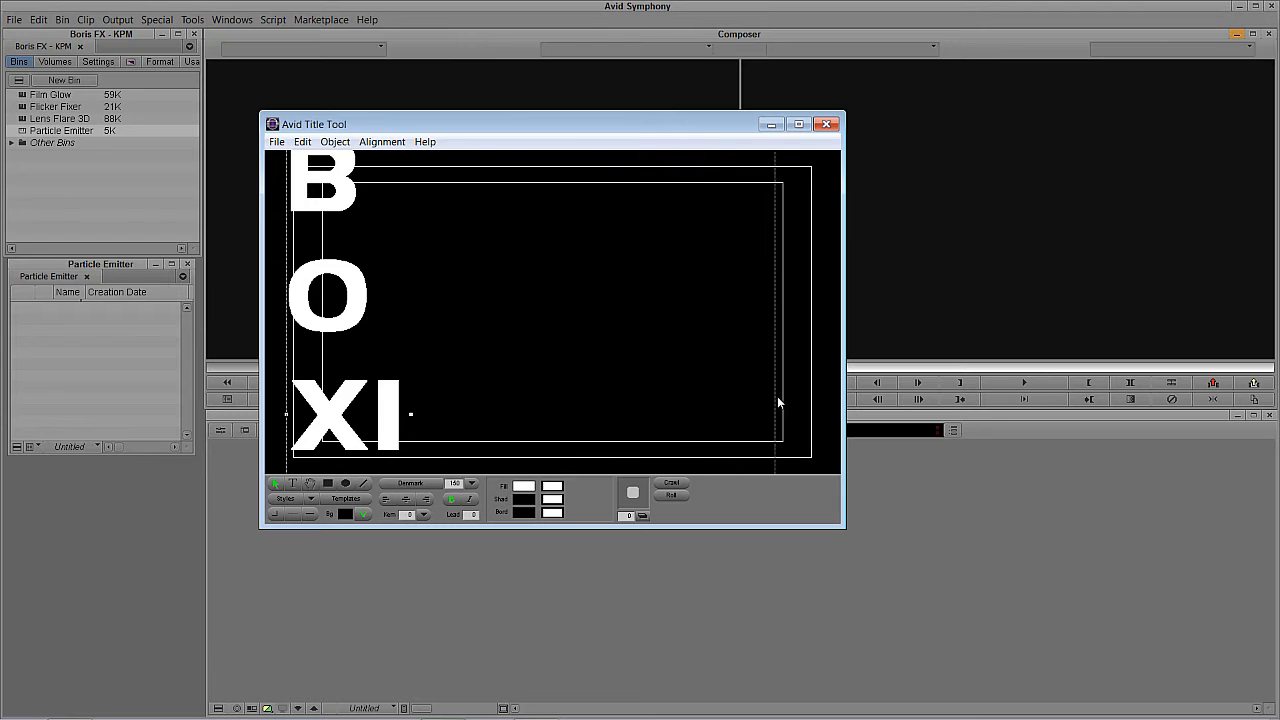
Widen the BOXING title's text box to keep the word on one line and set its font size to 175.
left_click_drag(534, 194, 542, 298)
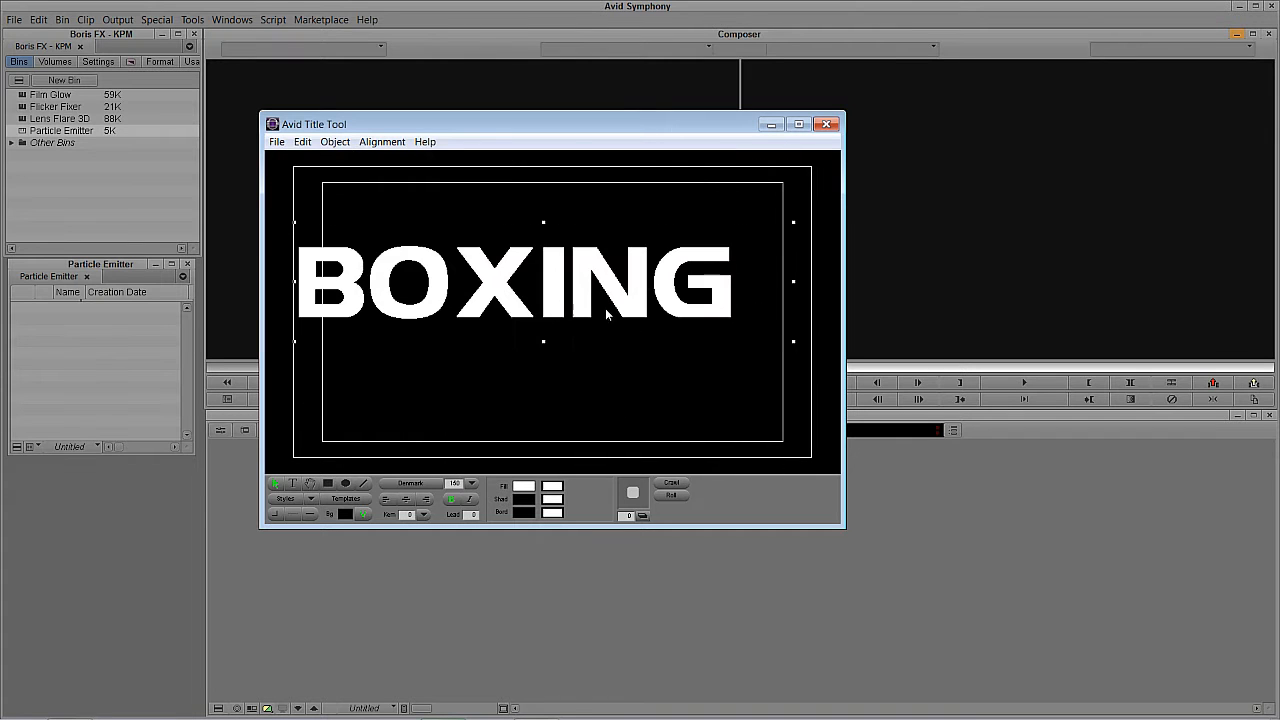
left_click(454, 486)
type("175")
key("Return")
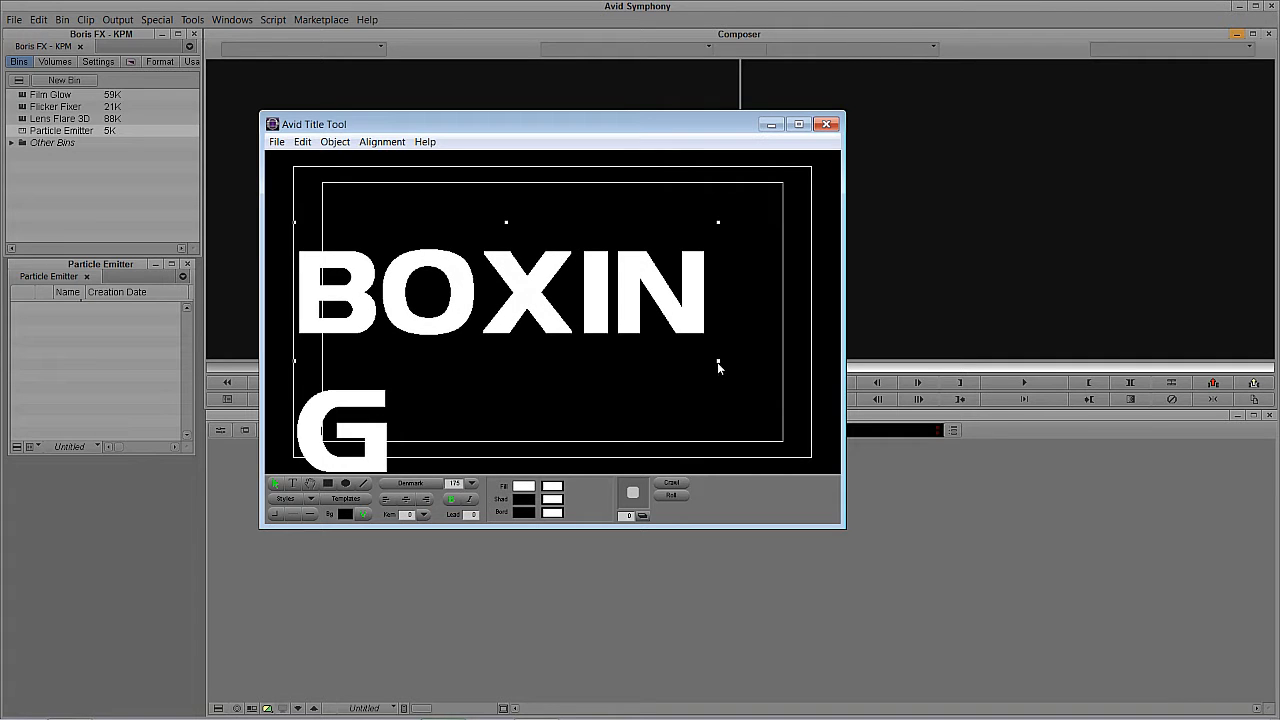
Widen the title's text box until the enlarged BOXING fits on one line, and centre it in the frame.
left_click_drag(717, 362, 810, 353)
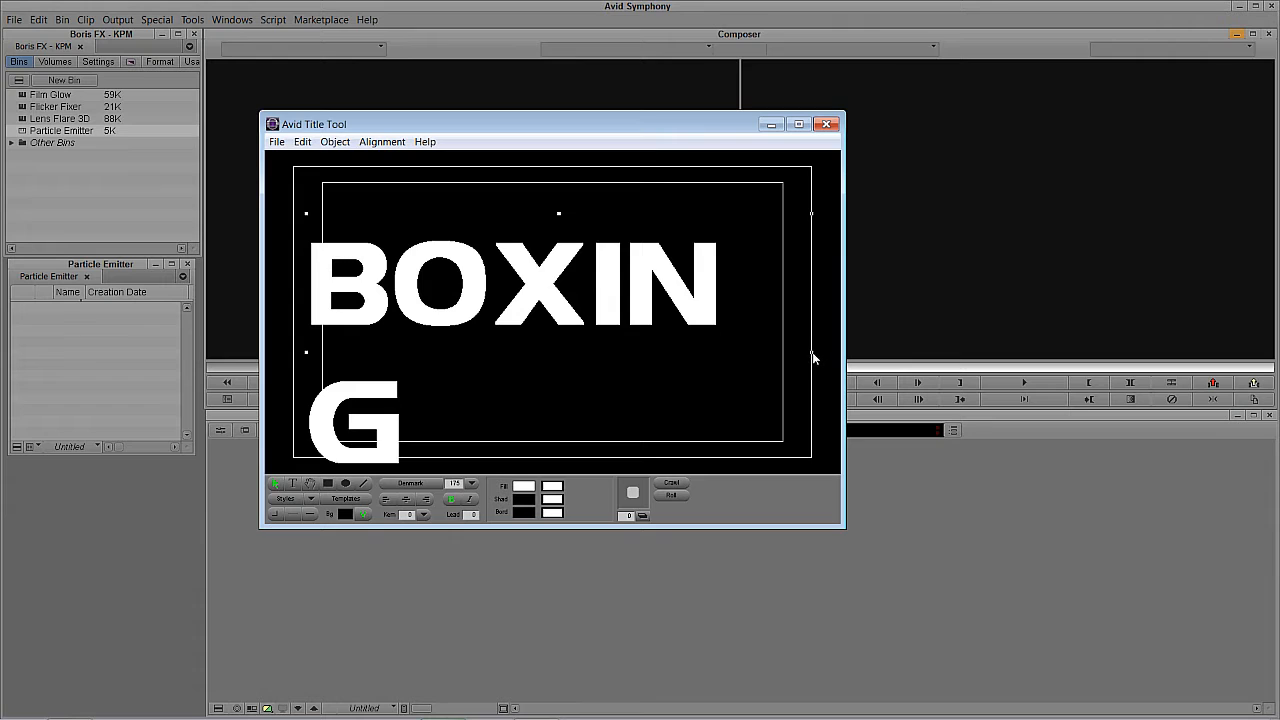
left_click_drag(813, 358, 831, 355)
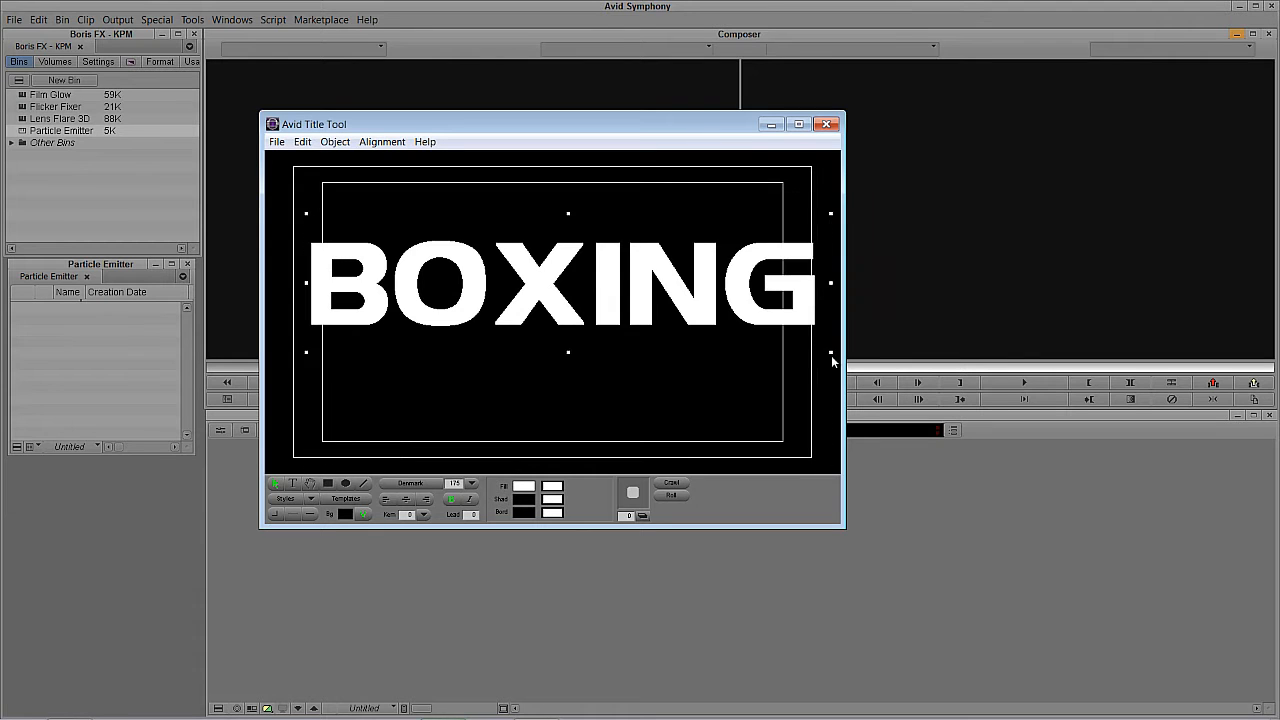
left_click_drag(638, 290, 630, 297)
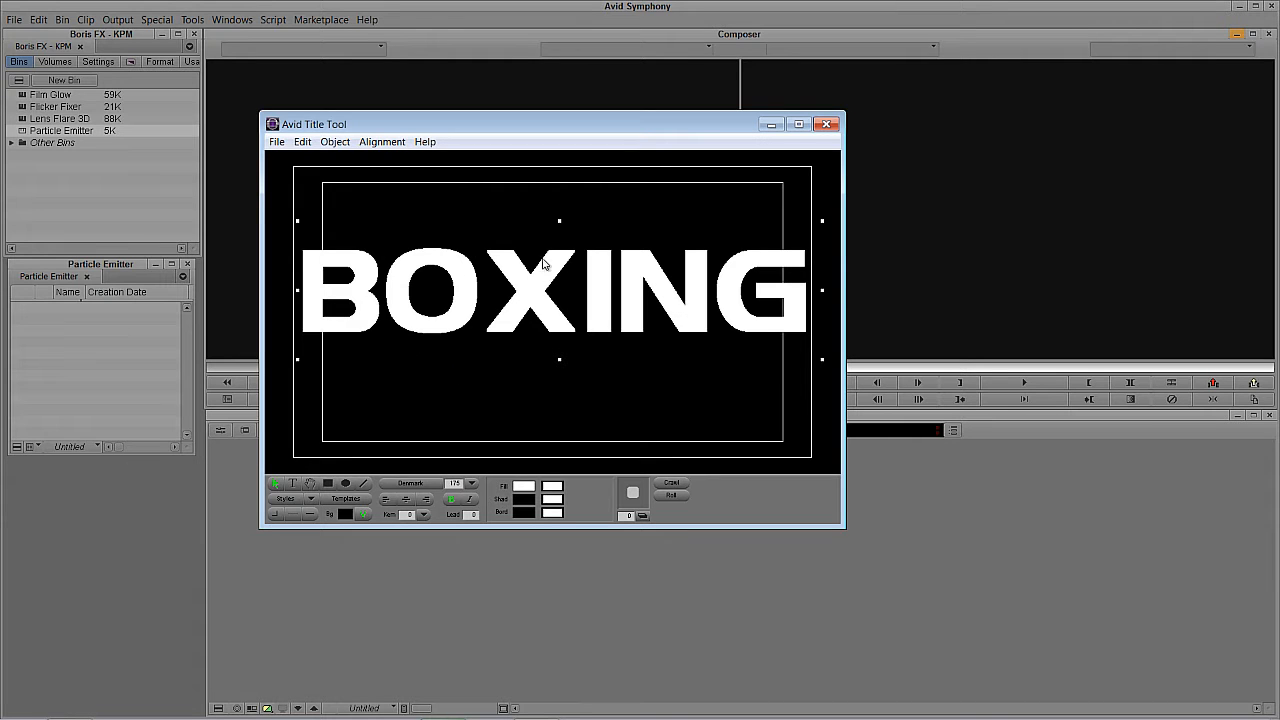
left_click_drag(594, 284, 594, 297)
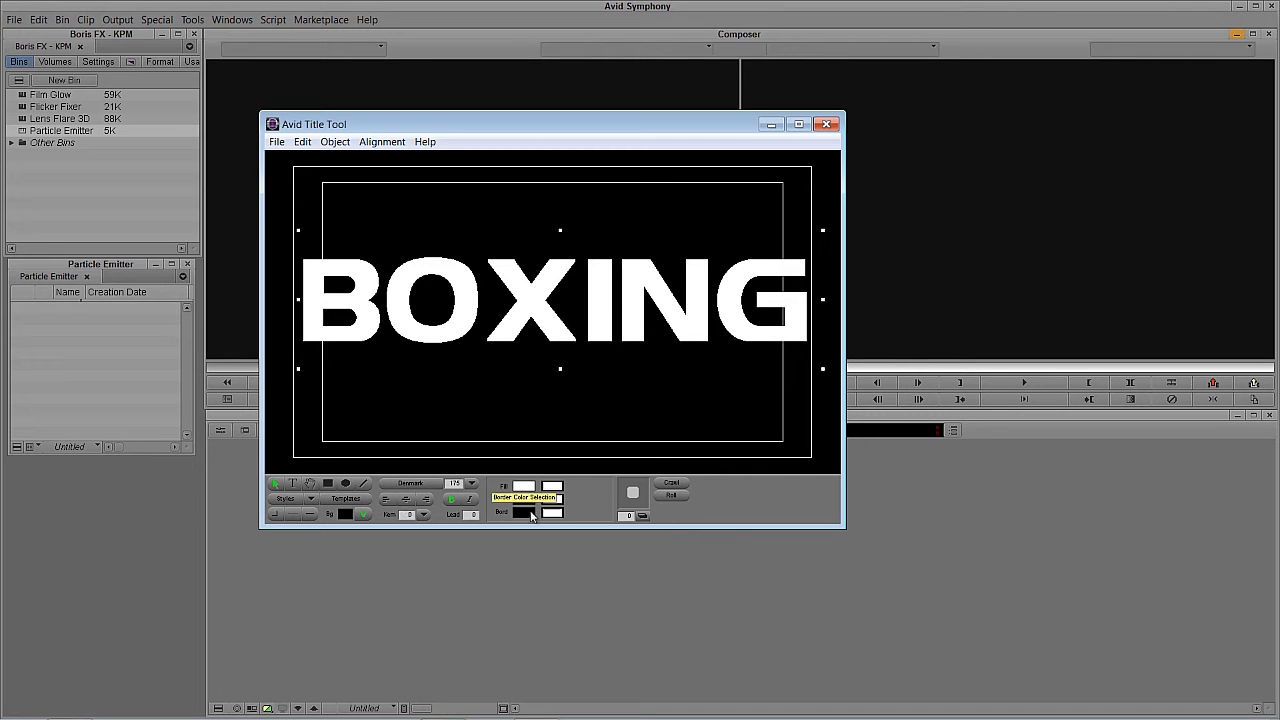
Give the BOXING title a thin red border and make its fill fully transparent so only the outline shows.
left_click(521, 514)
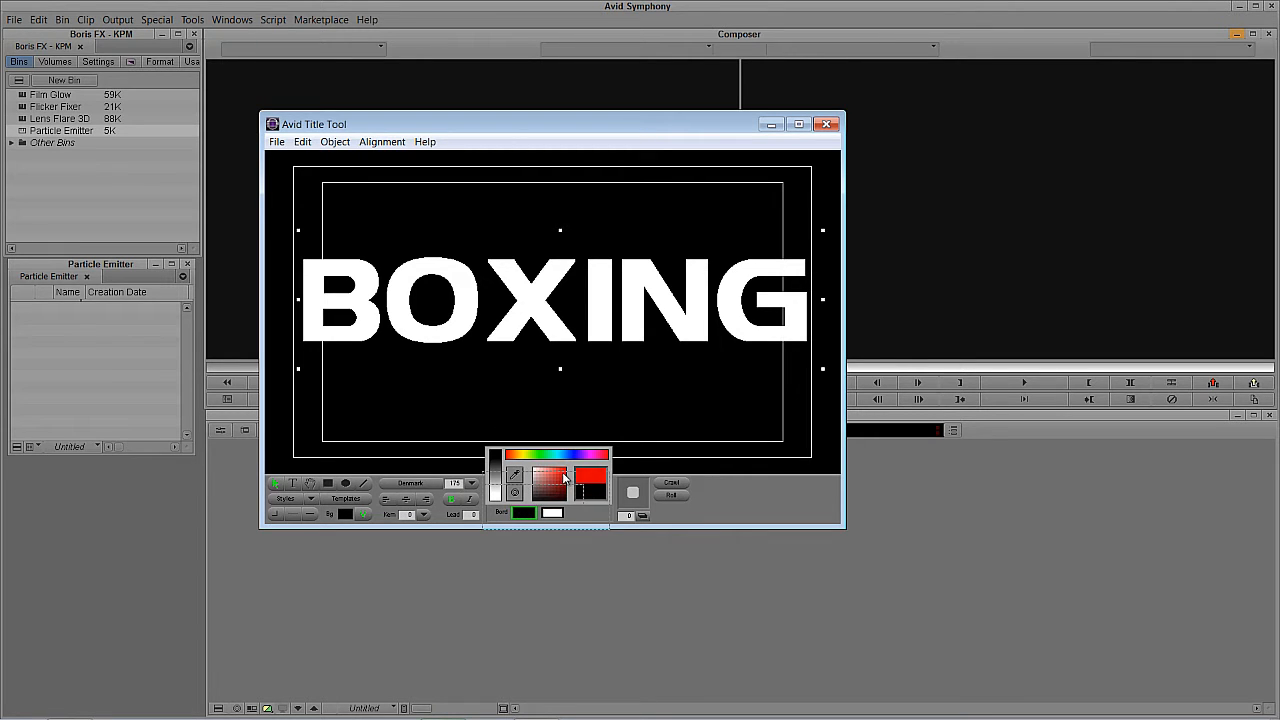
left_click_drag(563, 471, 563, 472)
left_click(600, 482)
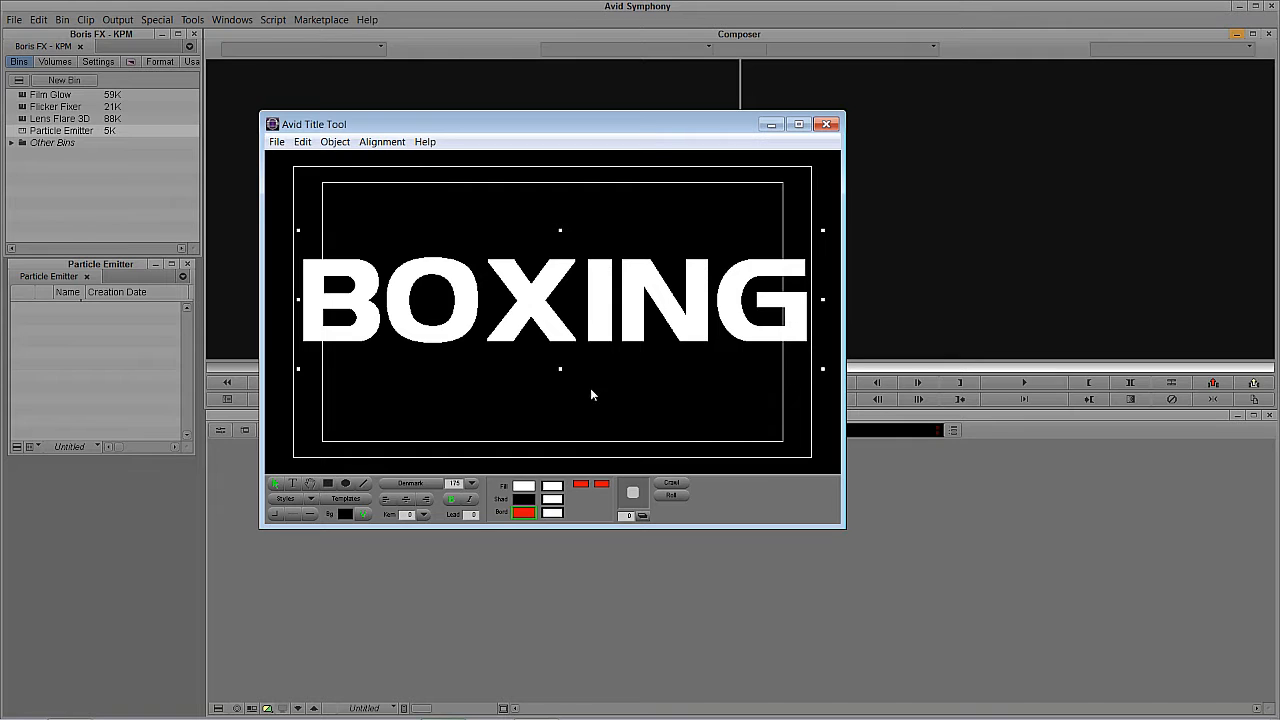
left_click(309, 514)
left_click(309, 458)
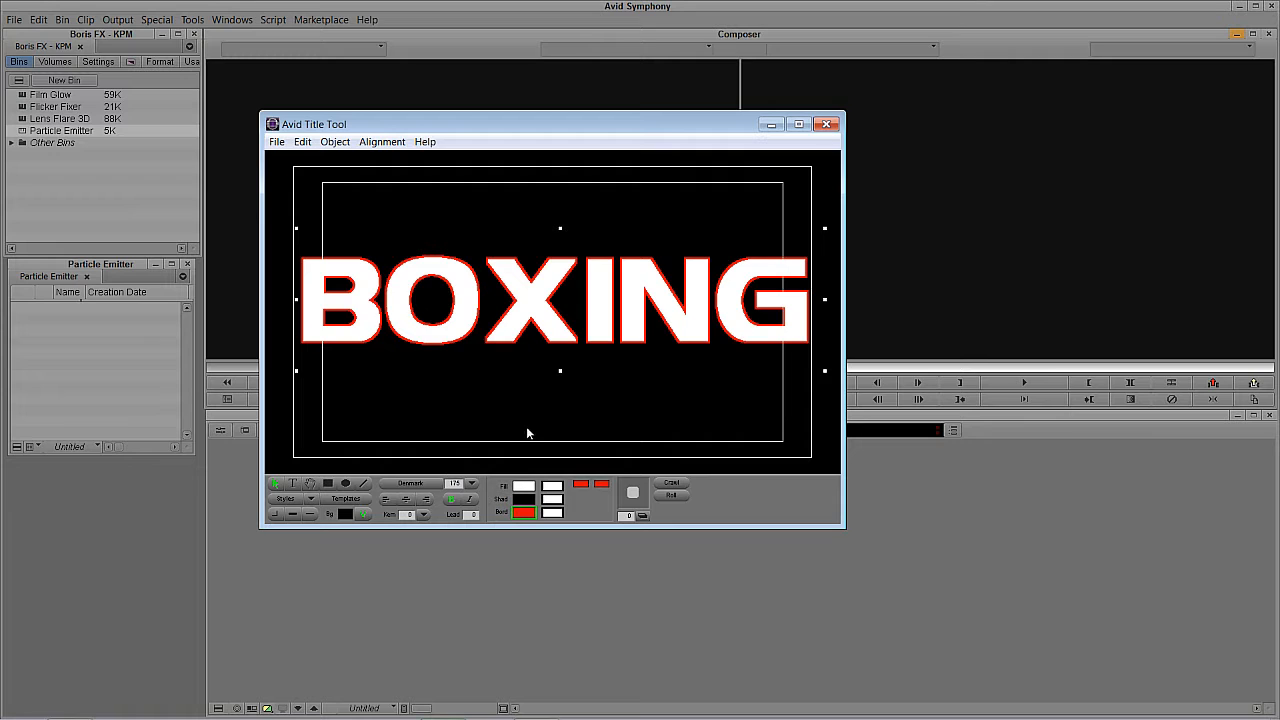
left_click_drag(558, 488, 626, 480)
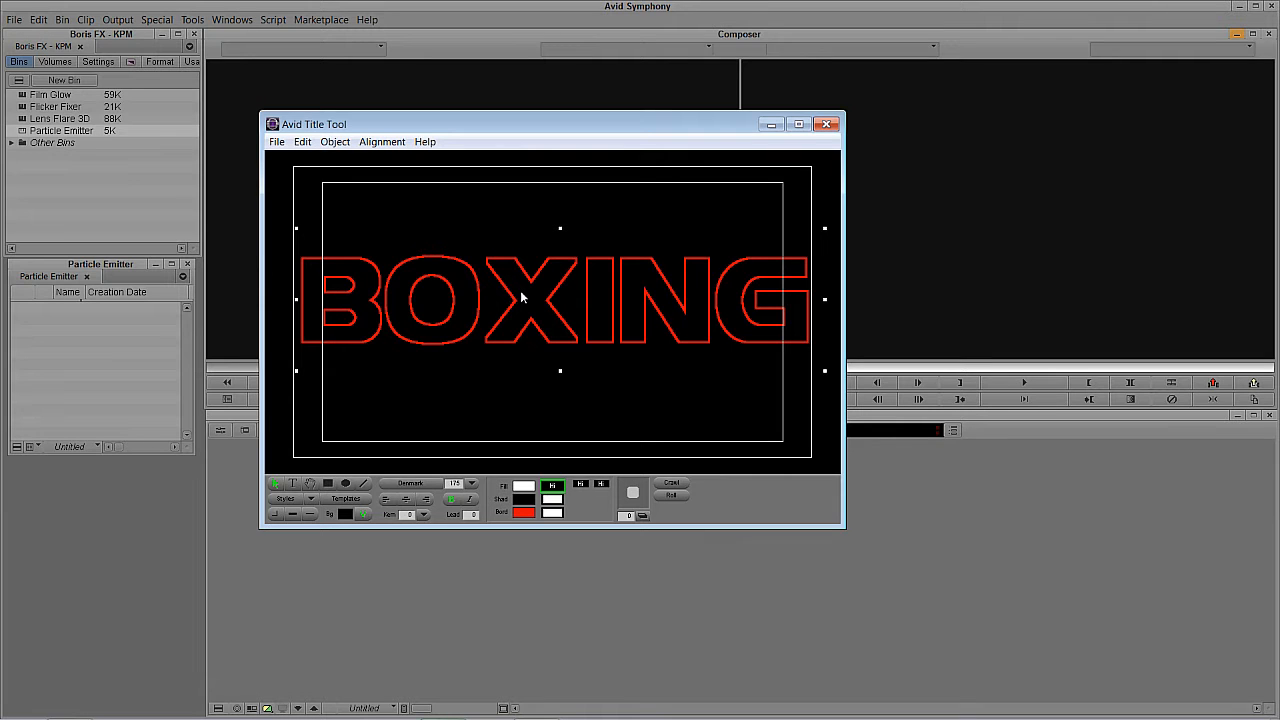
Close the title and save it as "Boxing" in the Particle Emitter bin on DATADRIVE1 (Y:) at DNxHD 90 MXF.
left_click(826, 124)
left_click(488, 350)
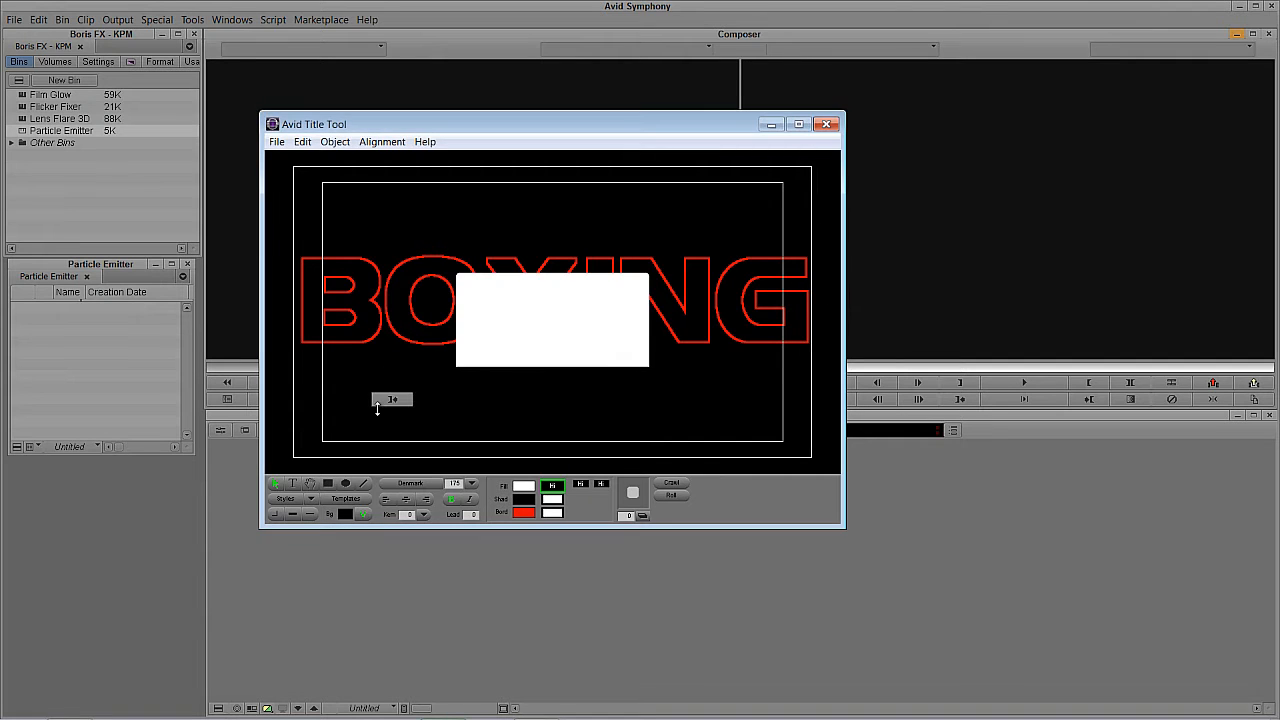
type("b")
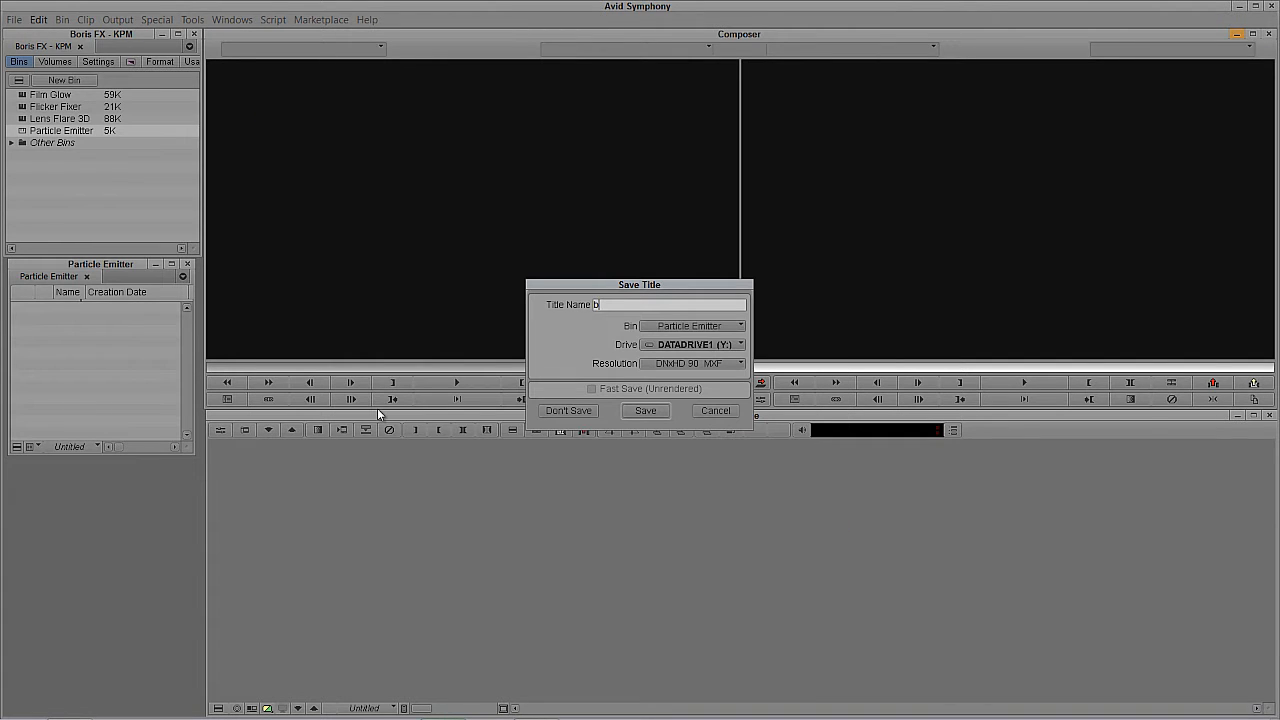
key("Caps_Lock")
type("Boxing")
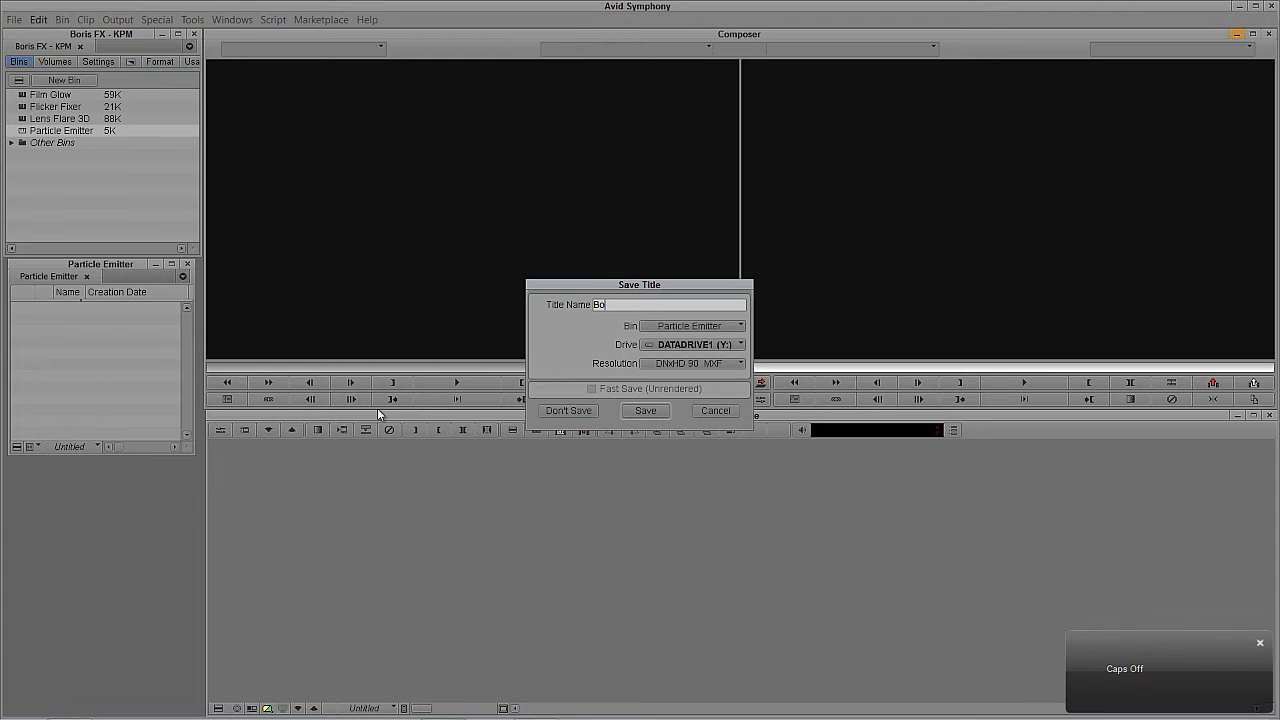
left_click(647, 408)
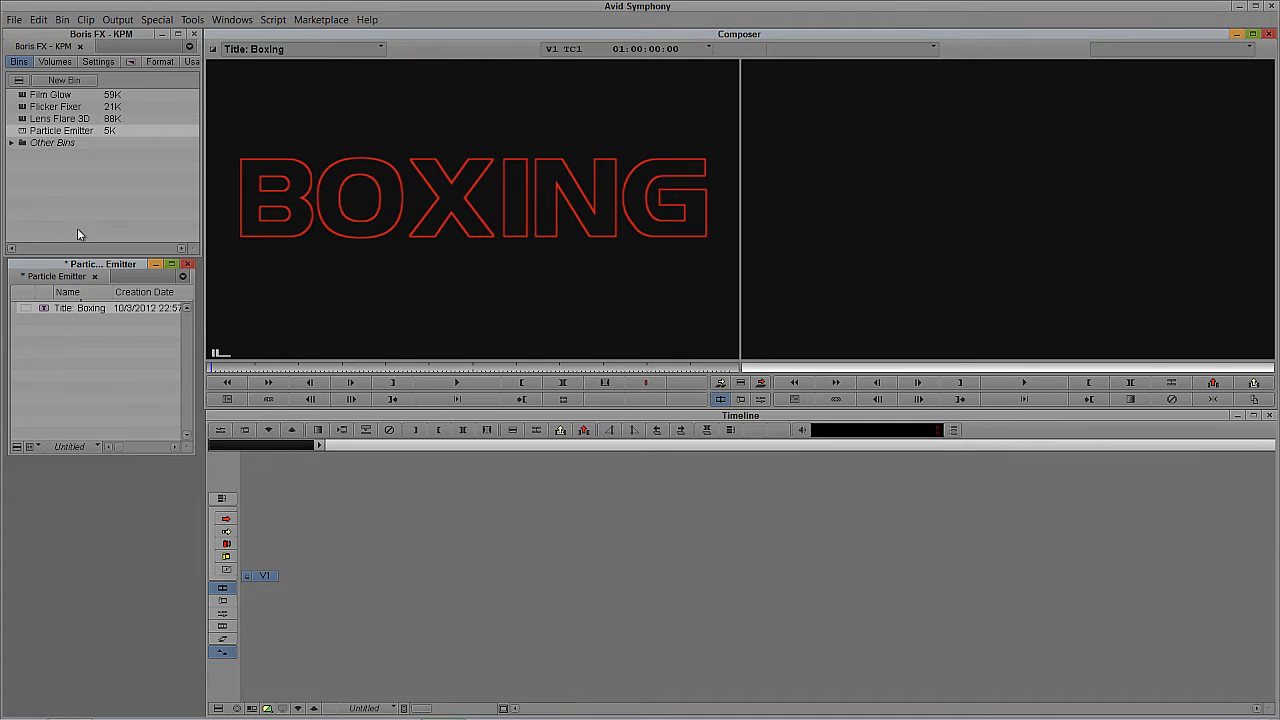
Open the Boxing bin from Other Bins and load 000379_VTXHD.mov into the source monitor.
left_click(17, 143)
left_click(11, 143)
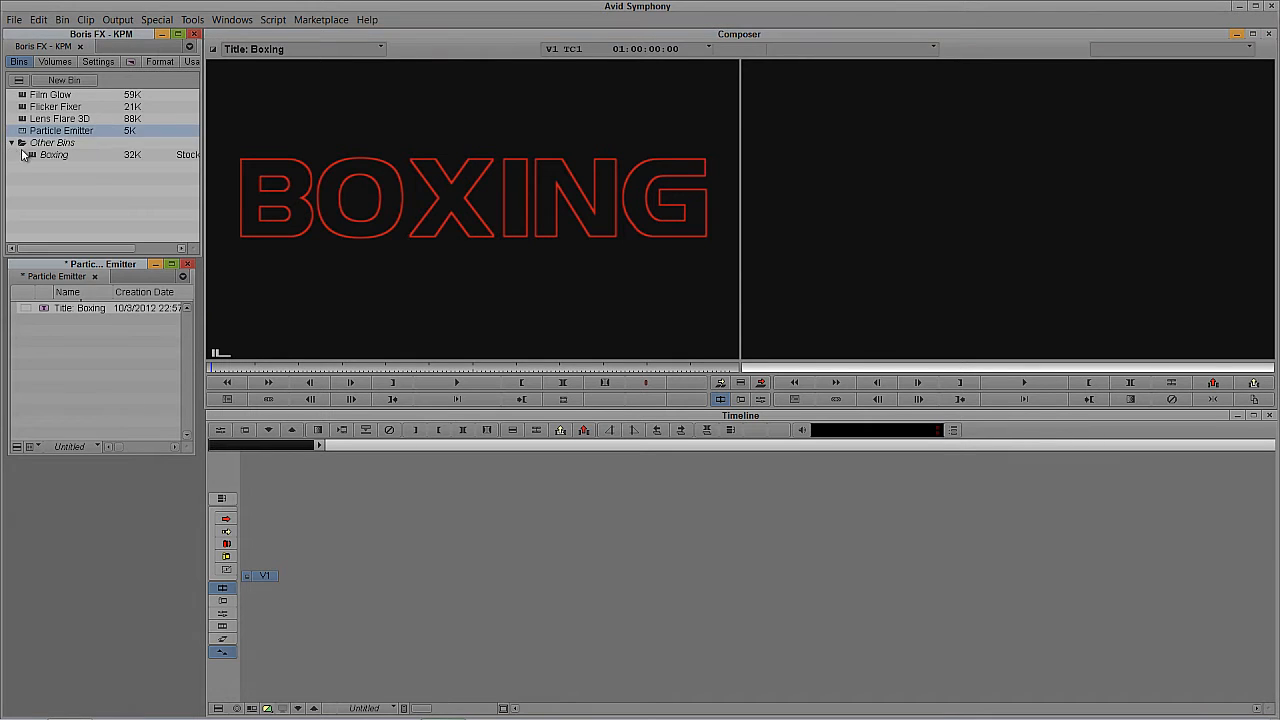
left_click(31, 156)
double_click(31, 157)
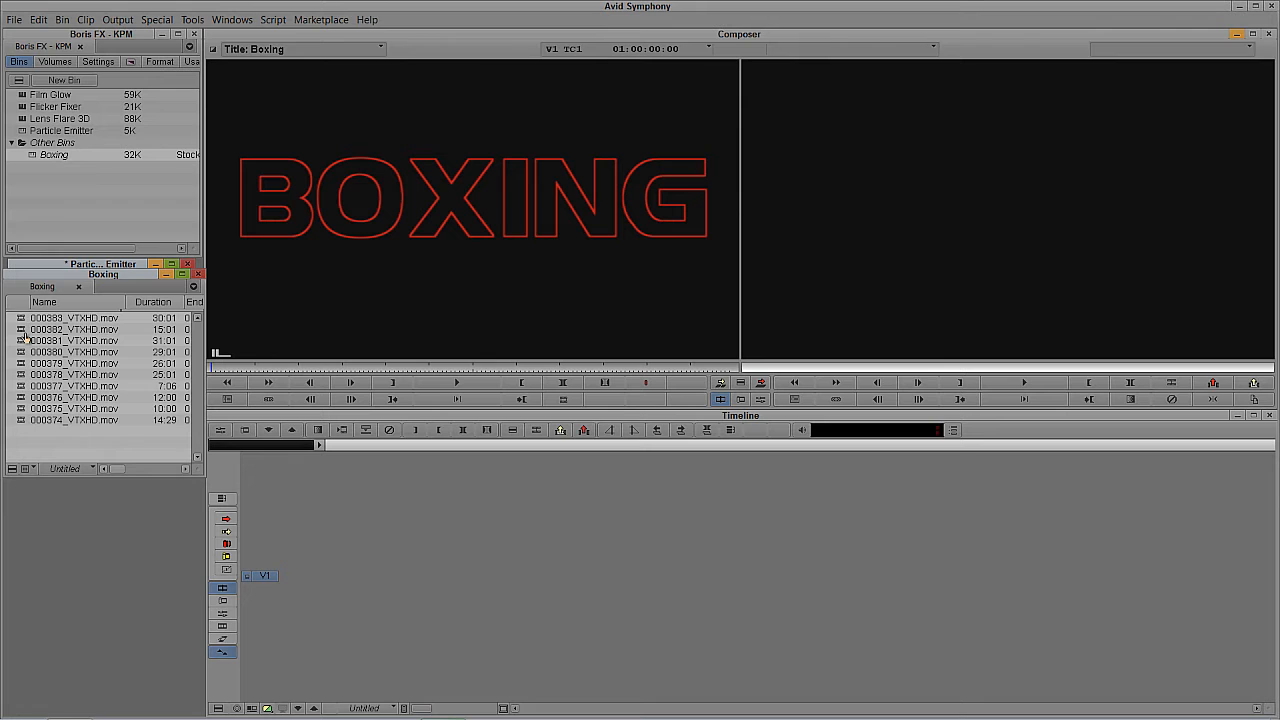
double_click(19, 365)
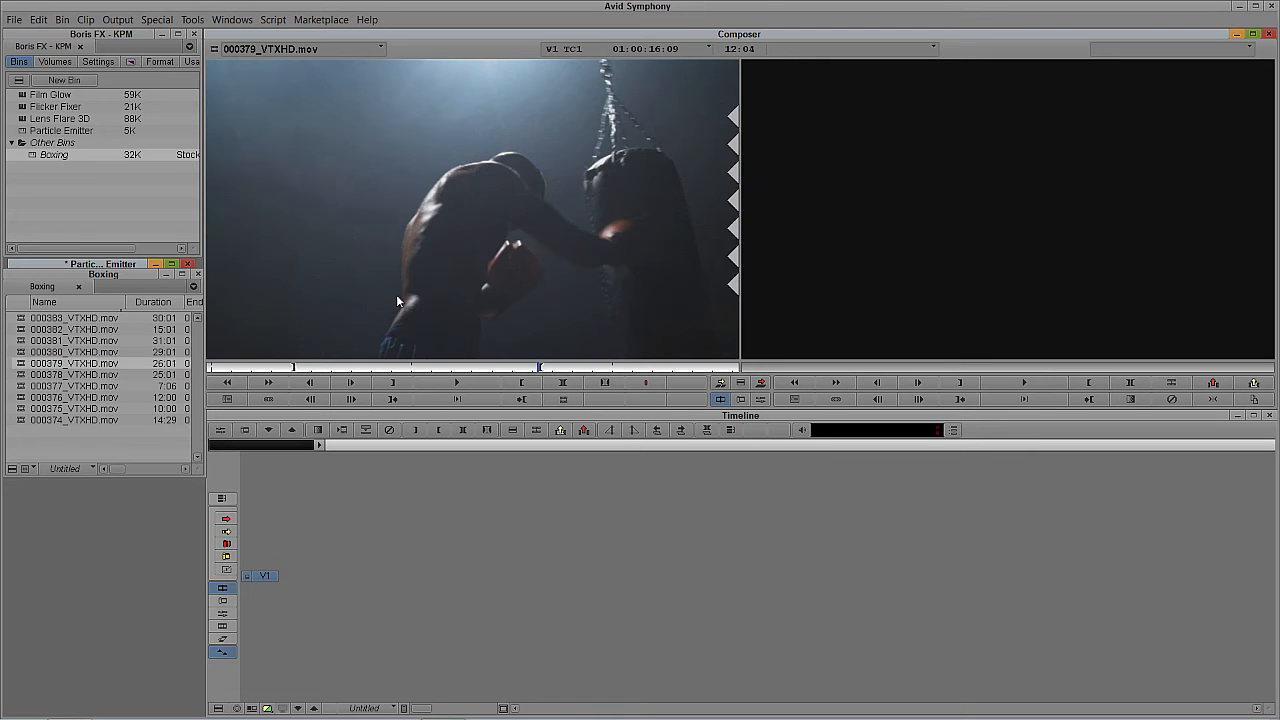
Splice the marked part of 000379_VTXHD.mov into a new sequence in the Particle Emitter bin and add a second video track.
key("v")
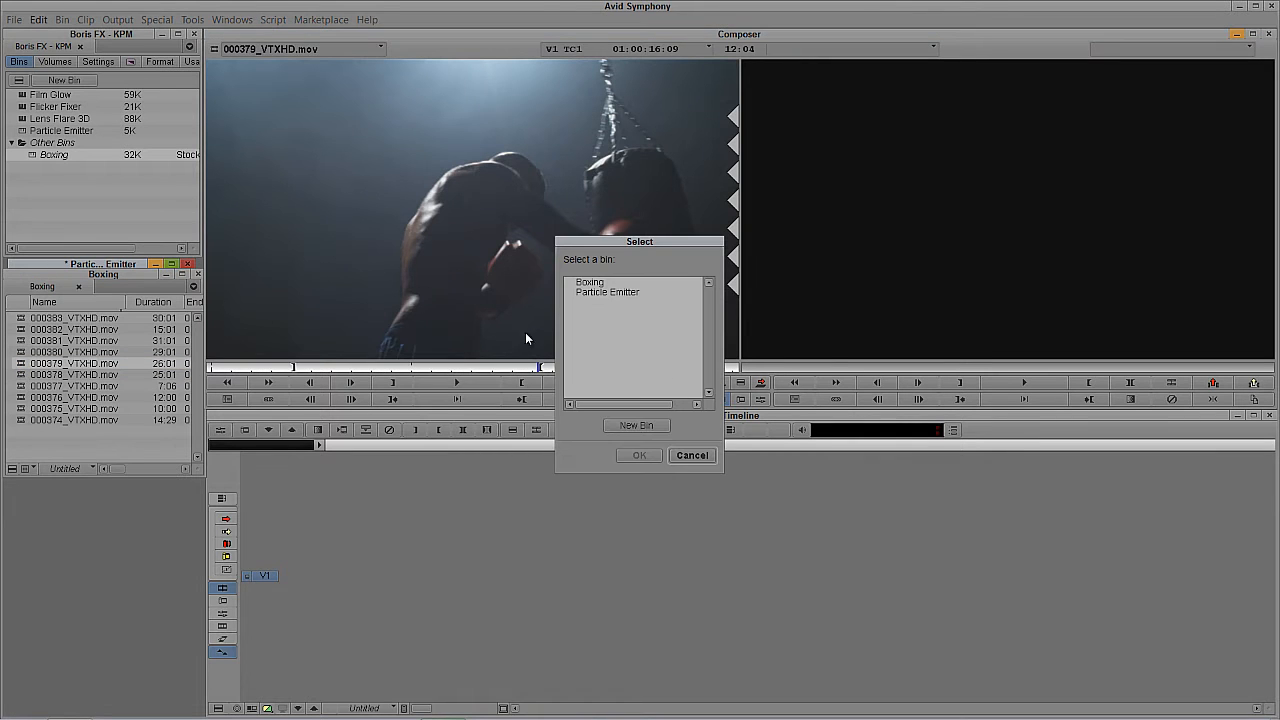
left_click(610, 293)
left_click(638, 456)
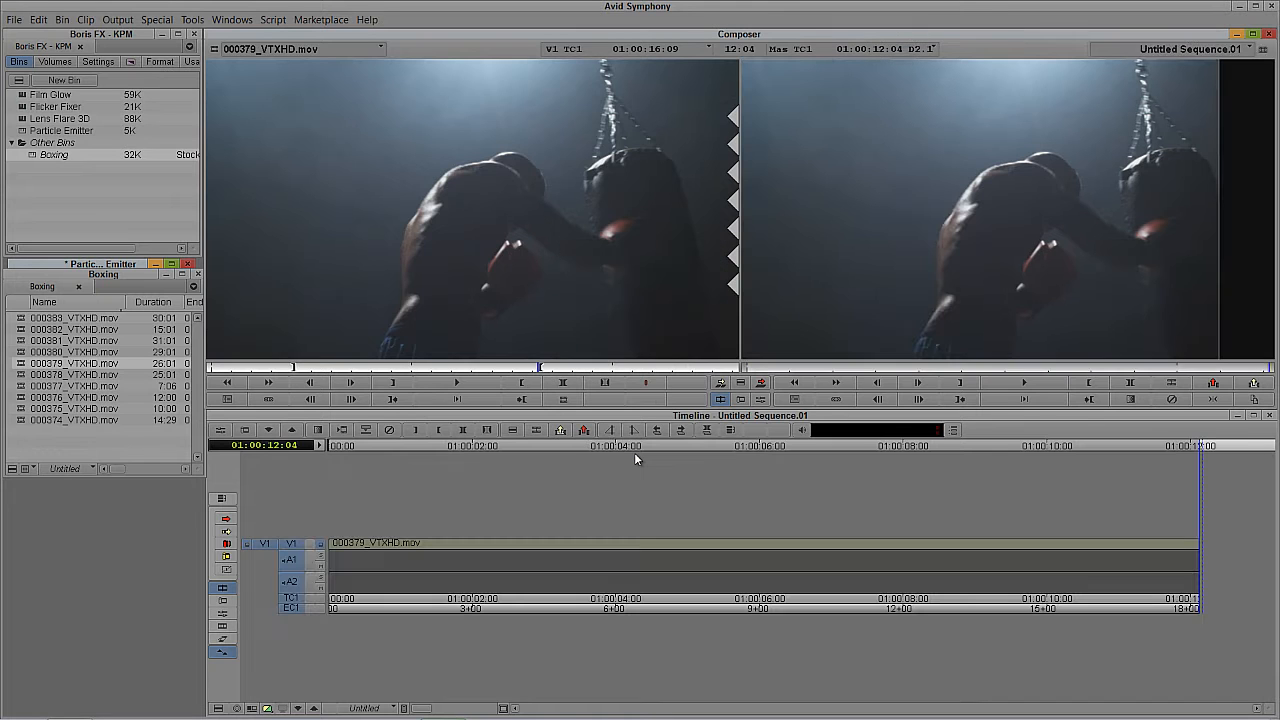
left_click_drag(675, 608, 503, 557)
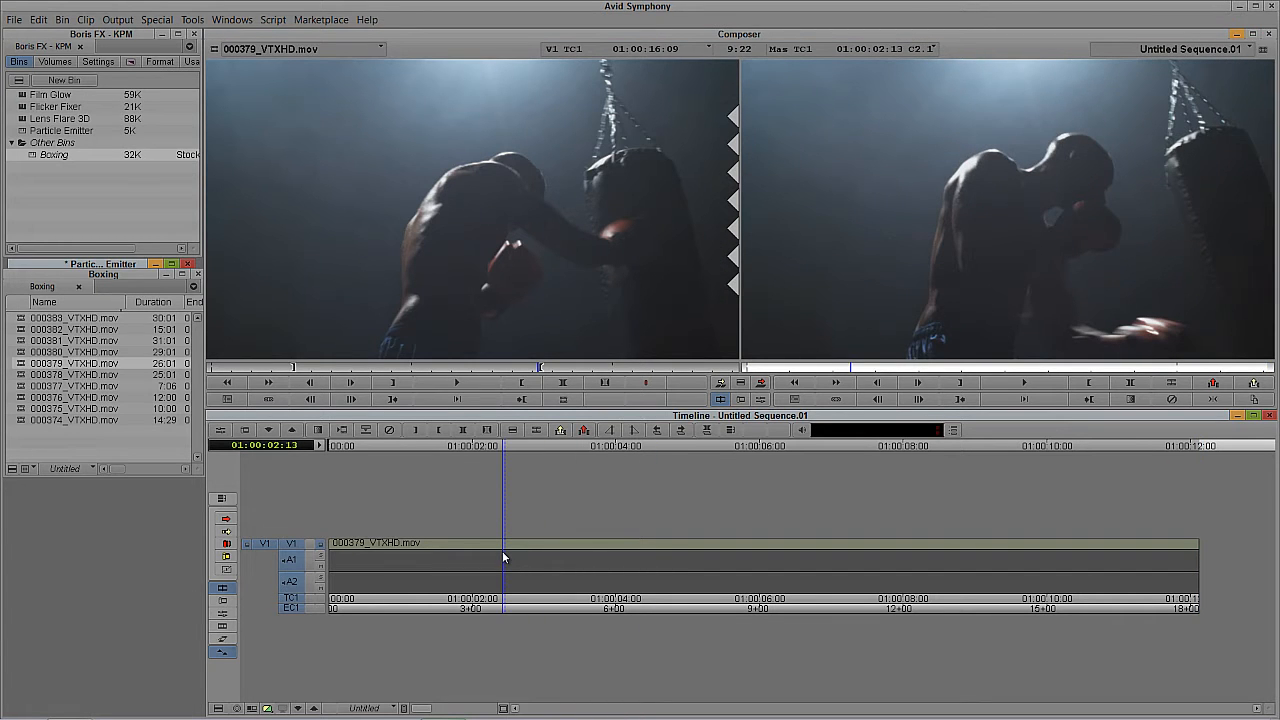
key("ctrl+y")
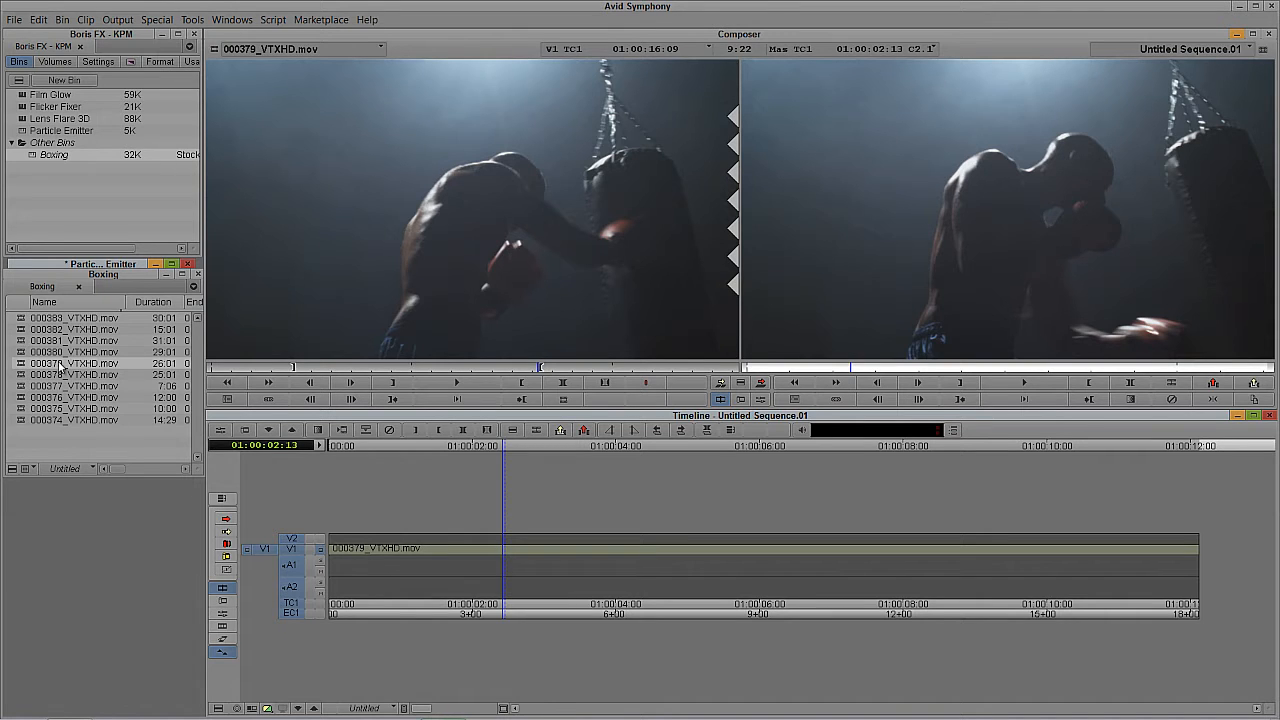
Load 000383_VTXHD.mov as the source and patch its video to V2, with V1 and the audio tracks deselected.
left_click_drag(21, 318, 401, 270)
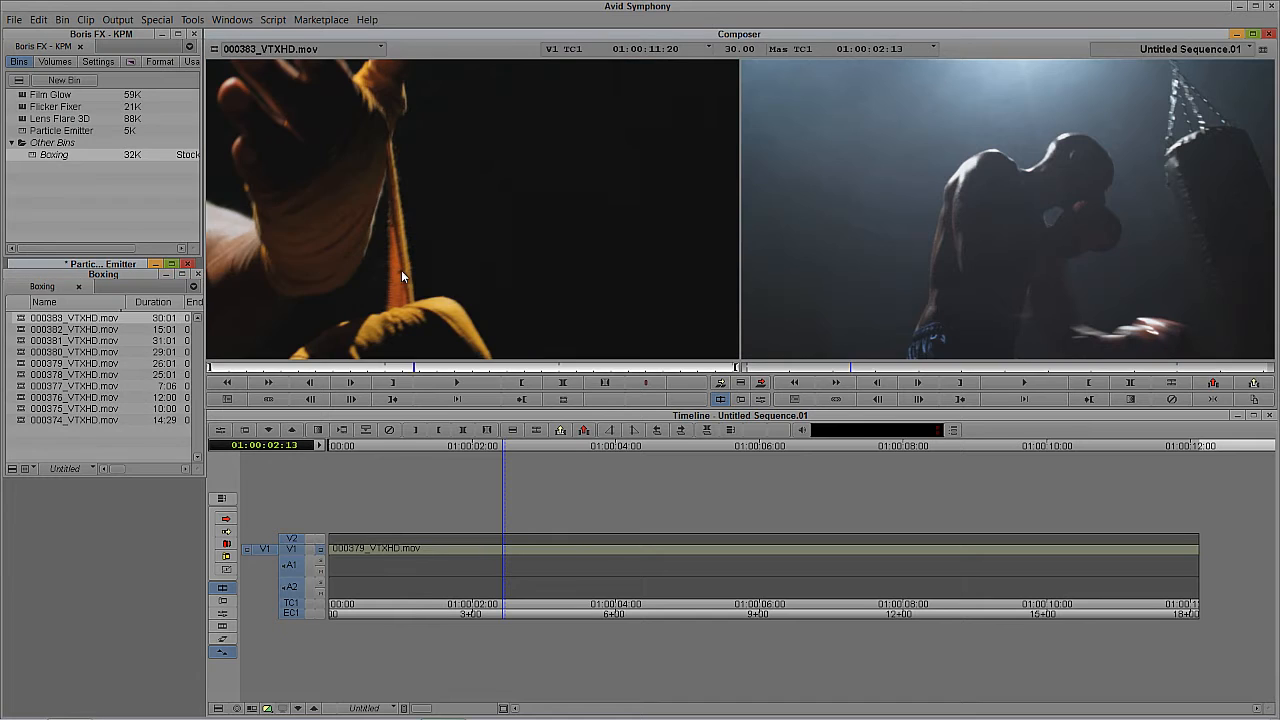
left_click(415, 544)
left_click(300, 588)
left_click(294, 564)
left_click_drag(265, 548, 291, 539)
left_click(469, 550)
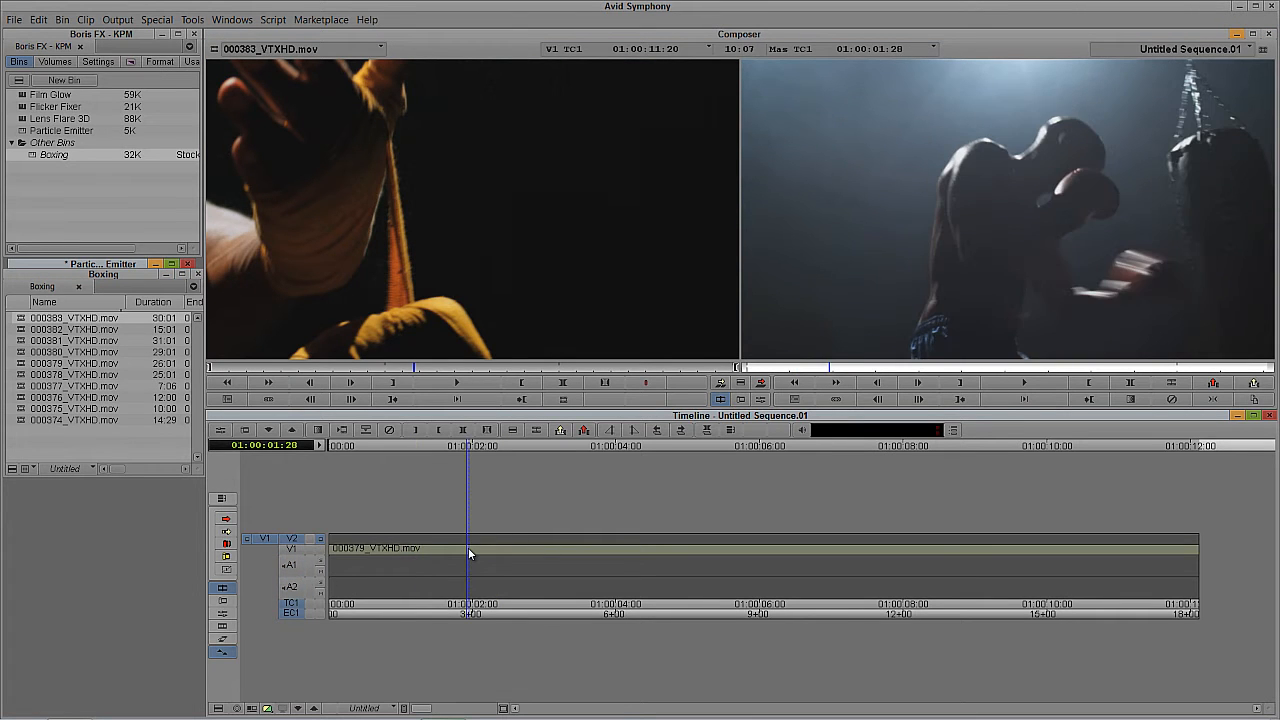
Overwrite 000383_VTXHD.mov onto V2 and apply the BCC Particle Emitter 3D effect to it.
key("b")
left_click_drag(468, 547, 509, 544)
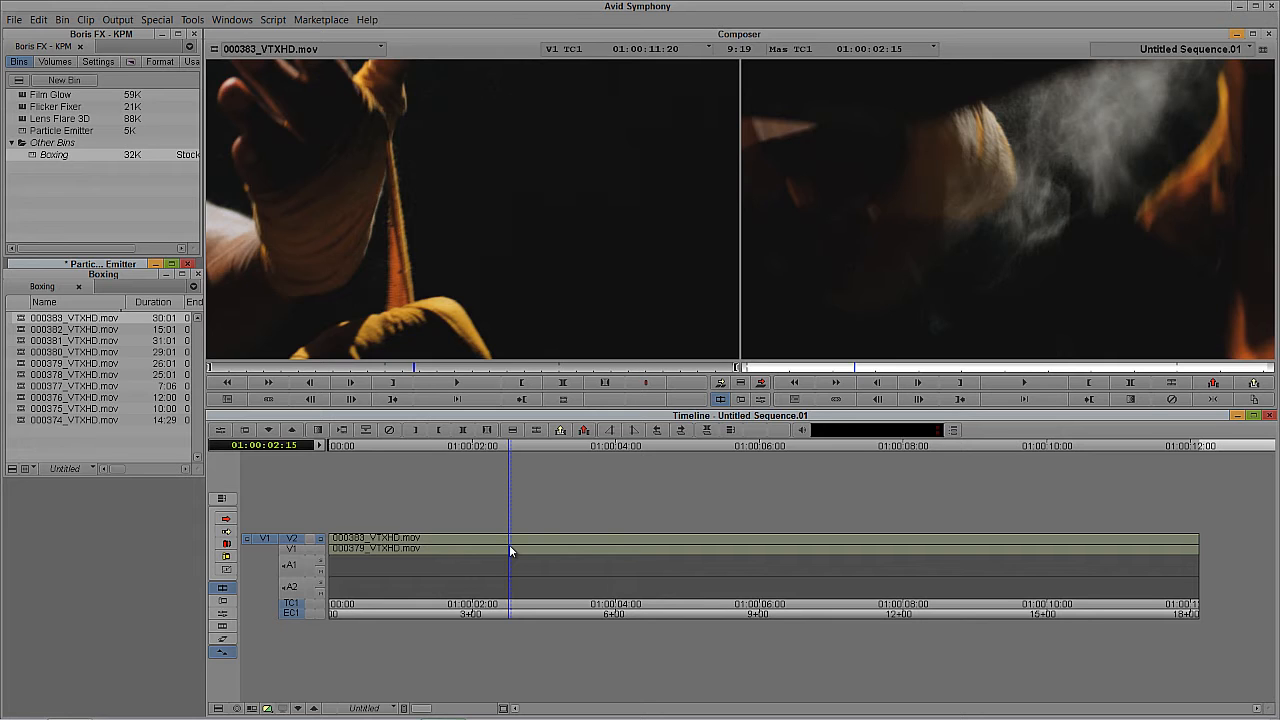
key("ctrl+8")
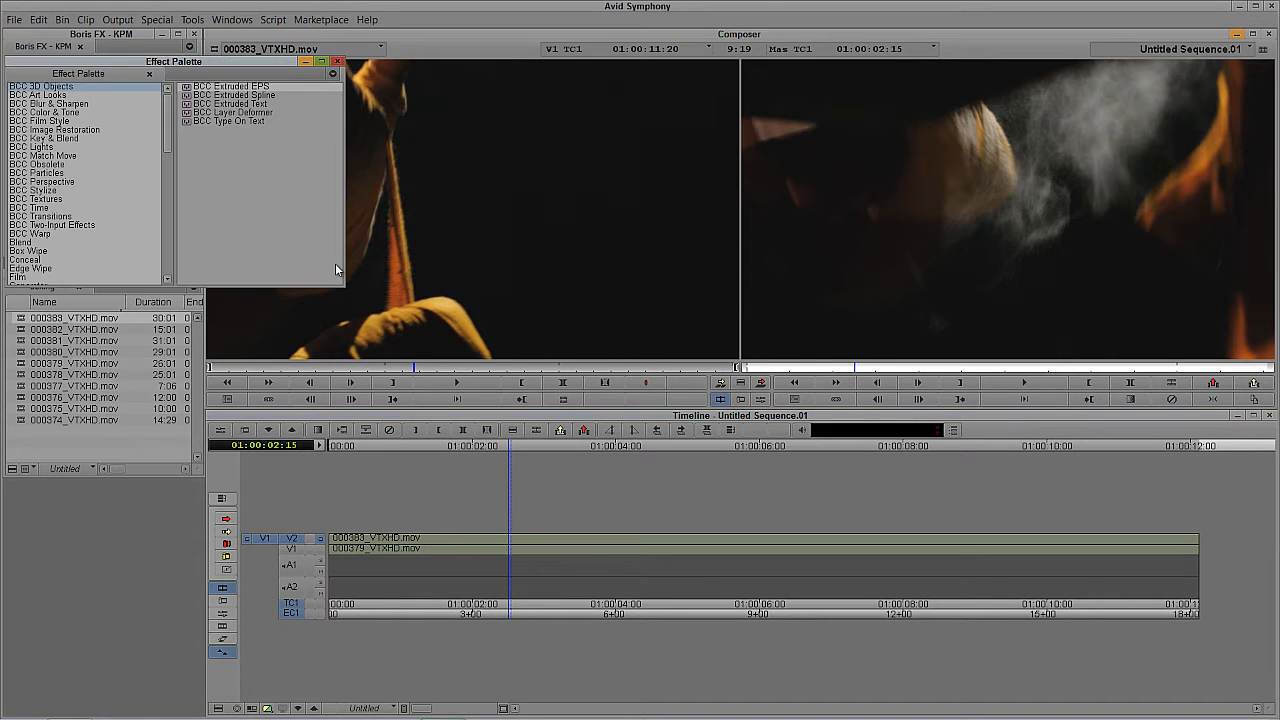
left_click(72, 173)
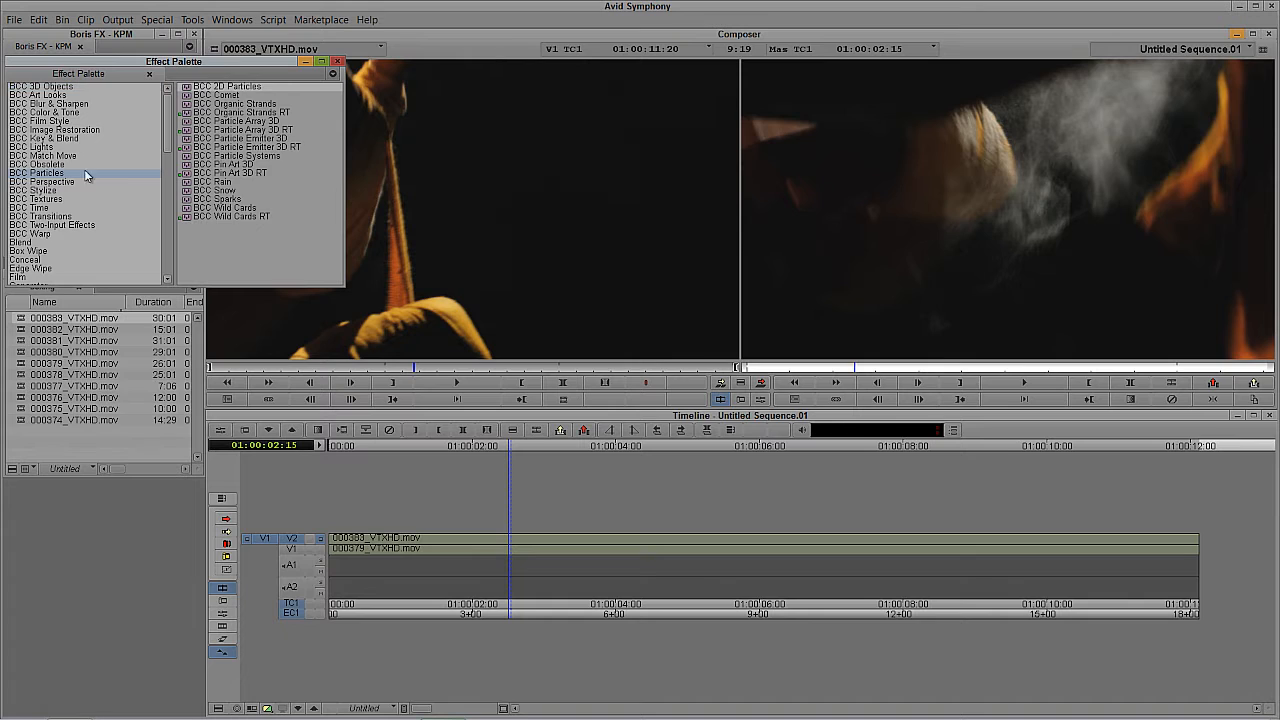
left_click(186, 139)
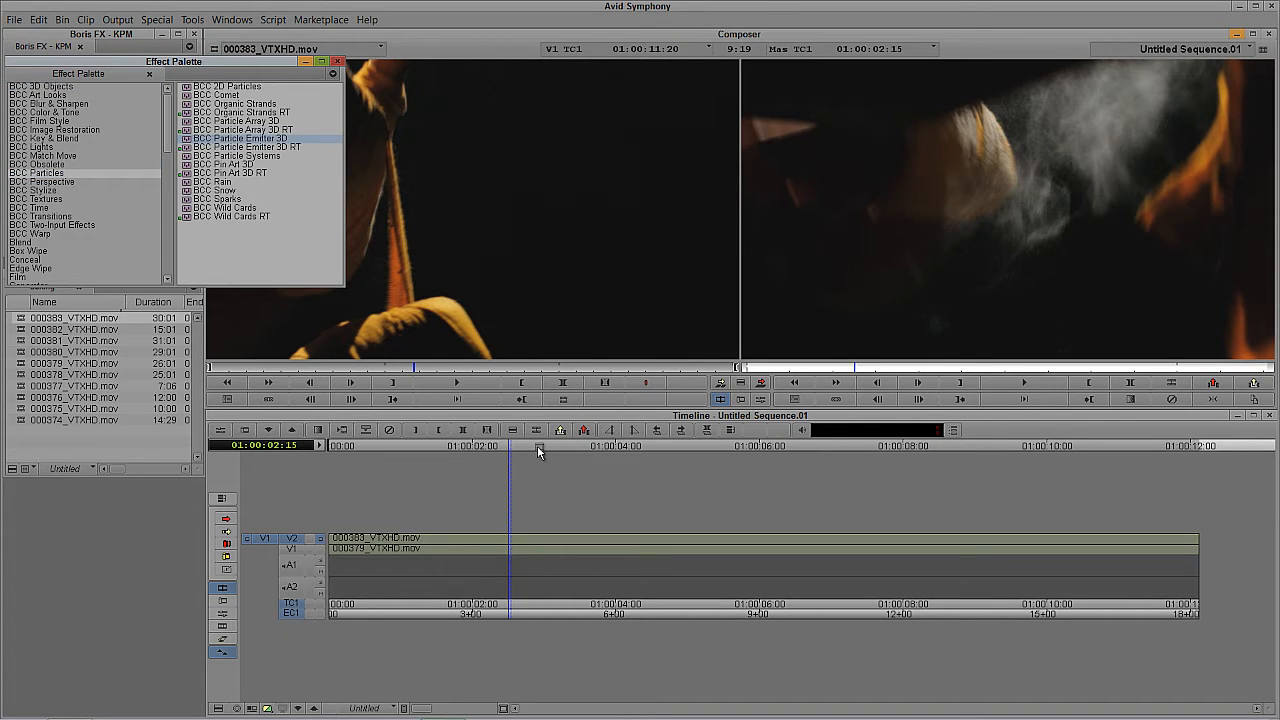
left_click_drag(543, 521, 518, 540)
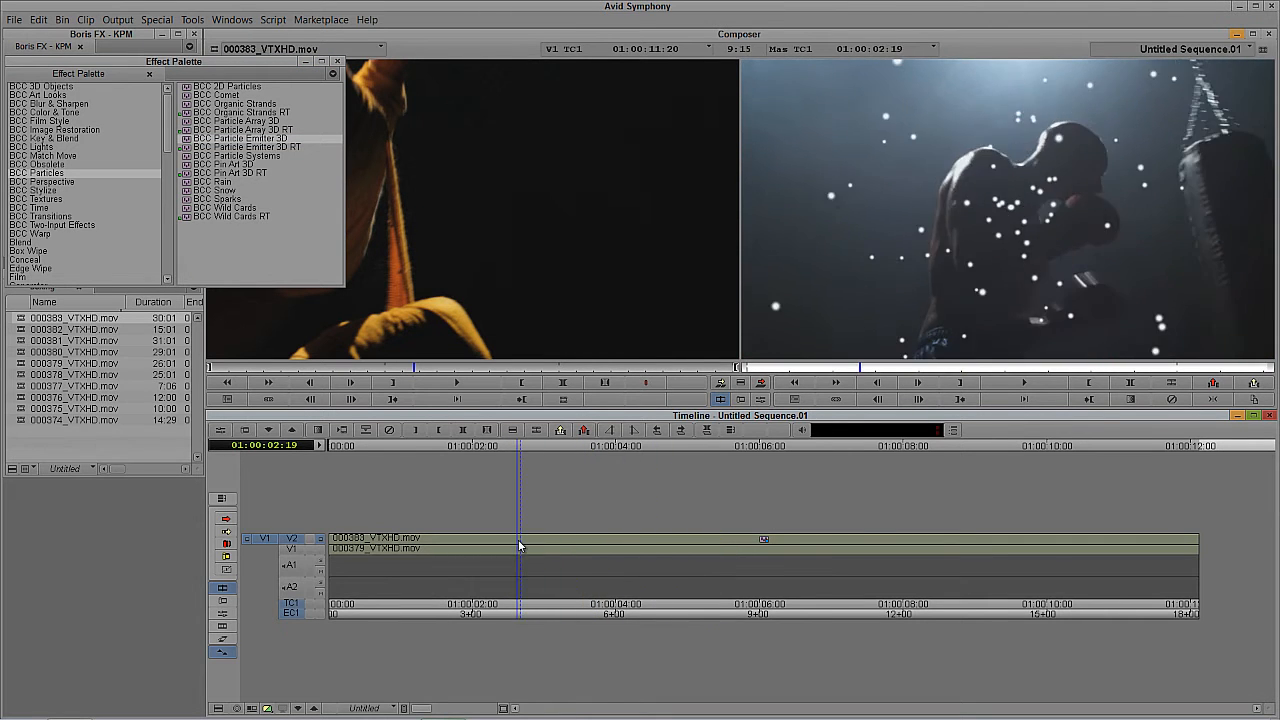
Delete the clip on V2, try BCC Particle Emitter 3D on the empty filler there, and undo the effect.
left_click(518, 539)
key("Delete")
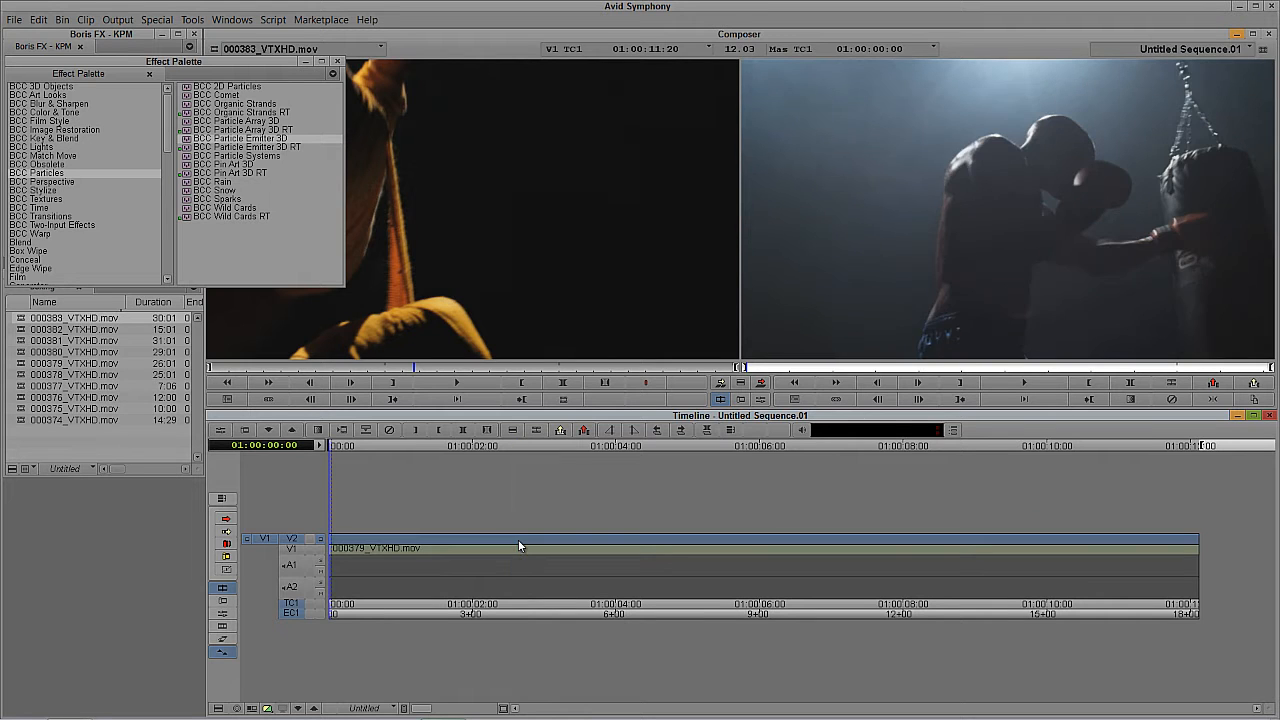
left_click_drag(192, 147, 466, 531)
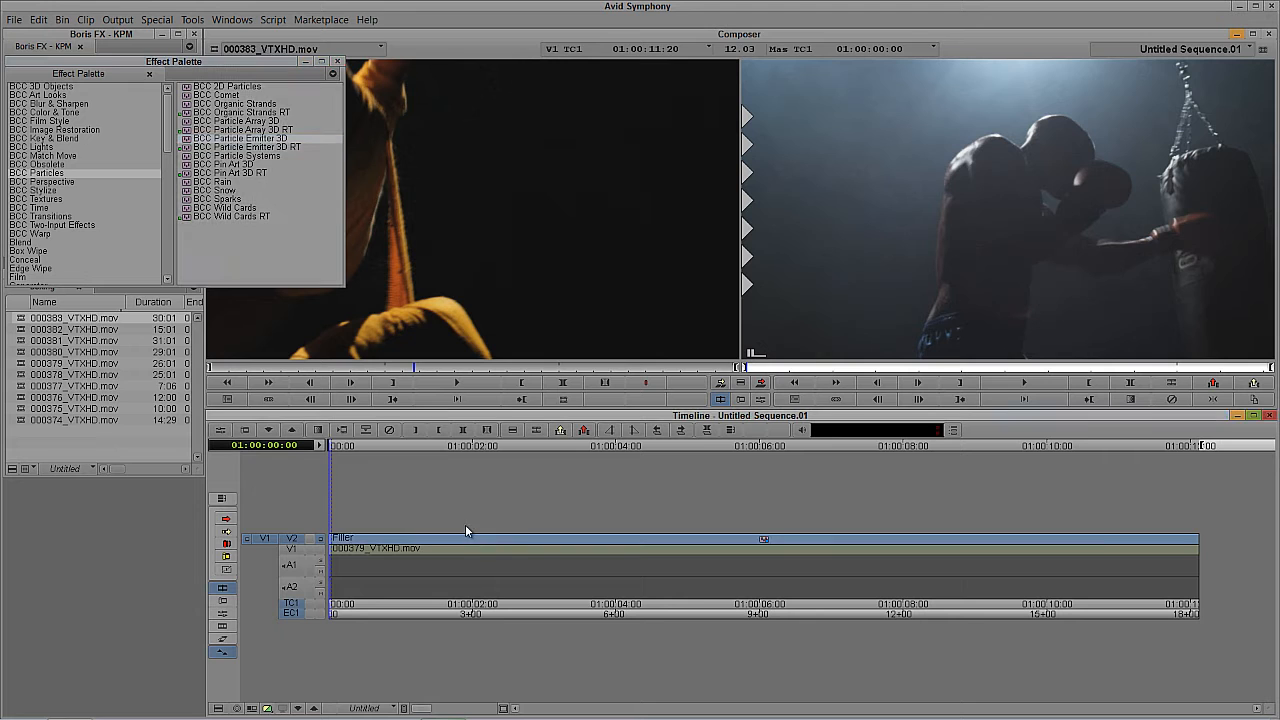
left_click(539, 564)
mouse_move(541, 557)
left_mouse_down()
mouse_move(821, 542)
mouse_move(424, 545)
mouse_move(526, 541)
left_mouse_up()
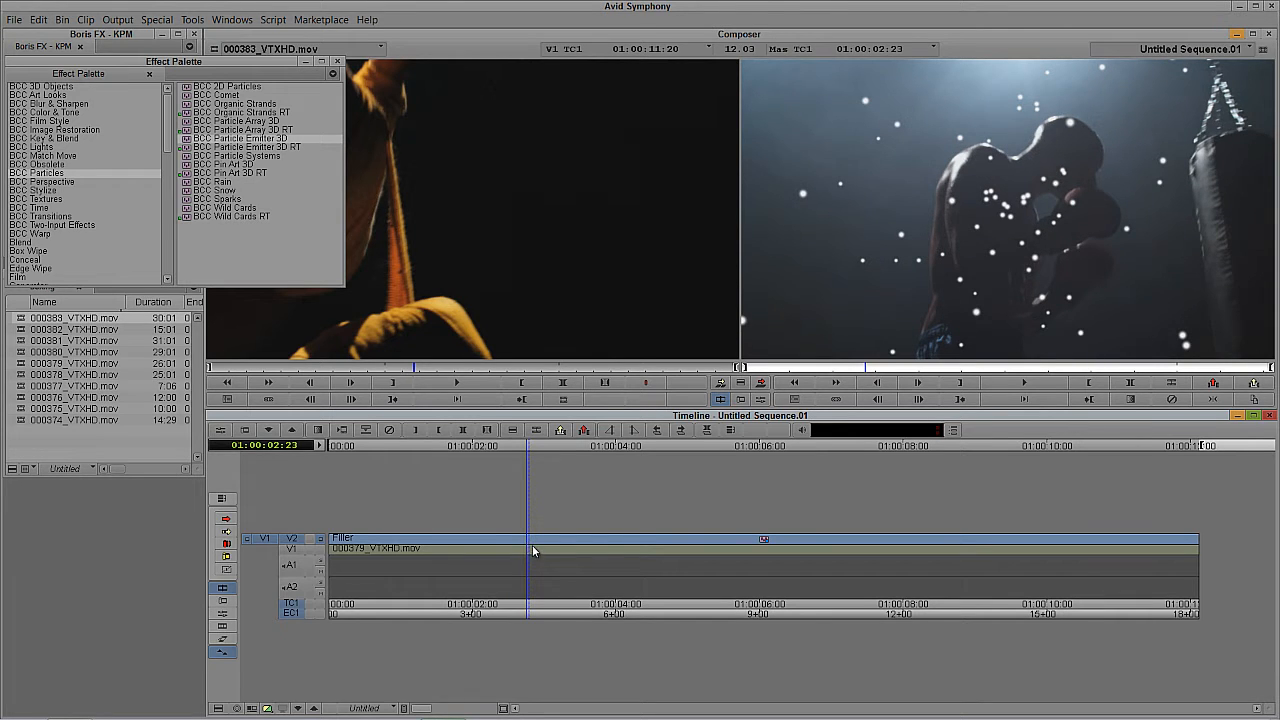
key("space")
key("ctrl+z")
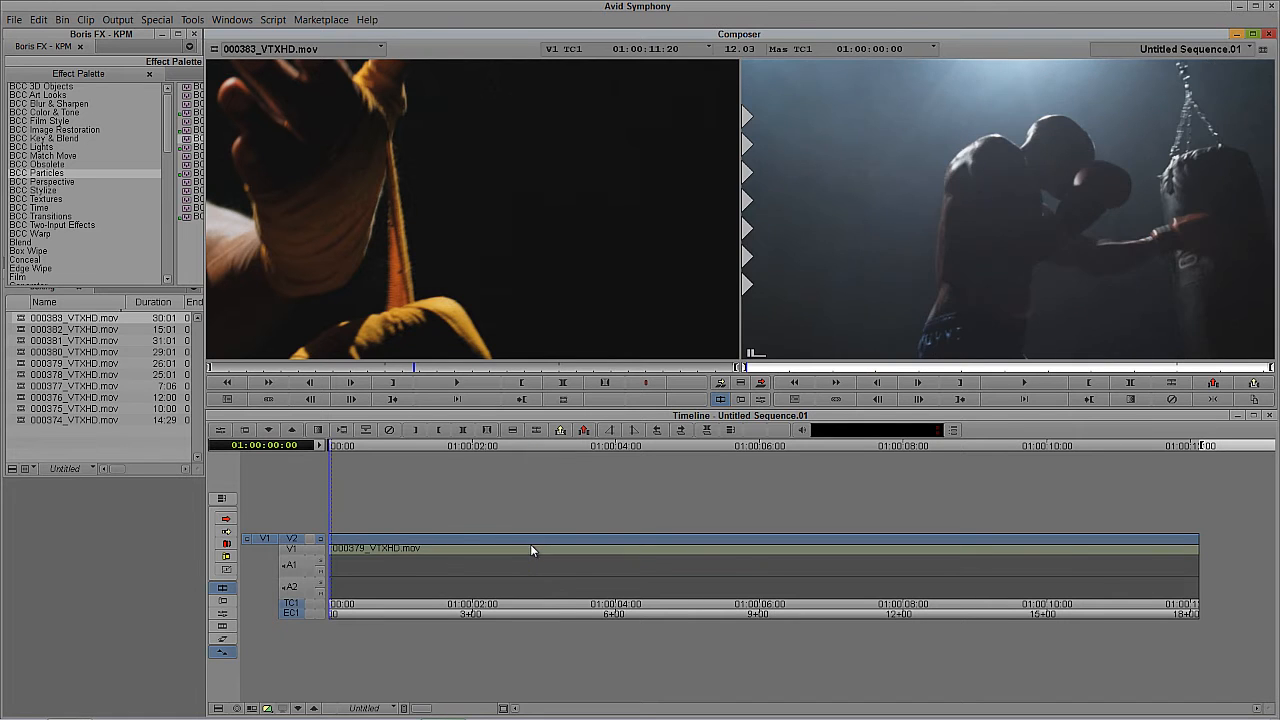
Close the Effect Palette and load Title: Boxing from the Particle Emitter bin into the source monitor.
left_click(176, 318)
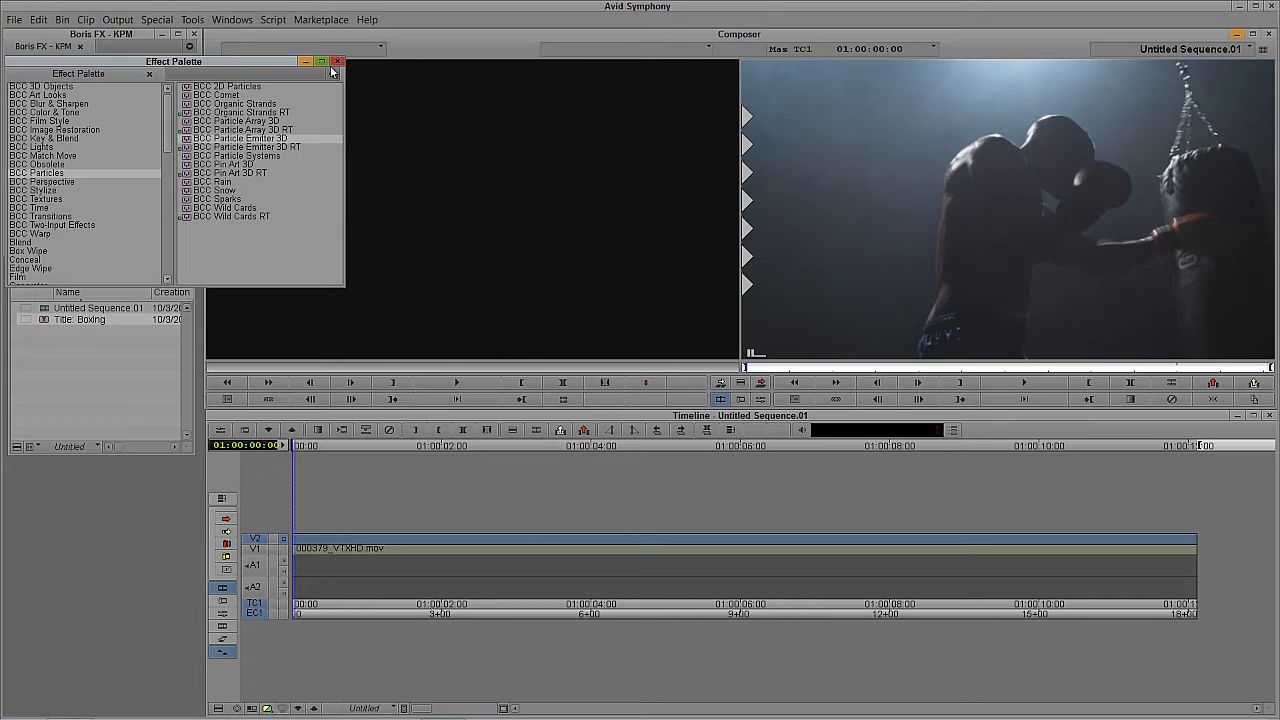
left_click(338, 63)
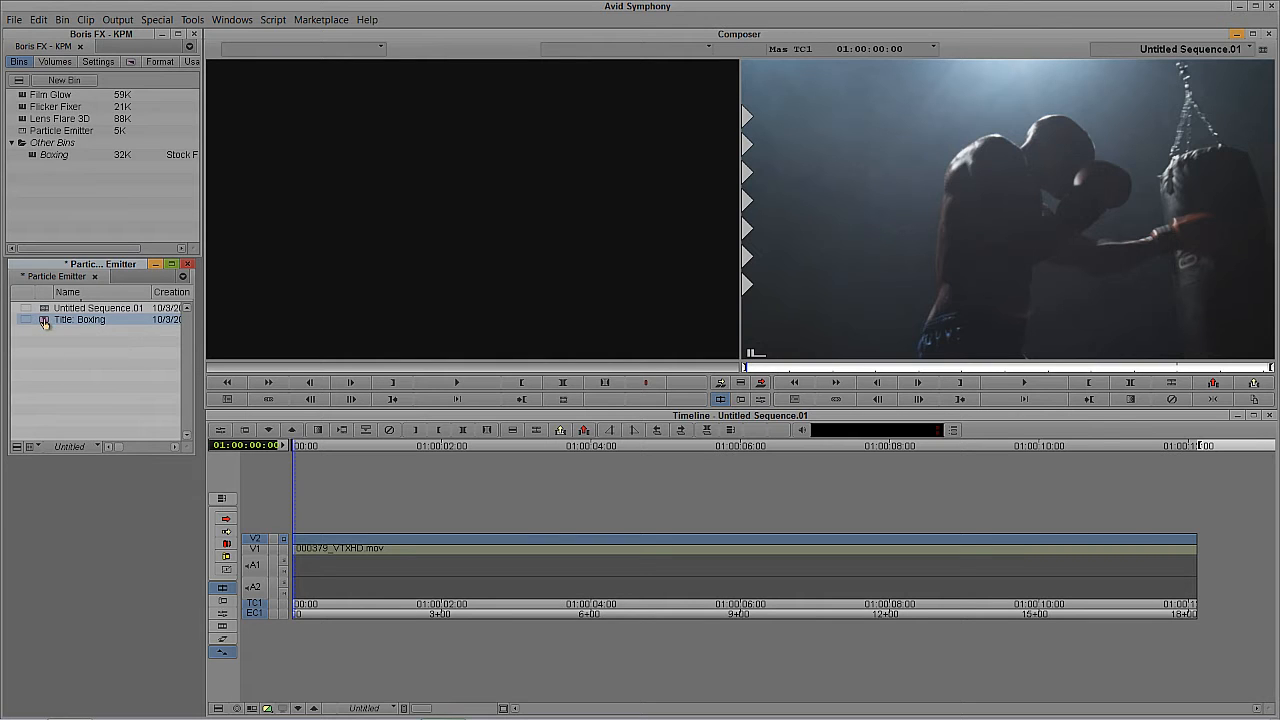
left_click_drag(44, 322, 435, 276)
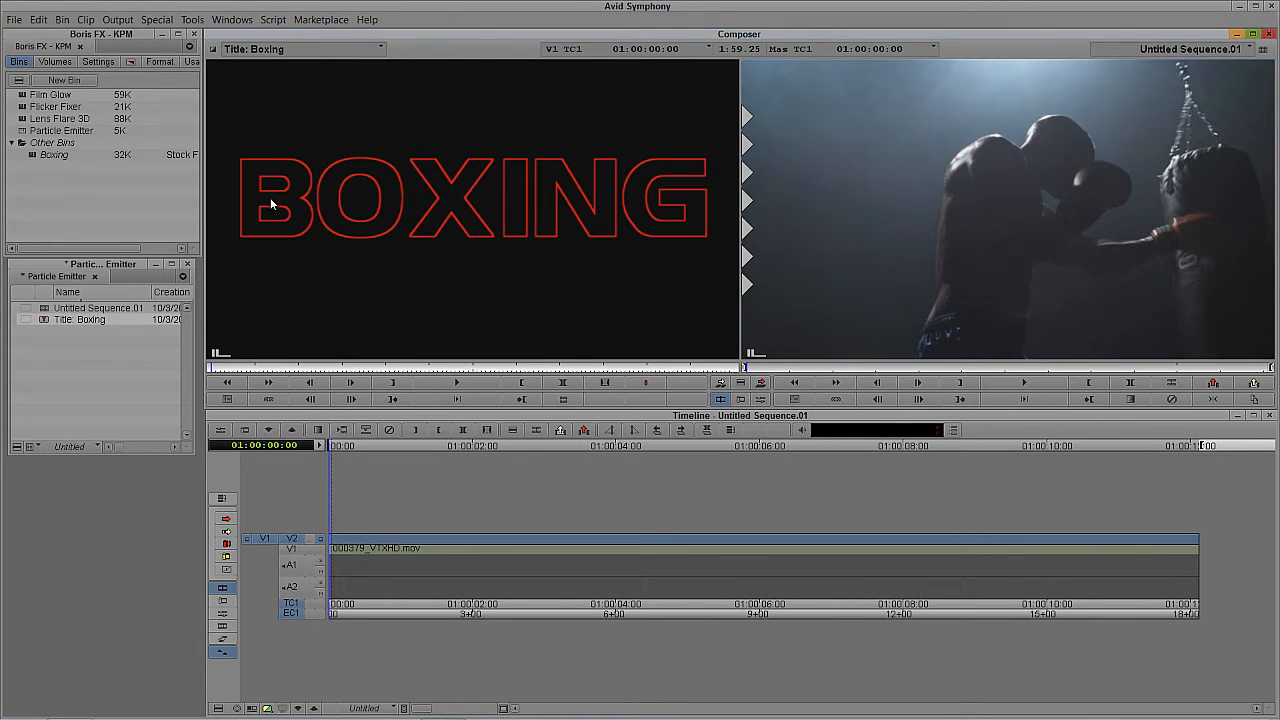
Mark an in point at 01:00:25:11 in Title: Boxing and overwrite the title onto V2 above 000379_VTXHD.mov.
left_click(392, 382)
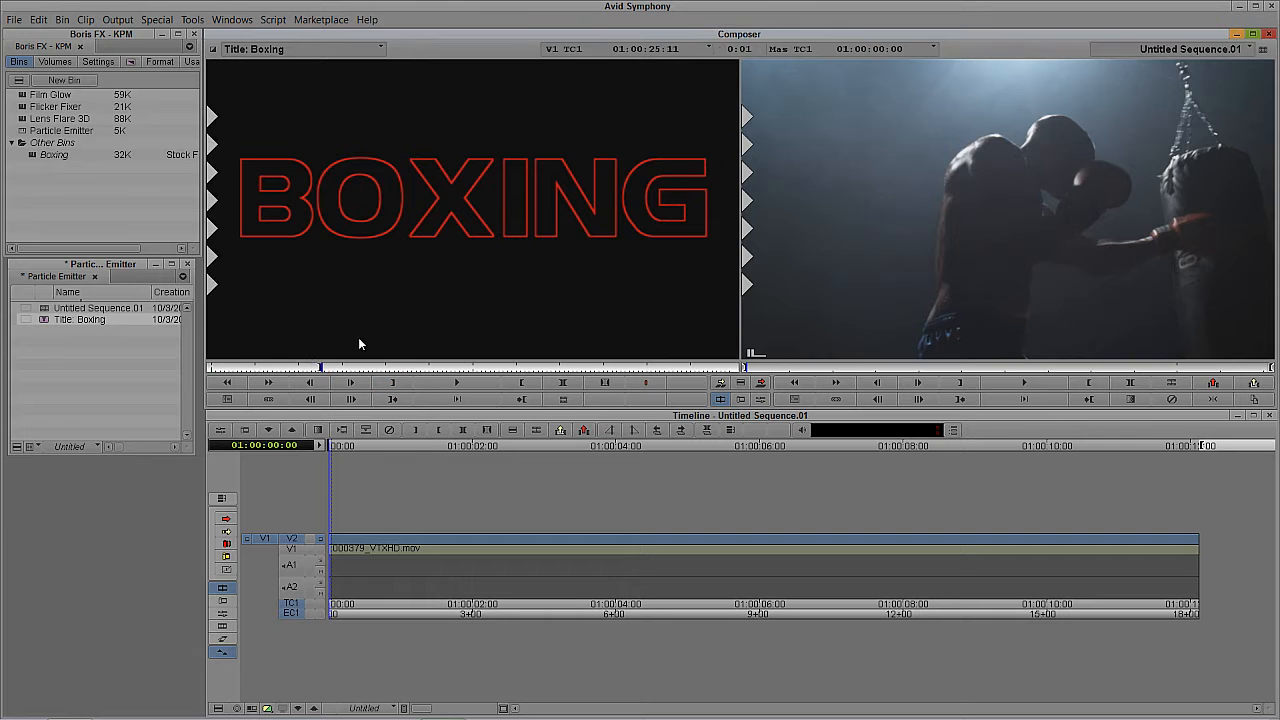
left_click(790, 282)
left_click(537, 546)
key("b")
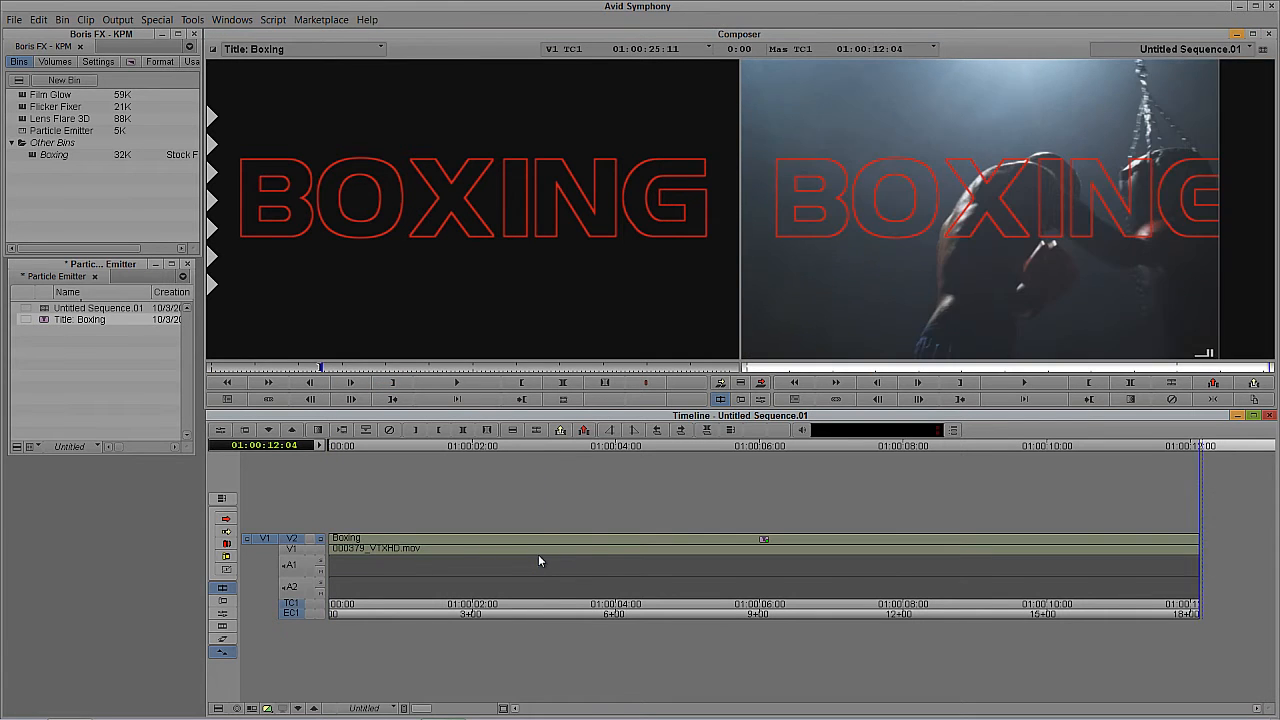
left_click_drag(538, 554, 590, 558)
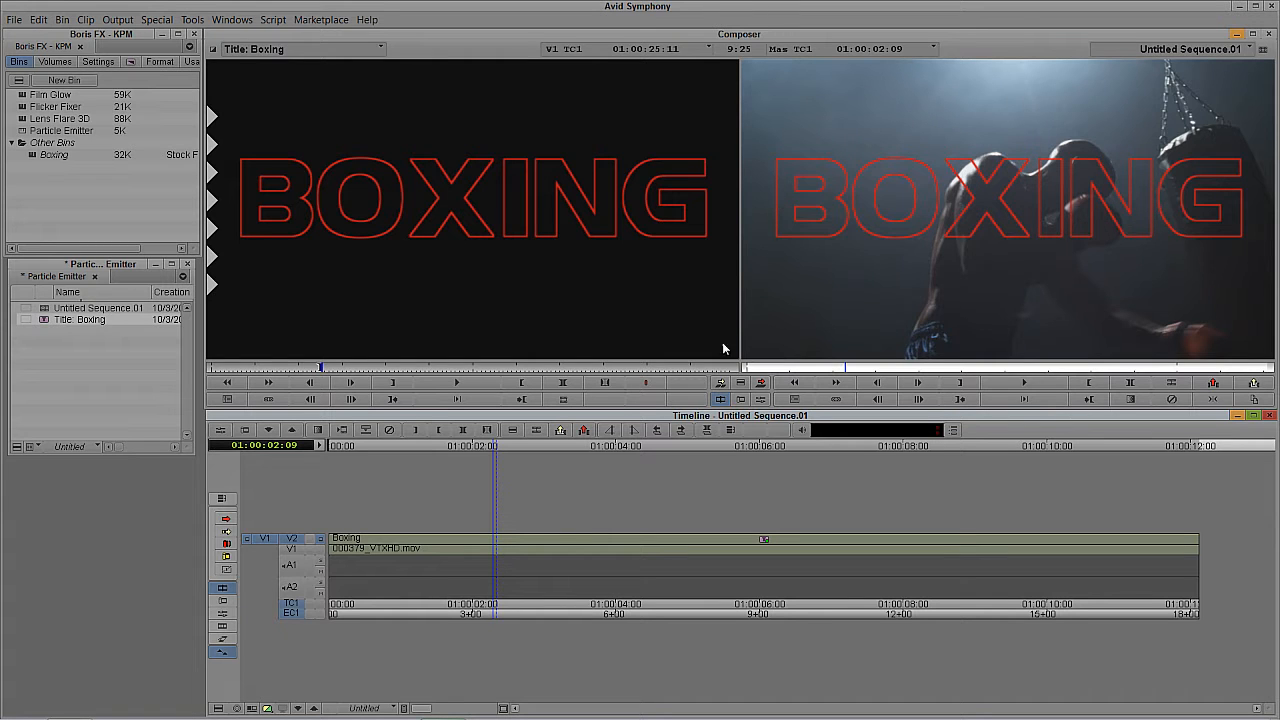
Apply the BCC Particle Emitter 3D effect to the Boxing title on V2 and check the particles over it.
left_click_drag(495, 549, 518, 545)
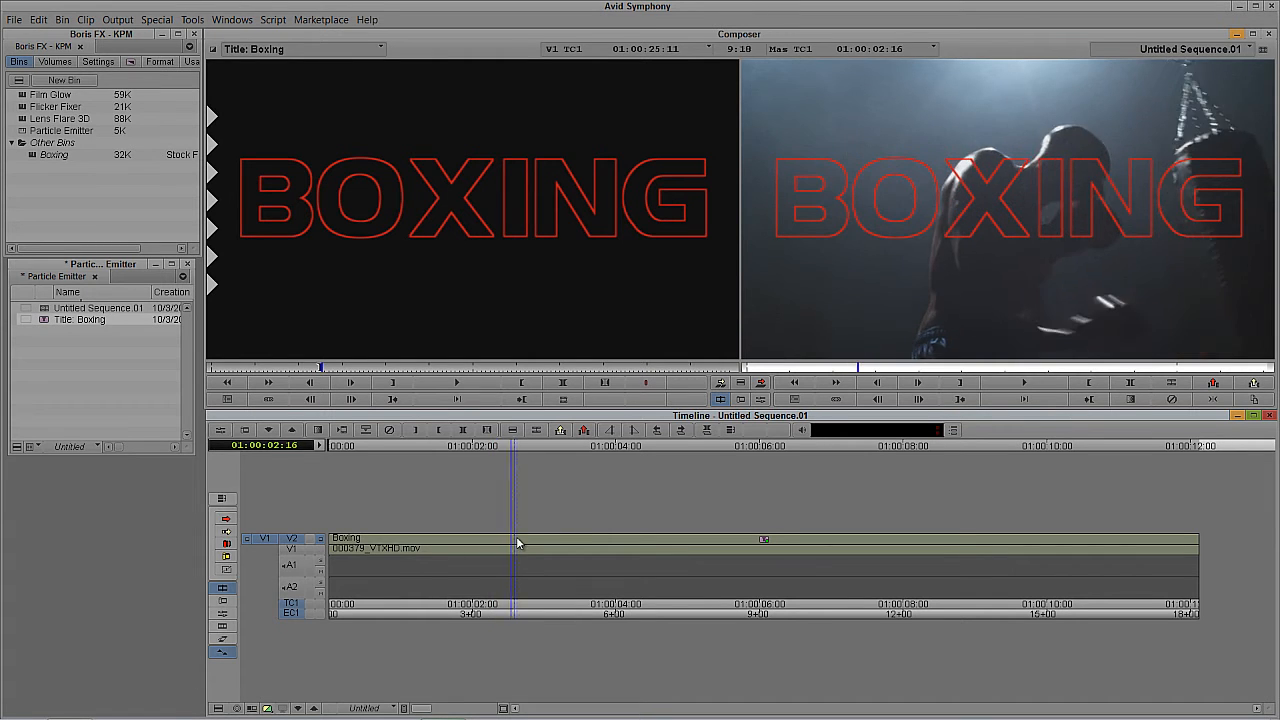
left_click(364, 428)
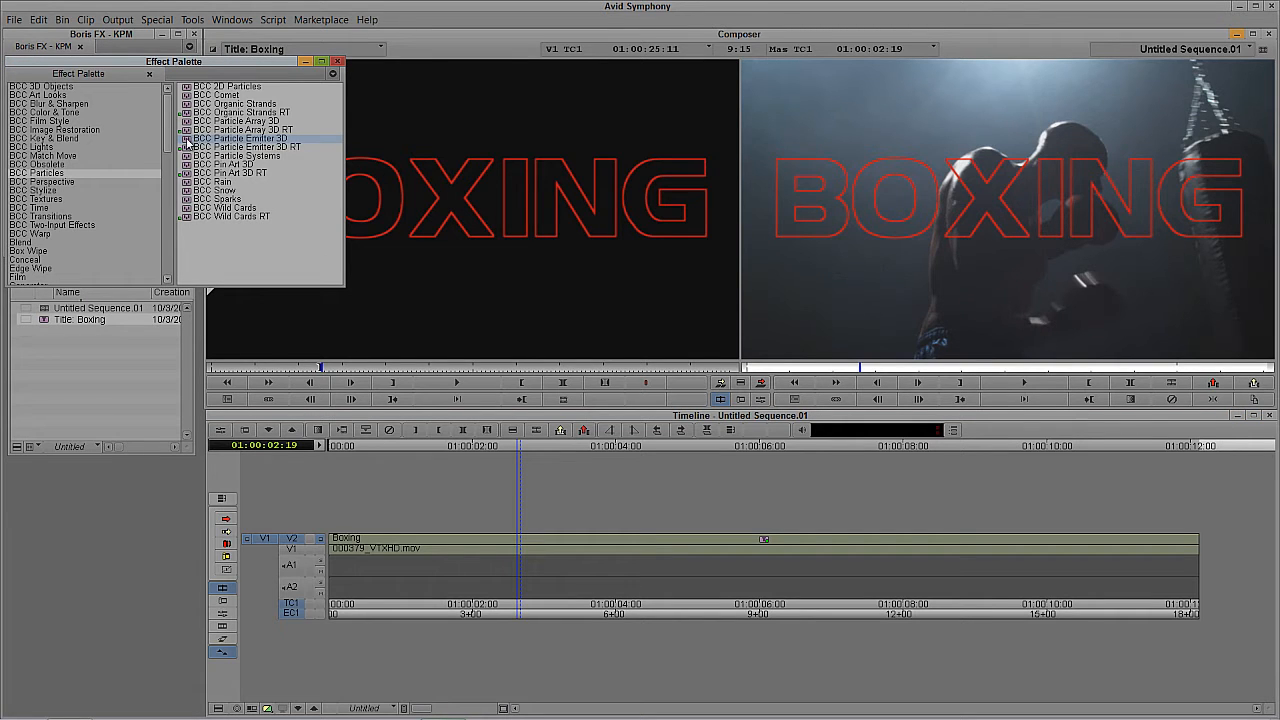
left_click_drag(523, 492, 543, 542)
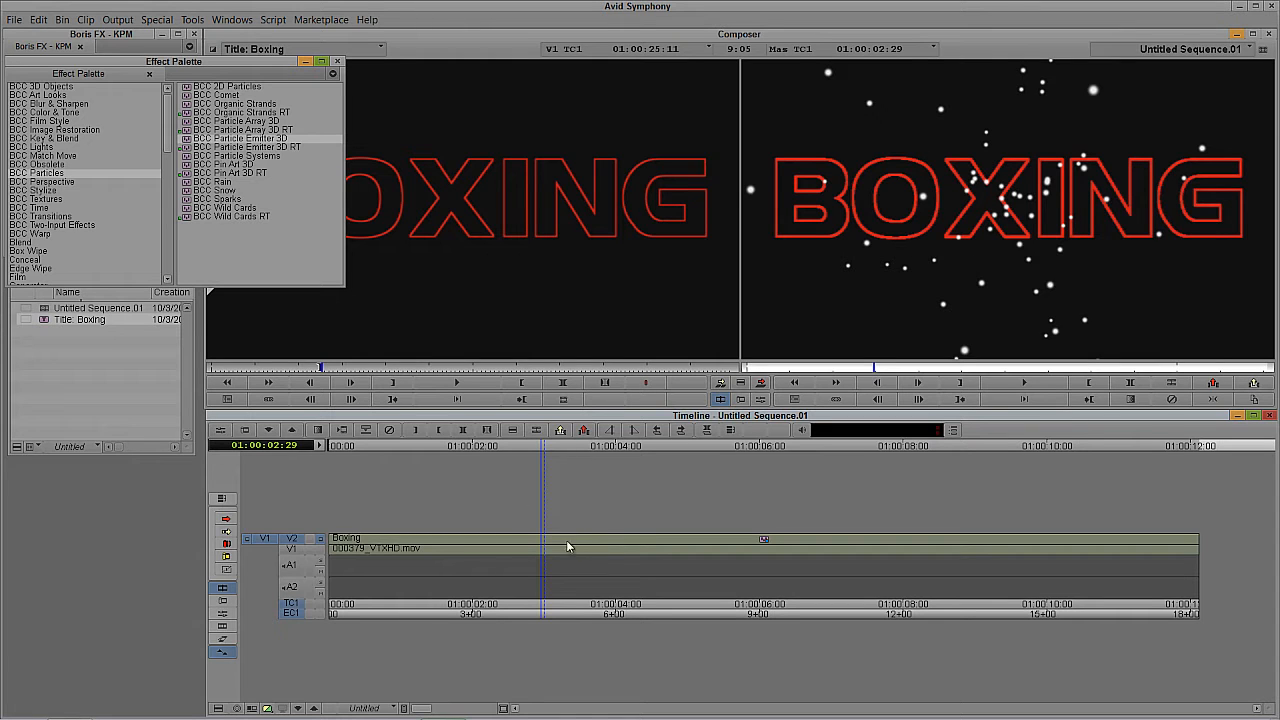
Step into the Boxing title's nest, view its Alpha Matte and Graphic Fill tracks, and step back out.
double_click(511, 546)
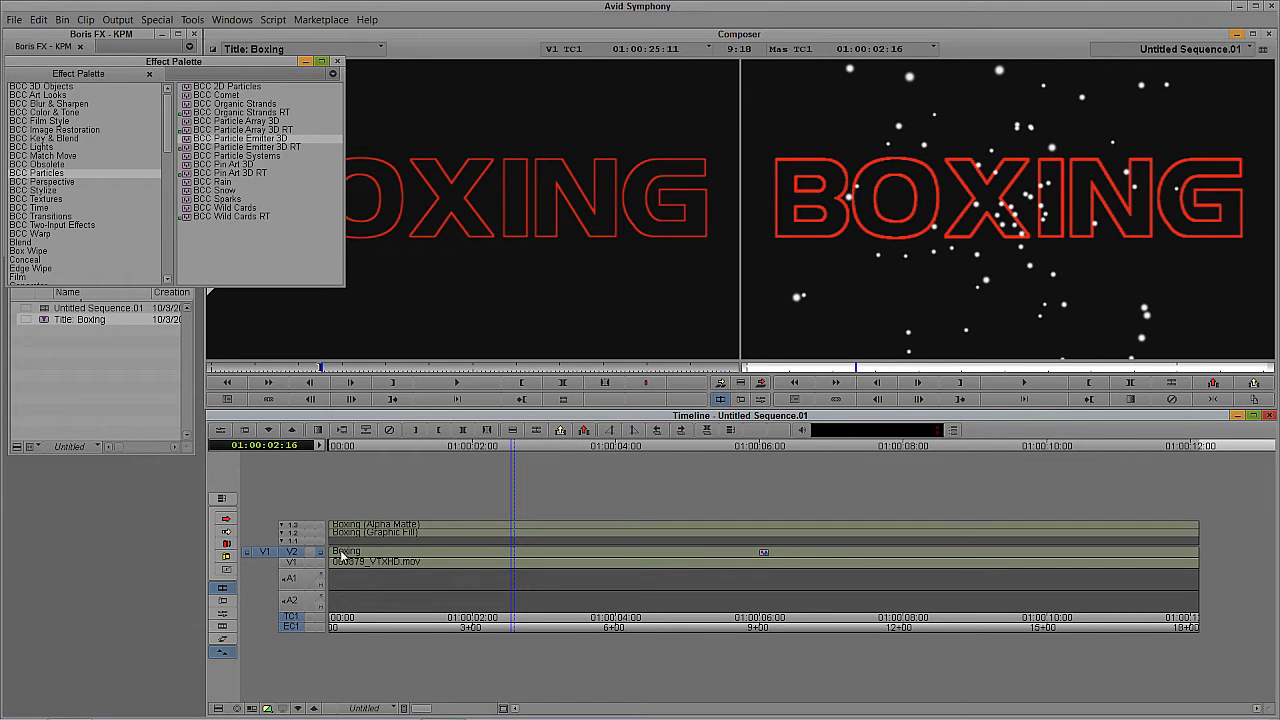
left_click(399, 557)
double_click(399, 557)
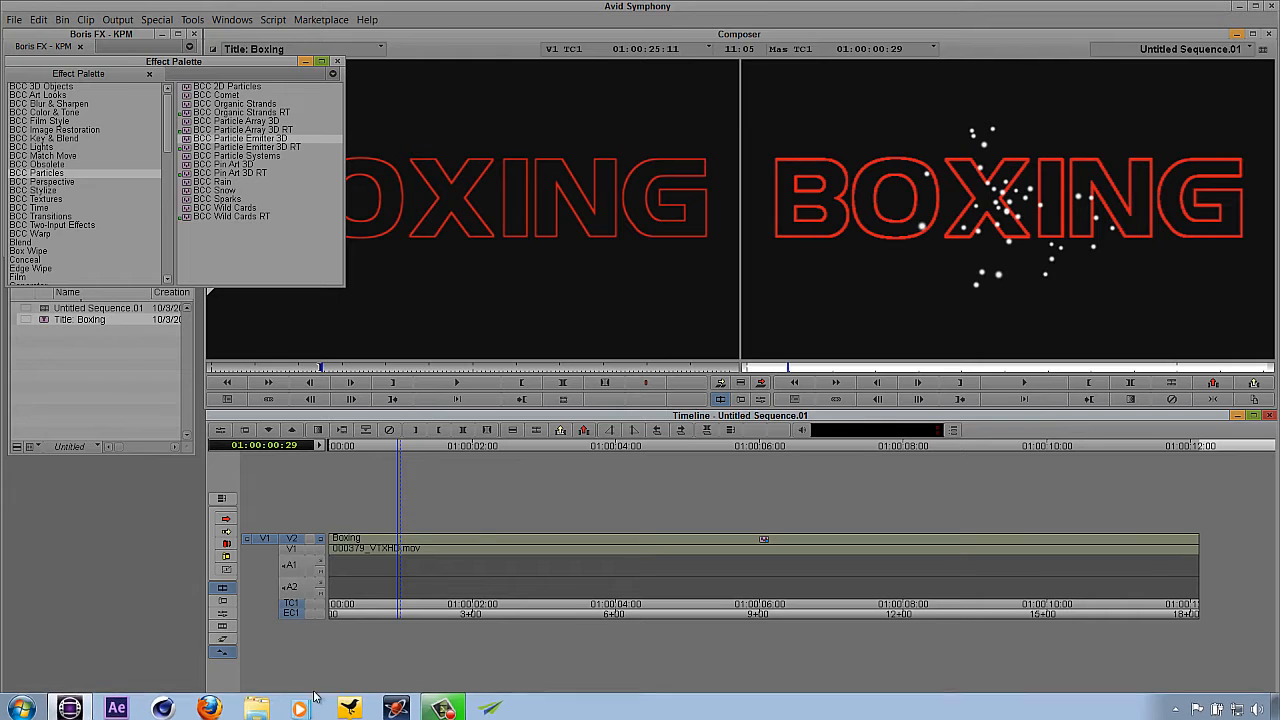
left_click(298, 709)
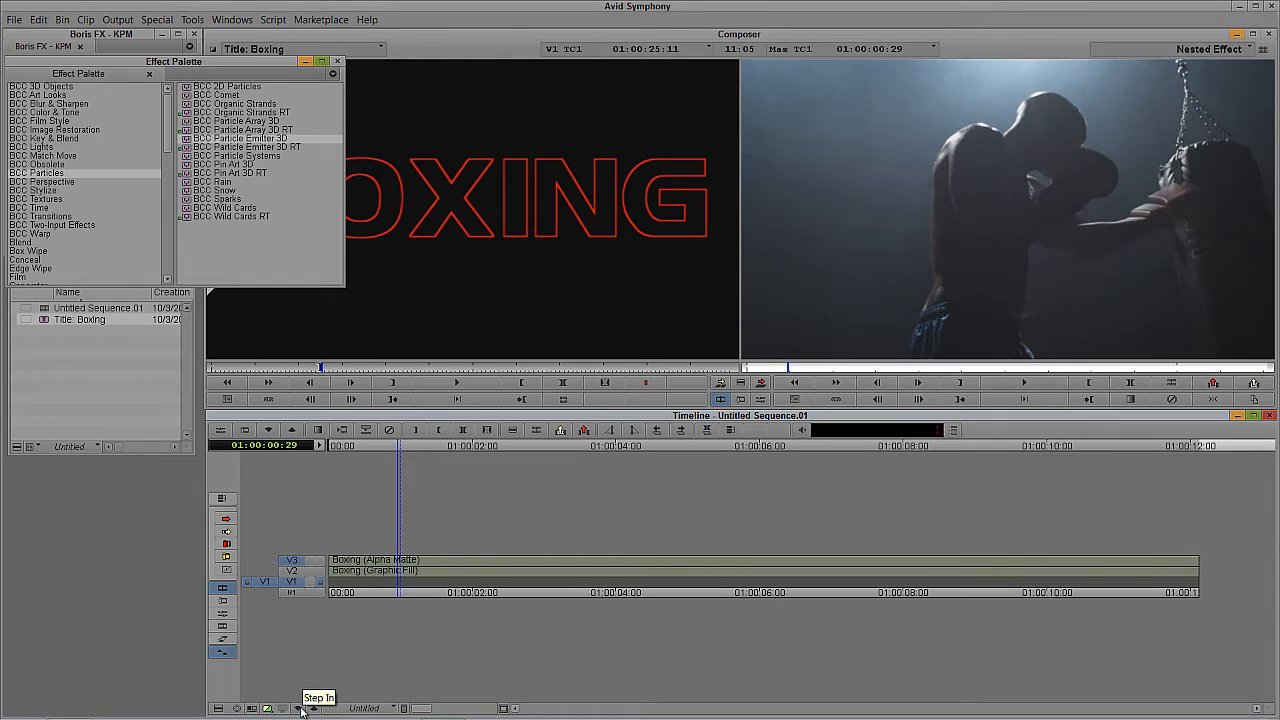
left_click(321, 568)
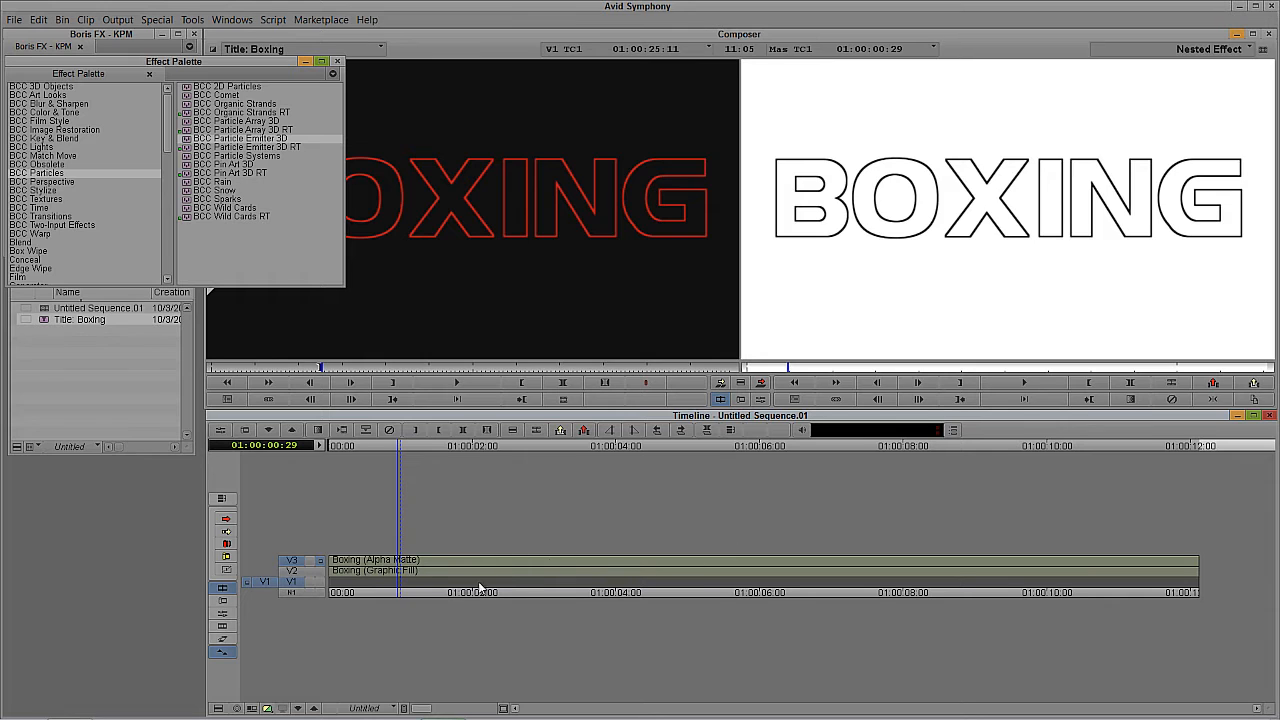
left_click(320, 575)
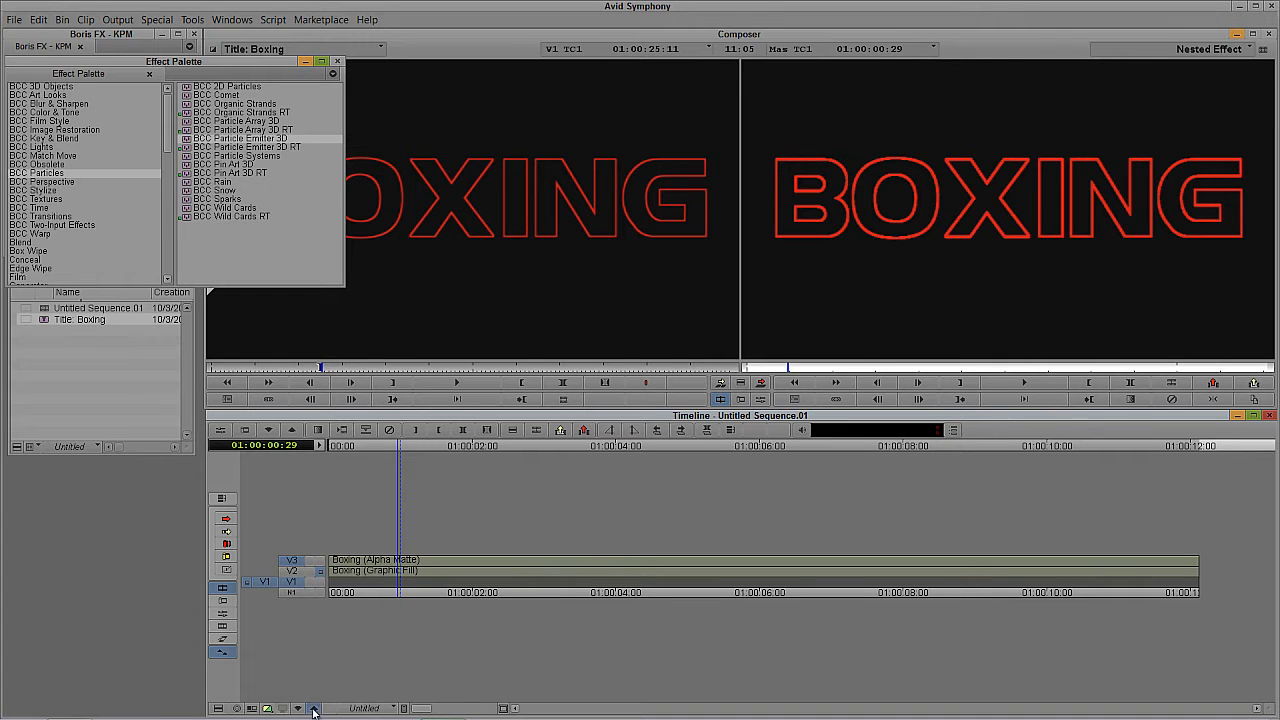
left_click(313, 708)
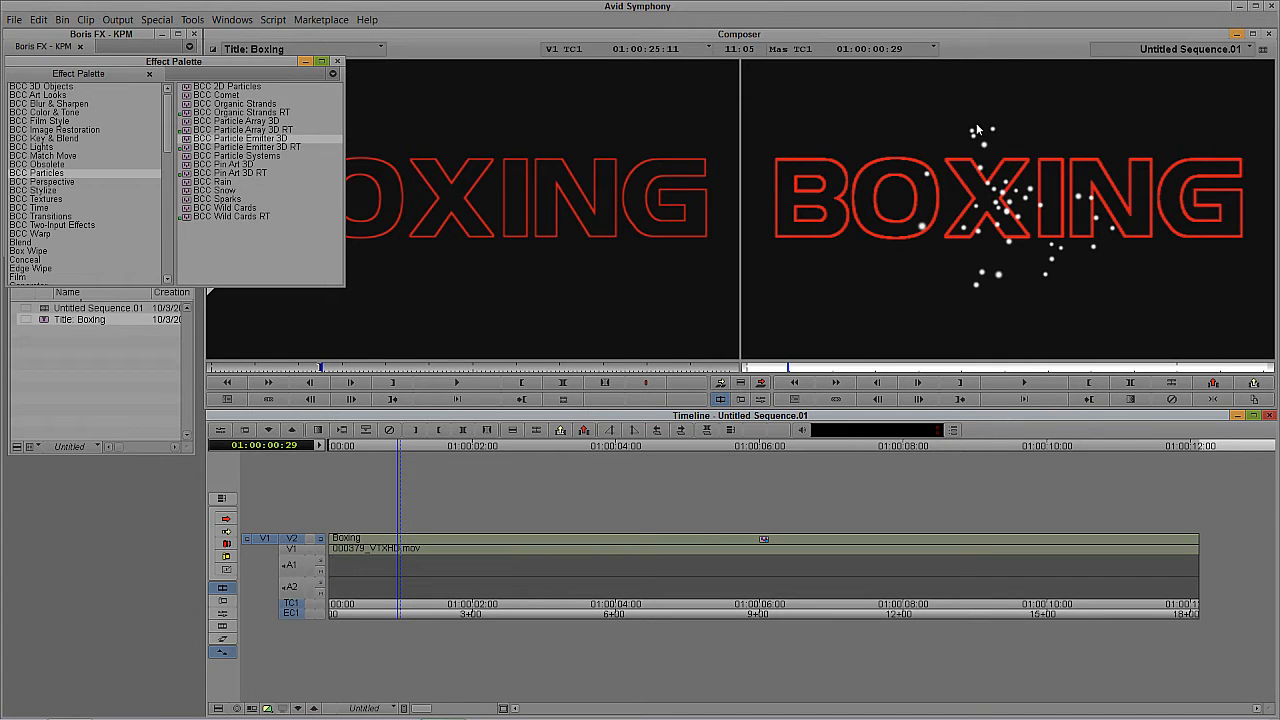
Open the Boxing title's BCC Particle Emitter 3D settings for editing and enable Apply to Title-Matte.
left_click(537, 549)
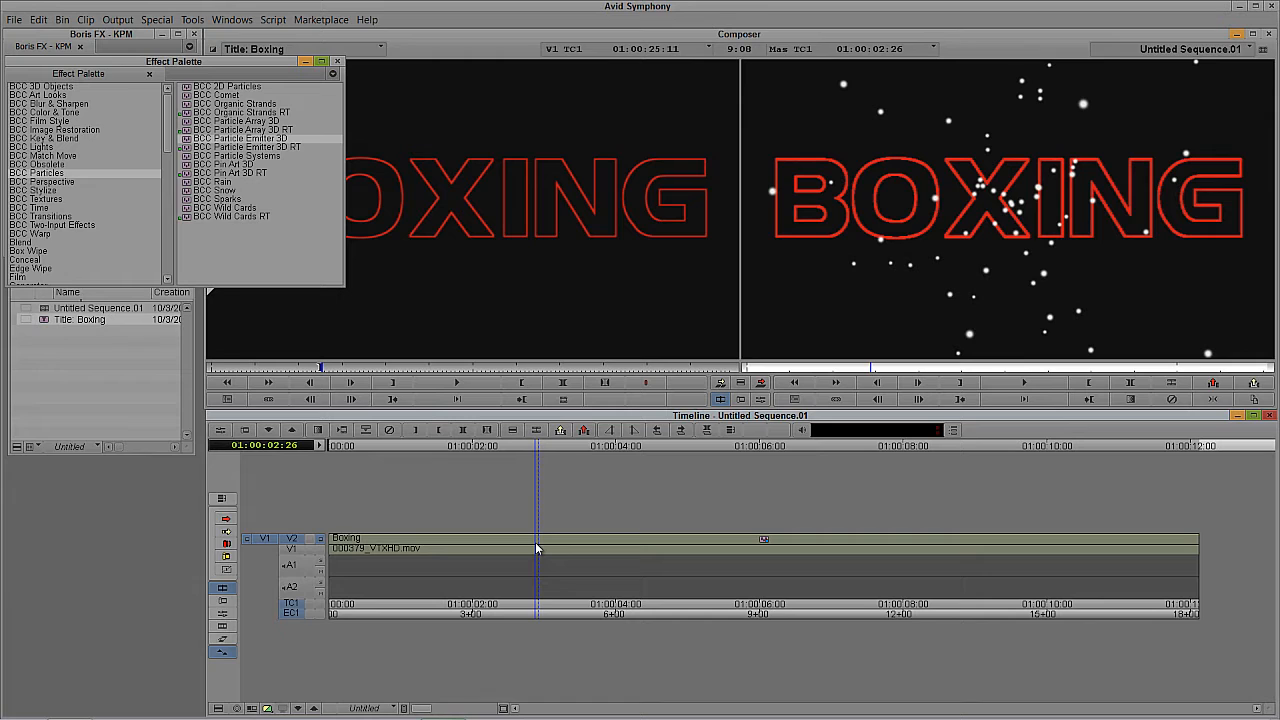
key("apostrophe")
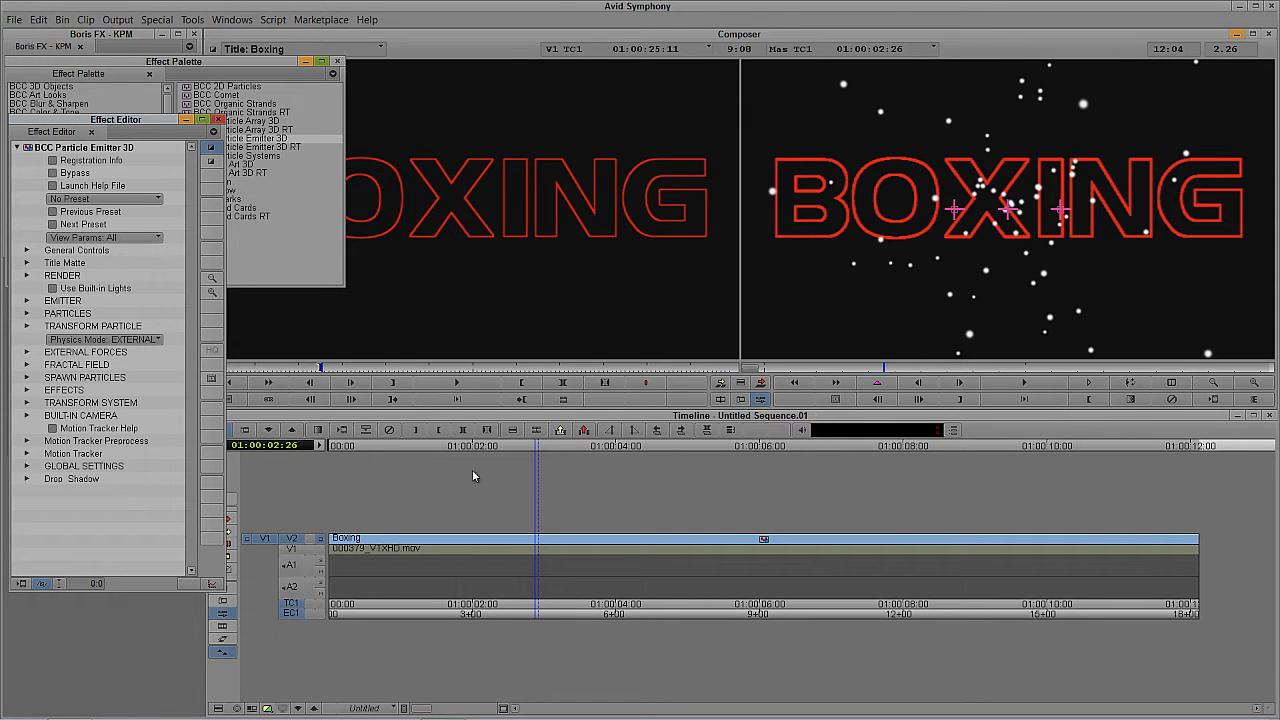
left_click_drag(146, 121, 120, 116)
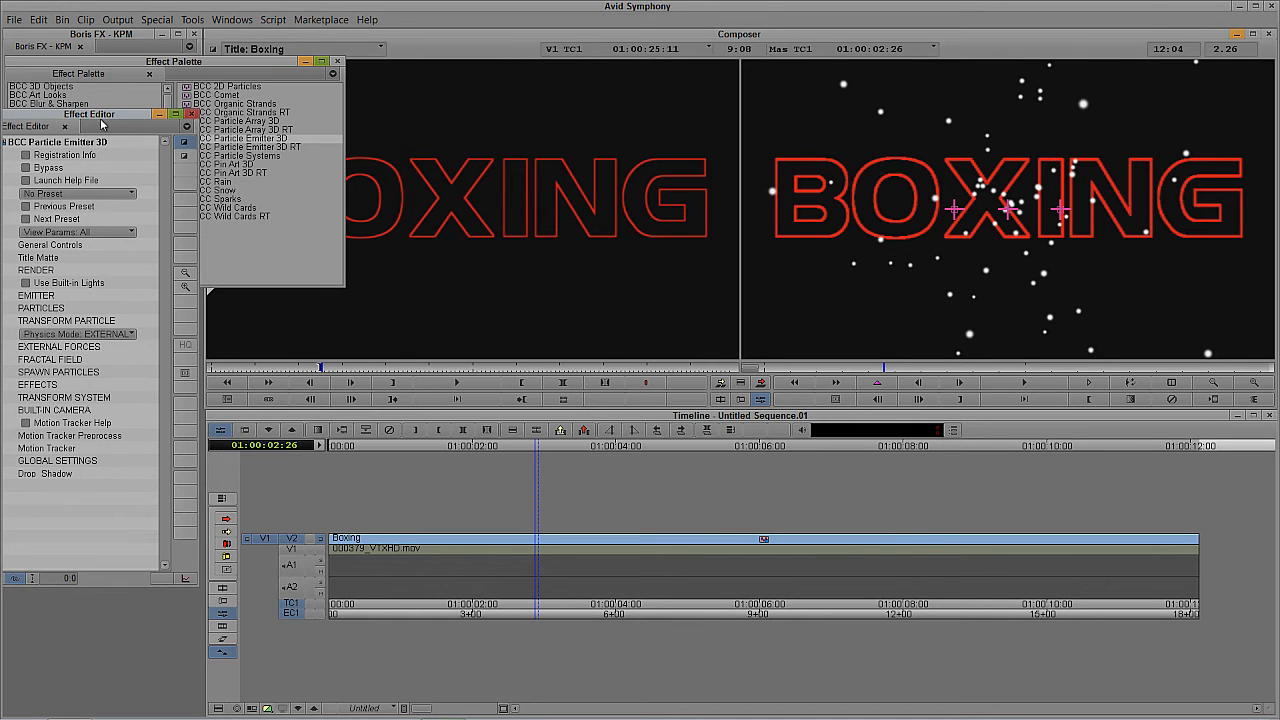
left_click_drag(96, 119, 228, 107)
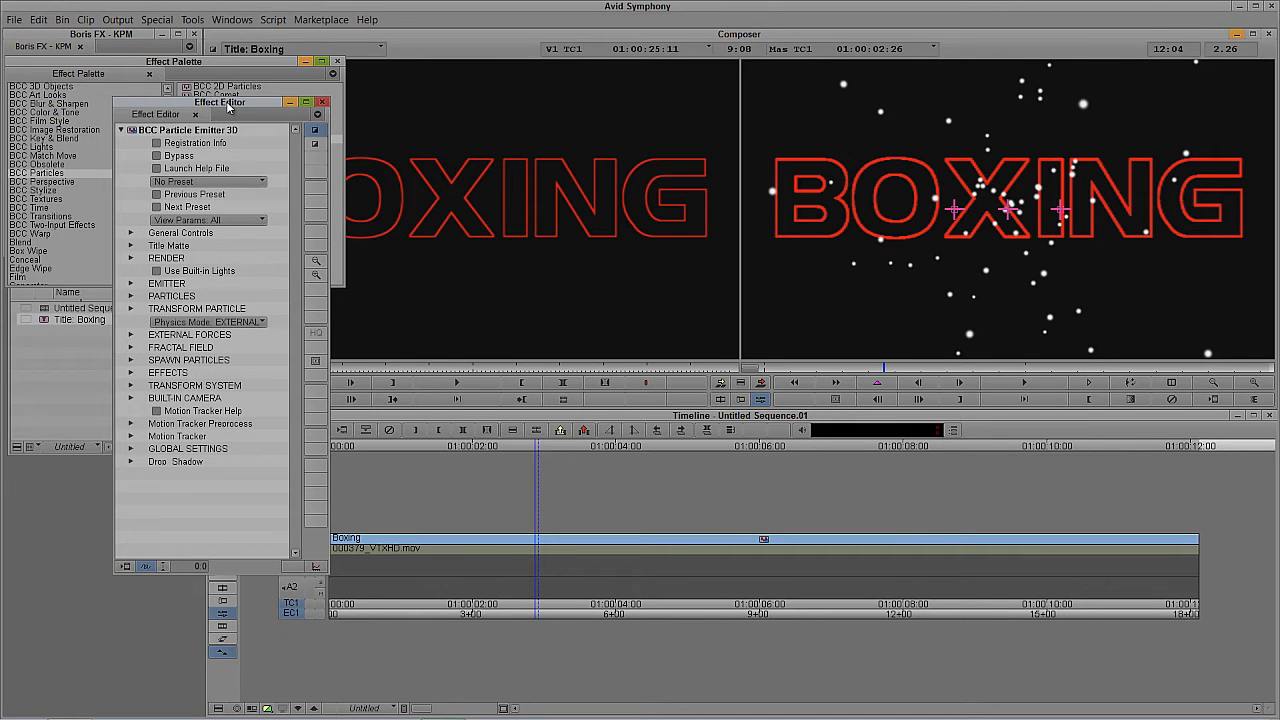
left_click(130, 246)
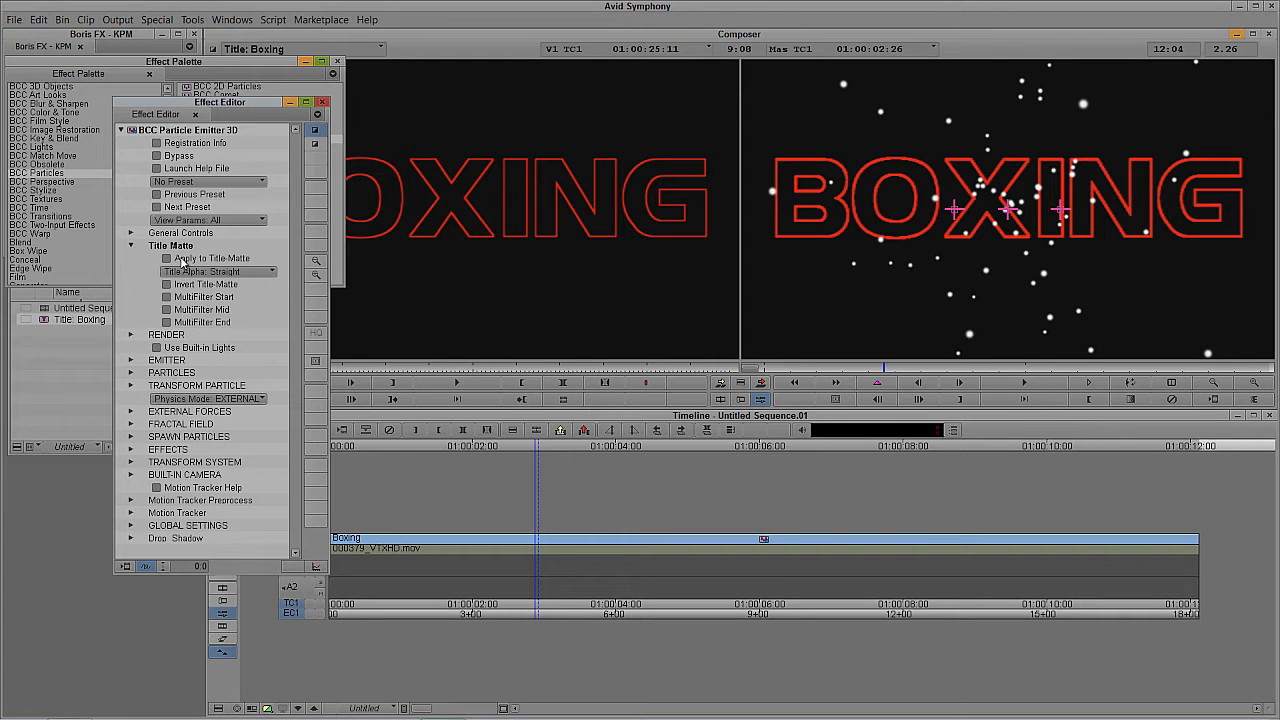
left_click(167, 259)
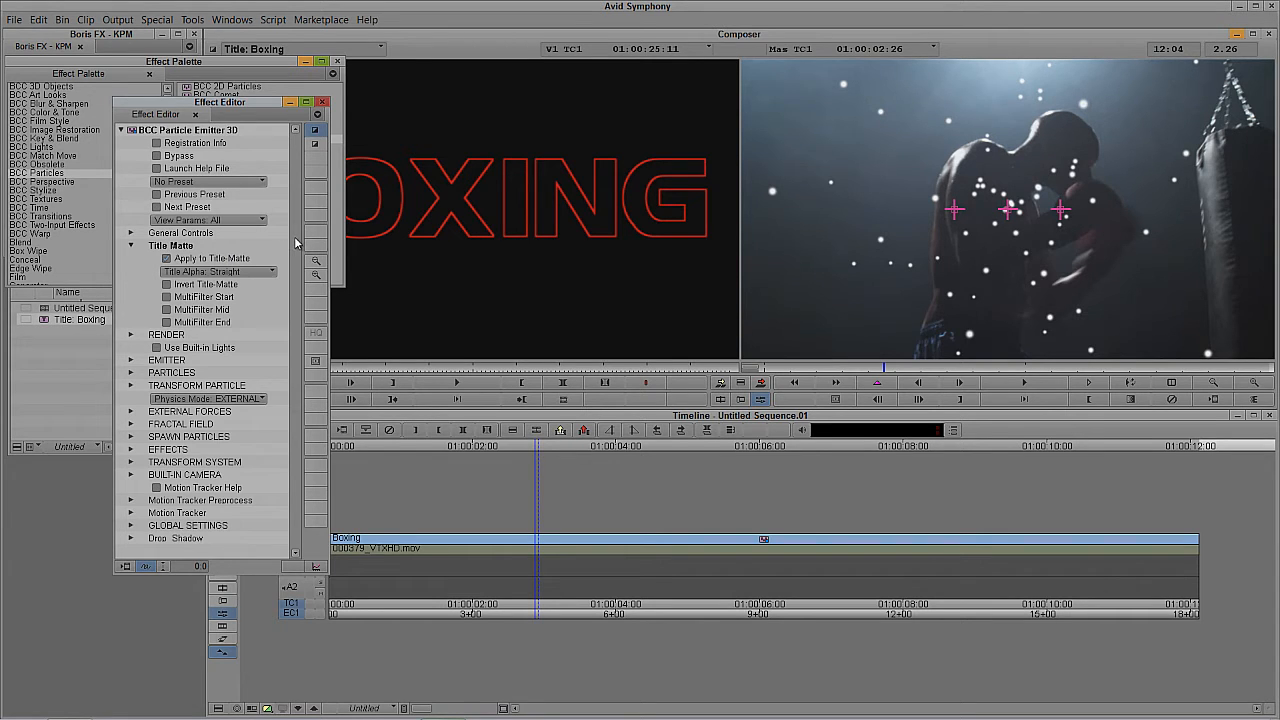
Set the particle emitter's Birthrate to 2000.
left_click(131, 362)
scroll(293, 310, "down", 1)
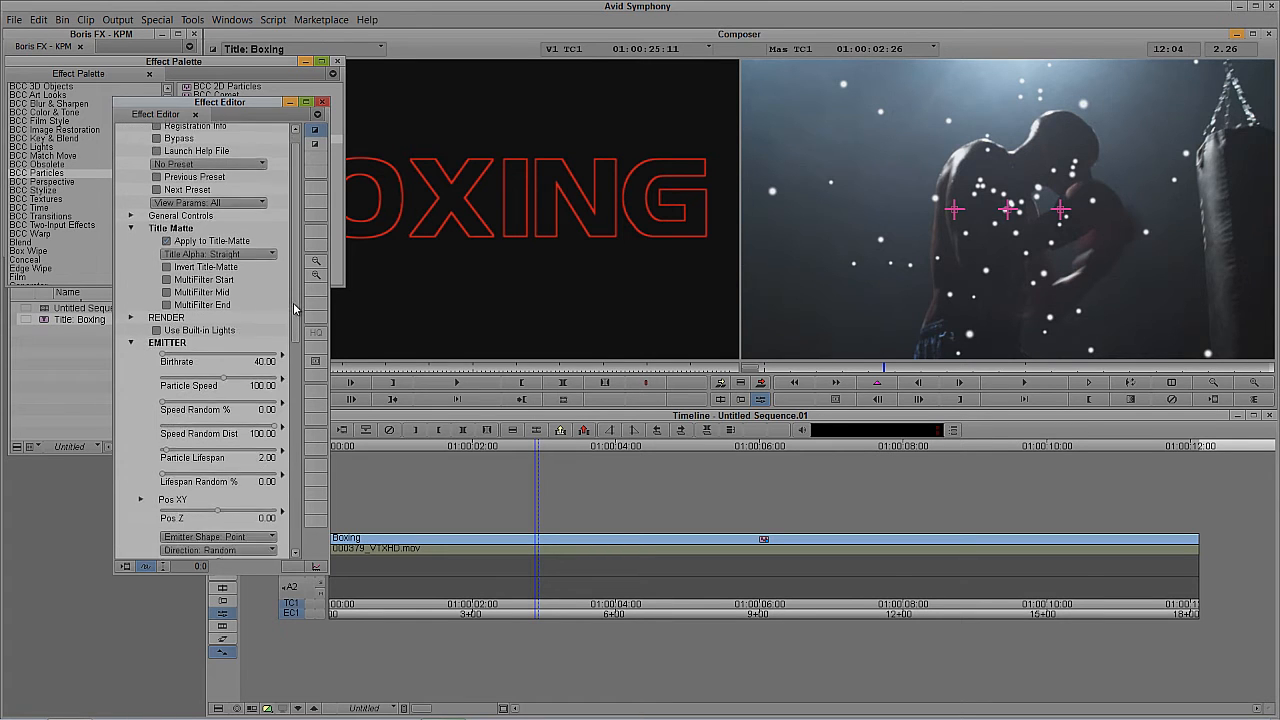
scroll(293, 312, "down", 1)
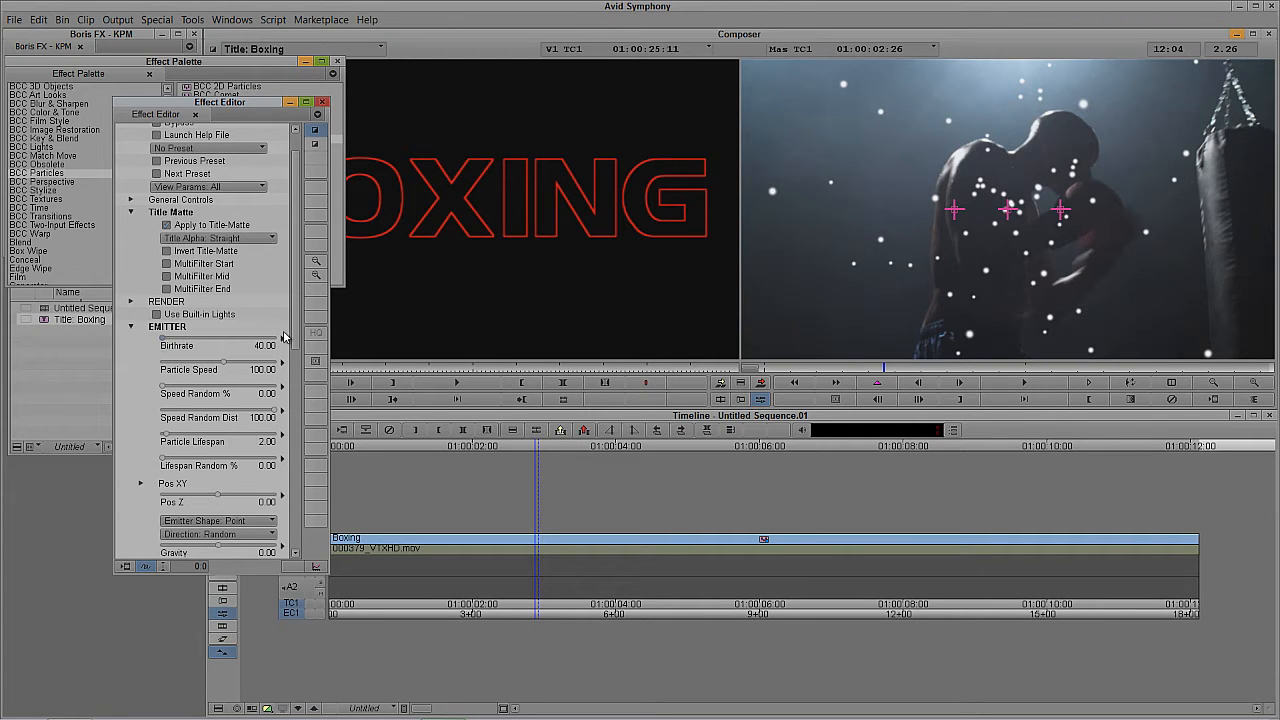
type("00")
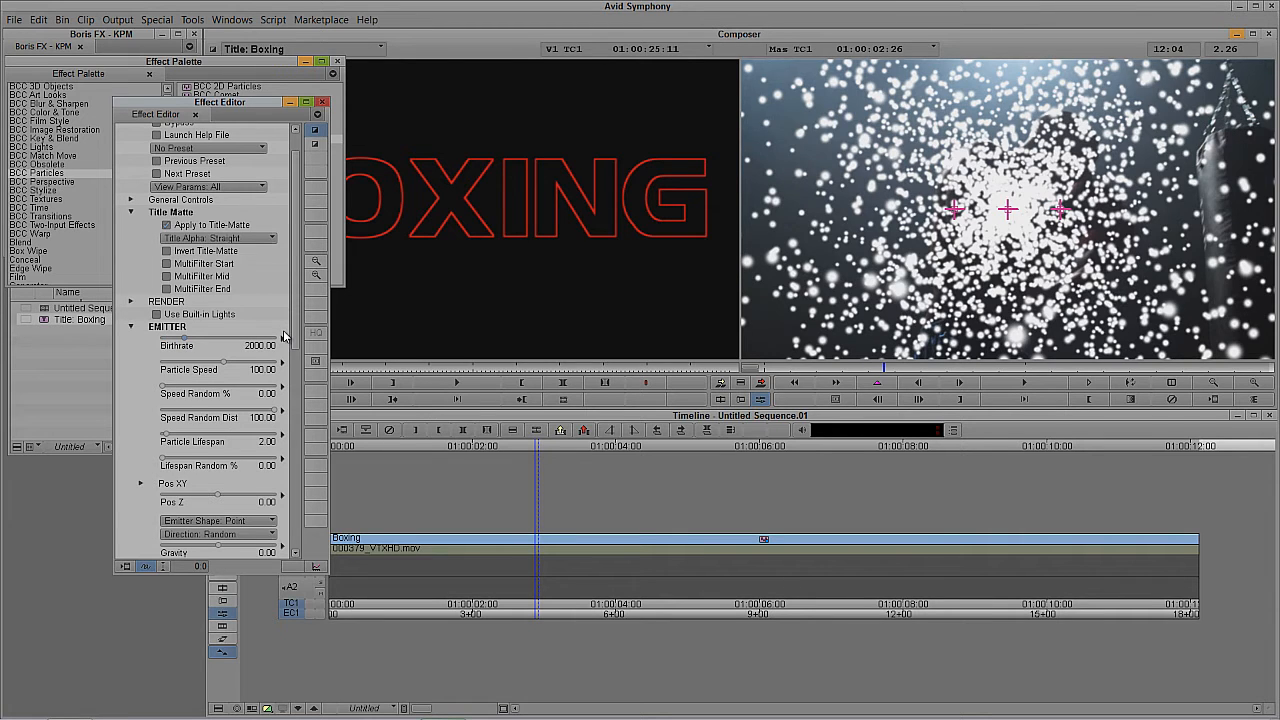
Set the Emitter Shape to Layer Map and the Emitter Layer to Filter Layer.
scroll(298, 335, "down", 3)
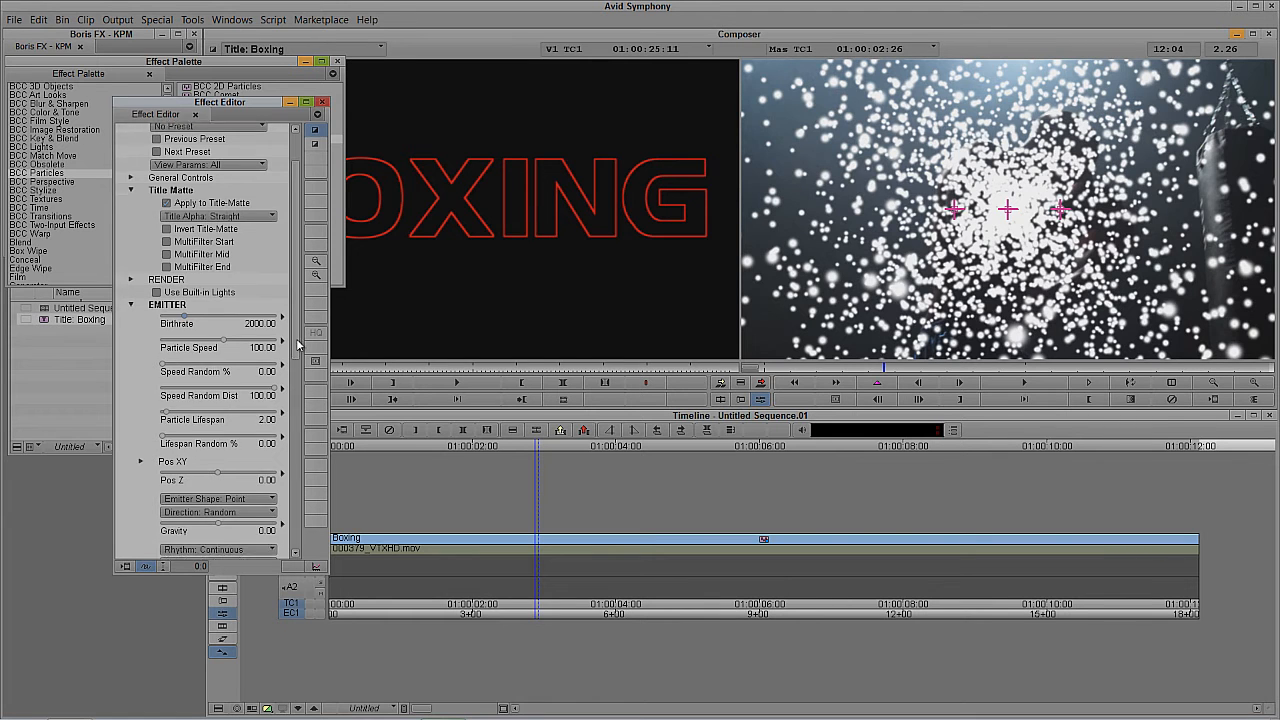
scroll(298, 370, "down", 2)
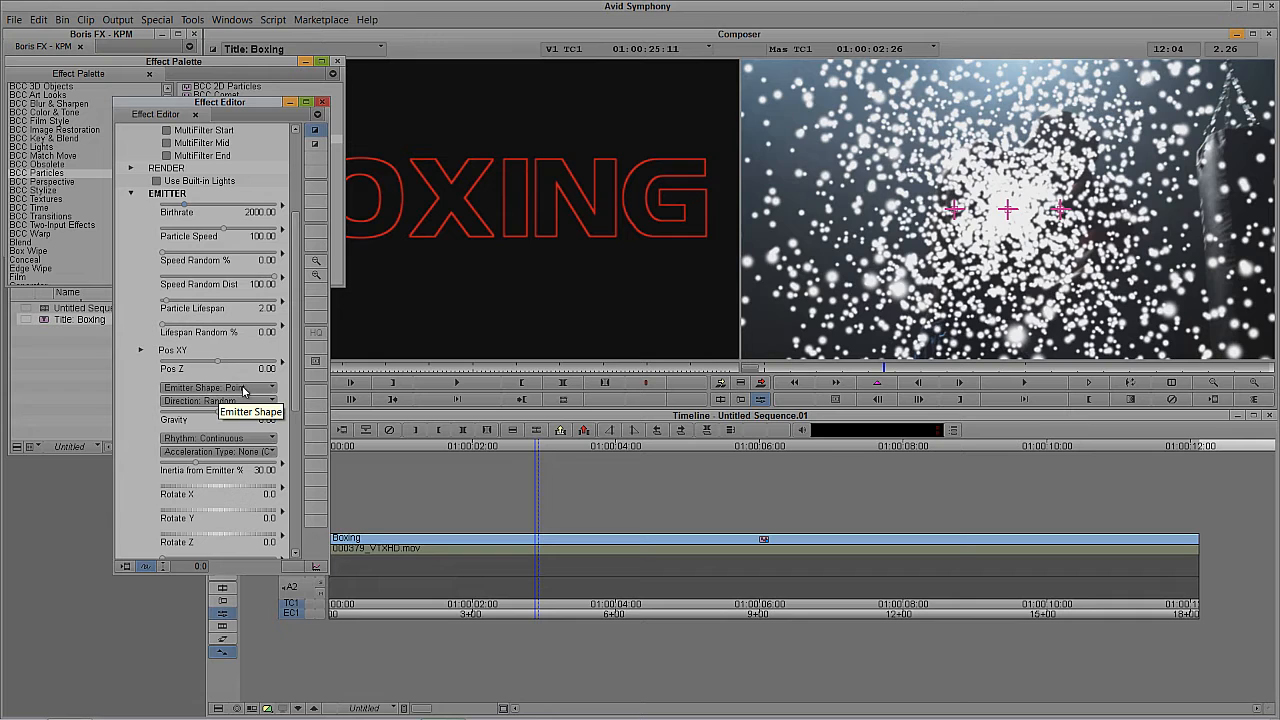
left_click(222, 388)
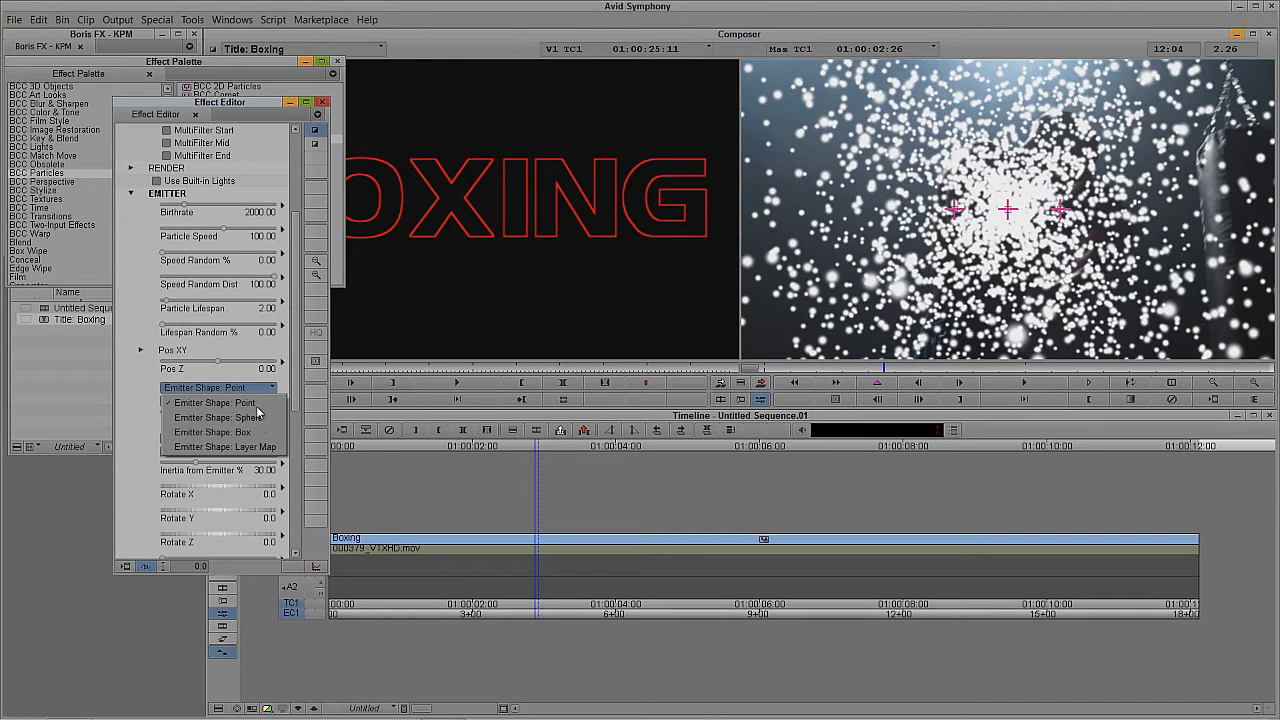
left_click(265, 447)
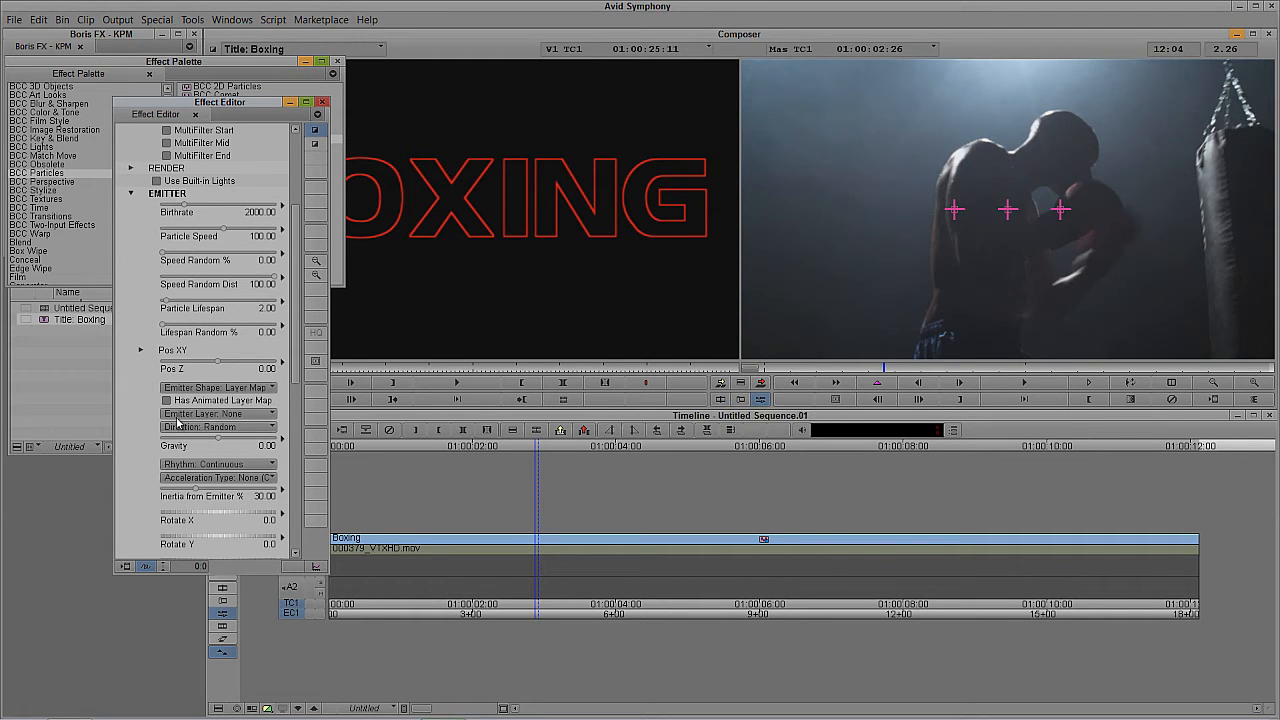
left_click(262, 415)
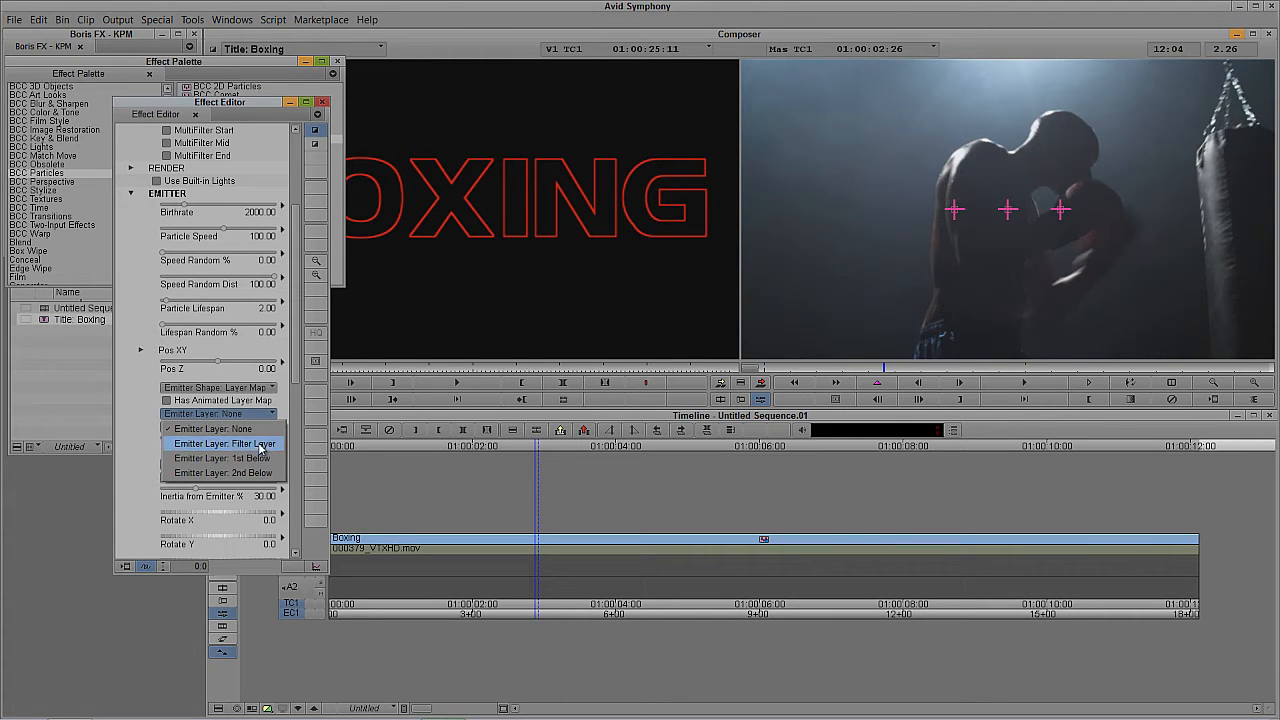
left_click(260, 444)
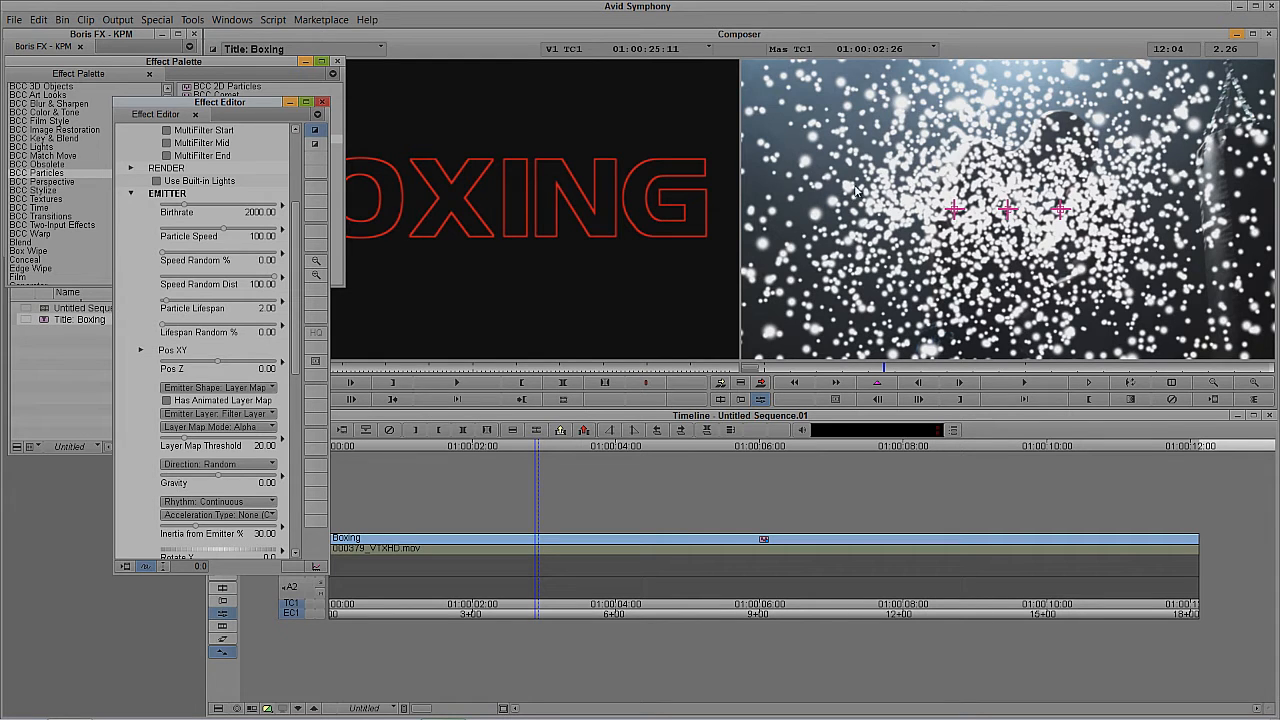
Set the Image Collection for the particles to Sparkle 4 Pointed Flare Ring.
left_click_drag(297, 287, 295, 385)
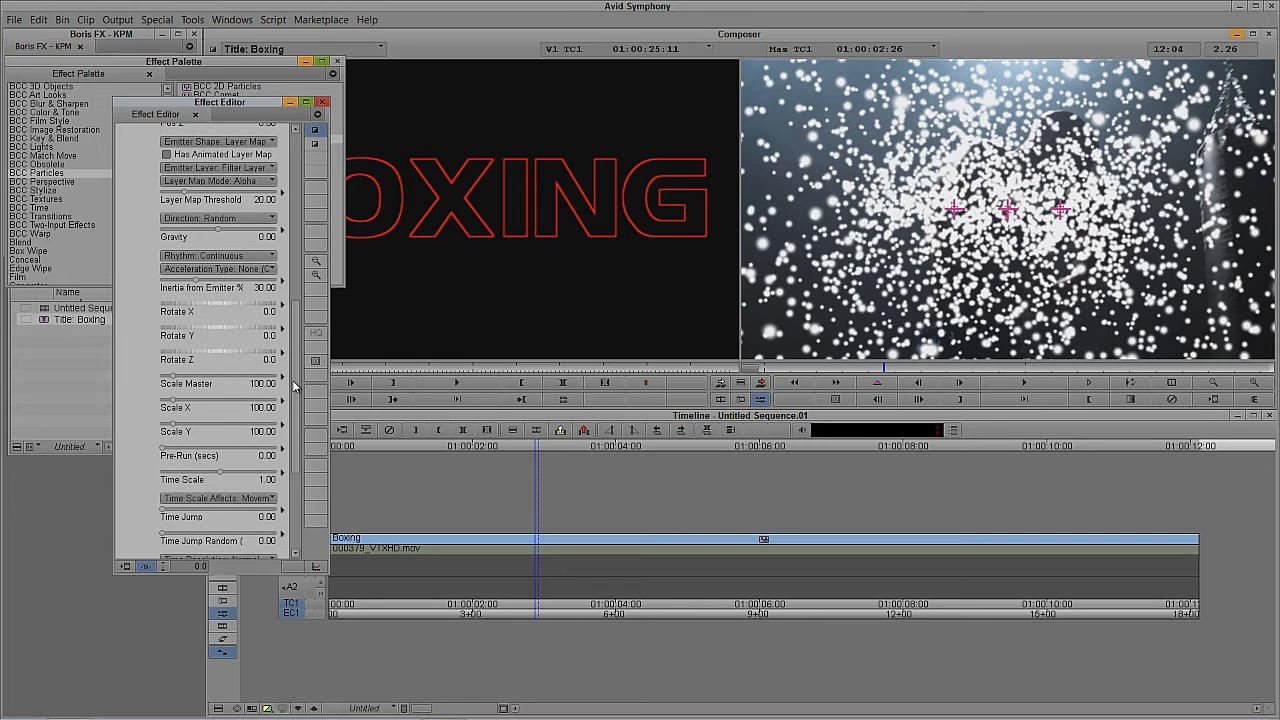
scroll(140, 435, "down", 5)
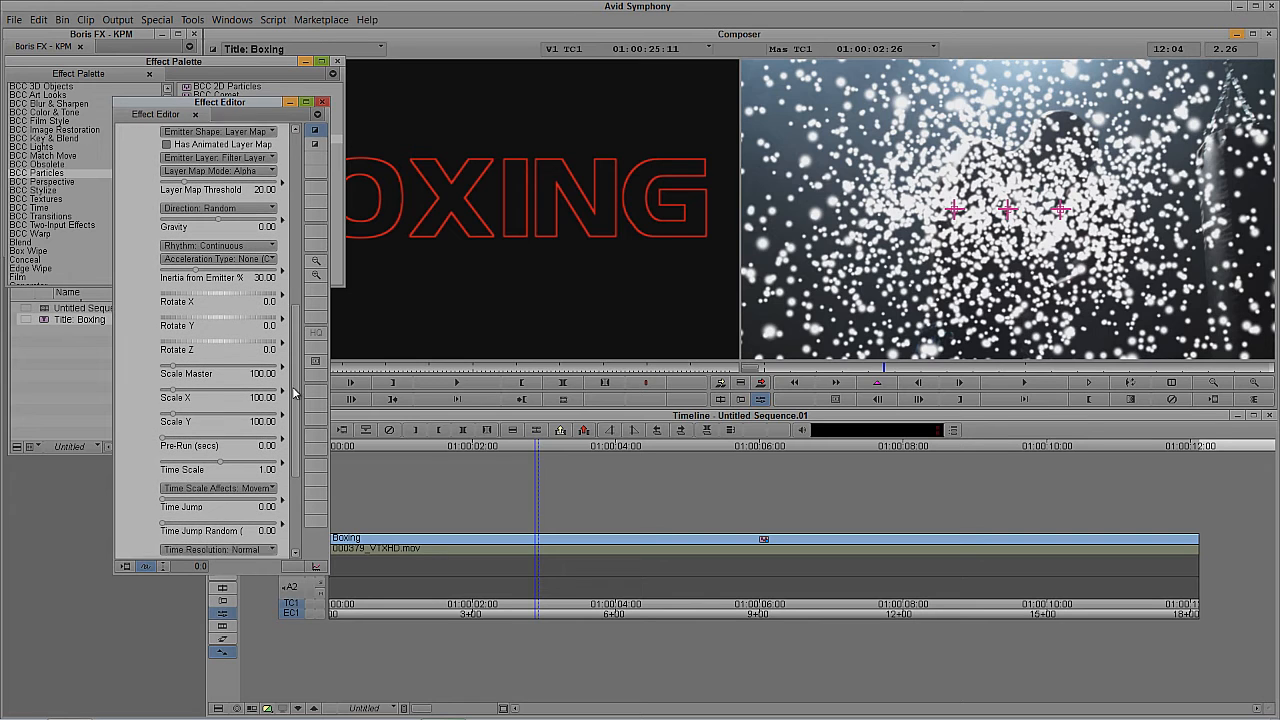
left_click(131, 425)
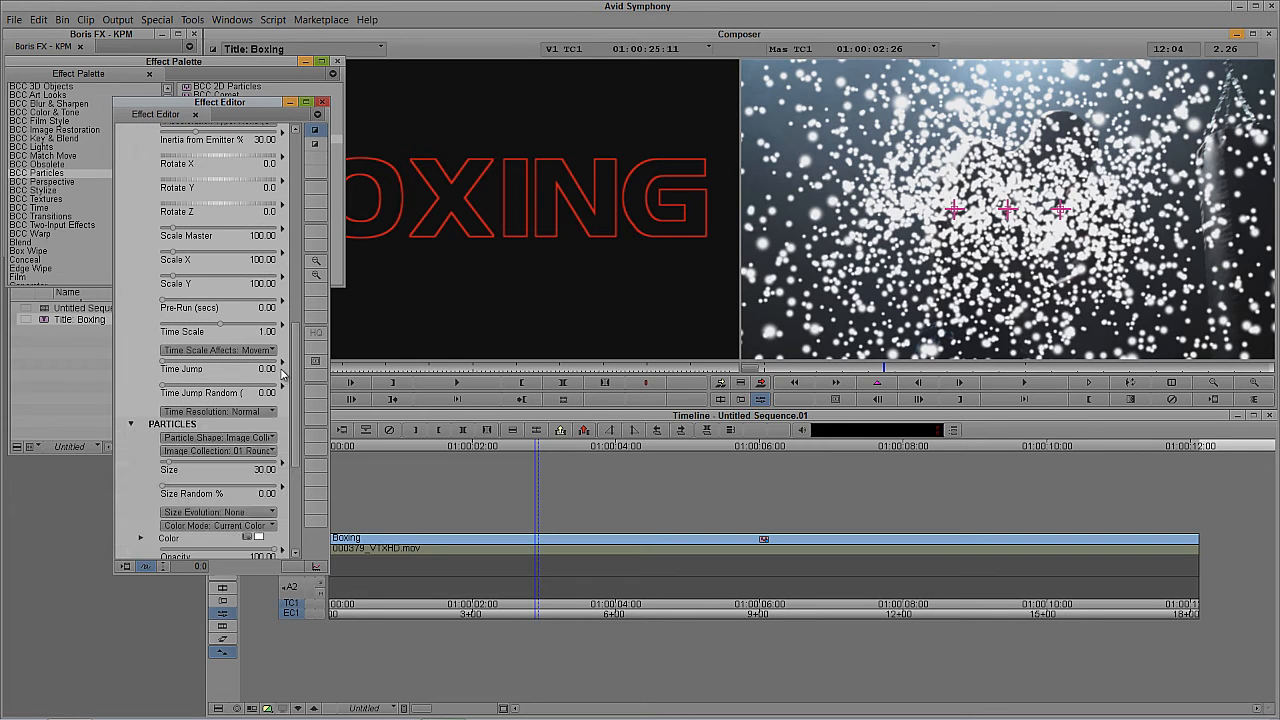
left_click_drag(295, 365, 296, 408)
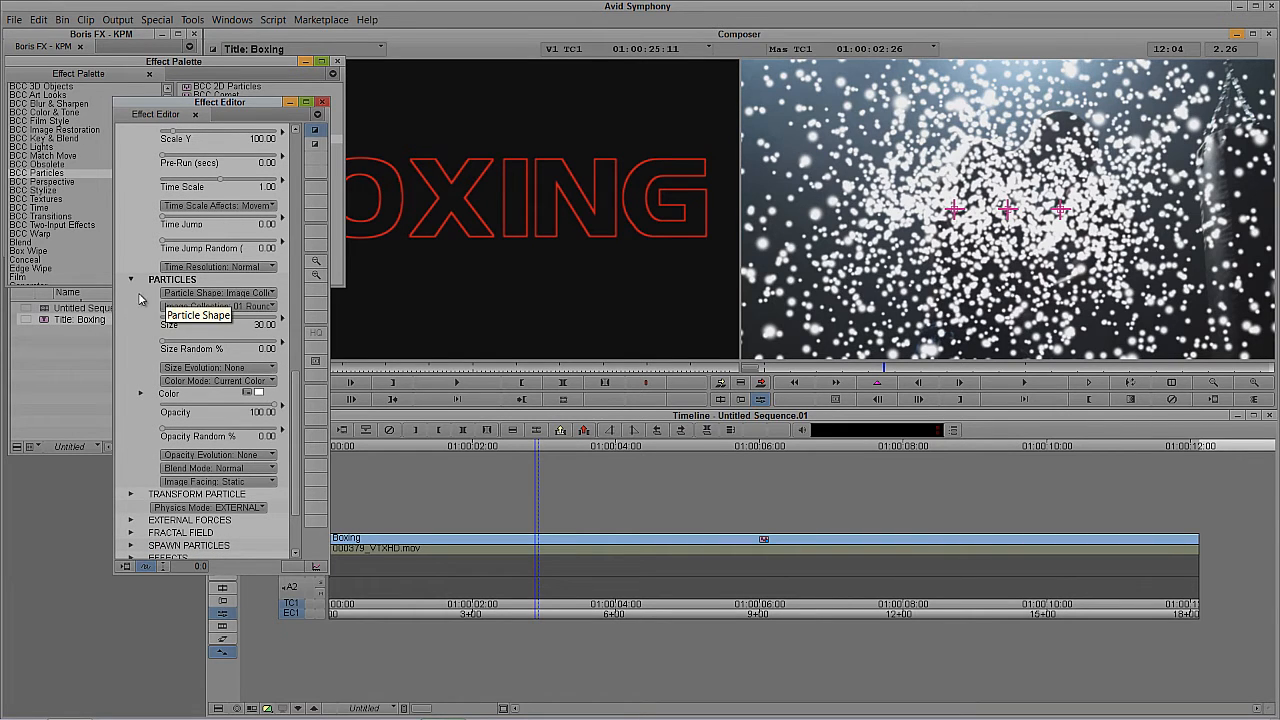
left_click(245, 295)
left_click(135, 318)
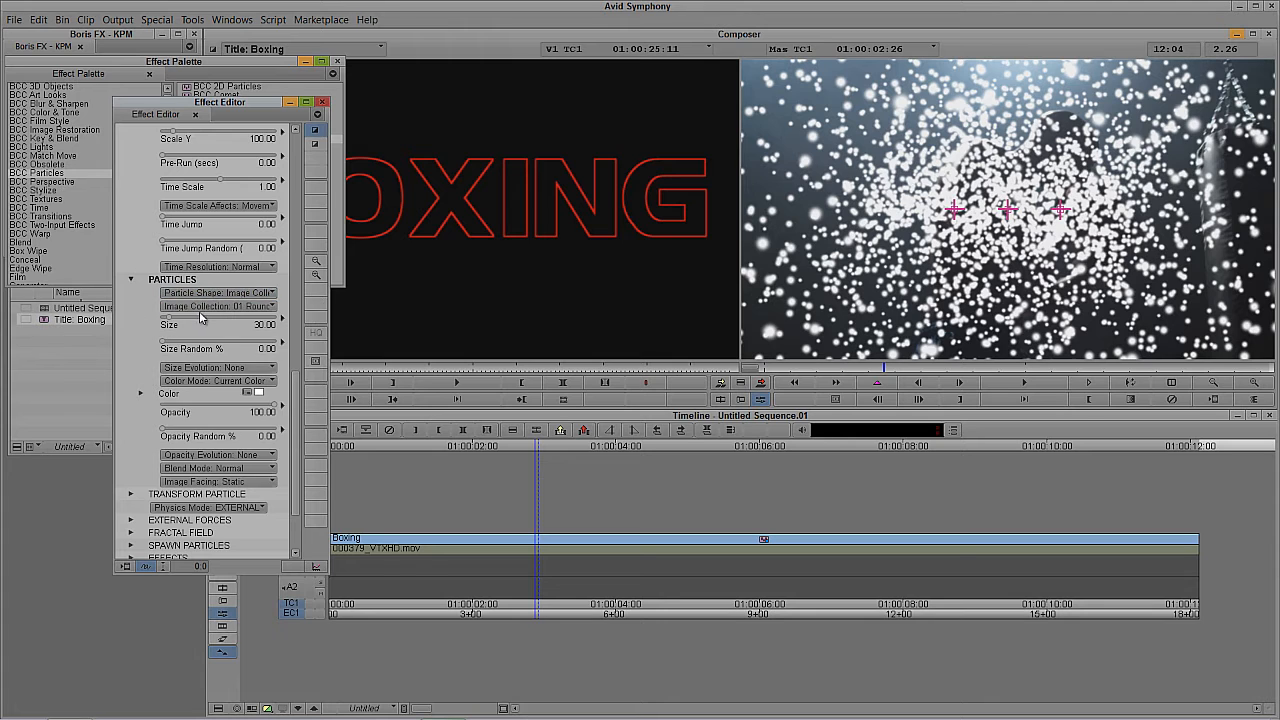
left_click(205, 316)
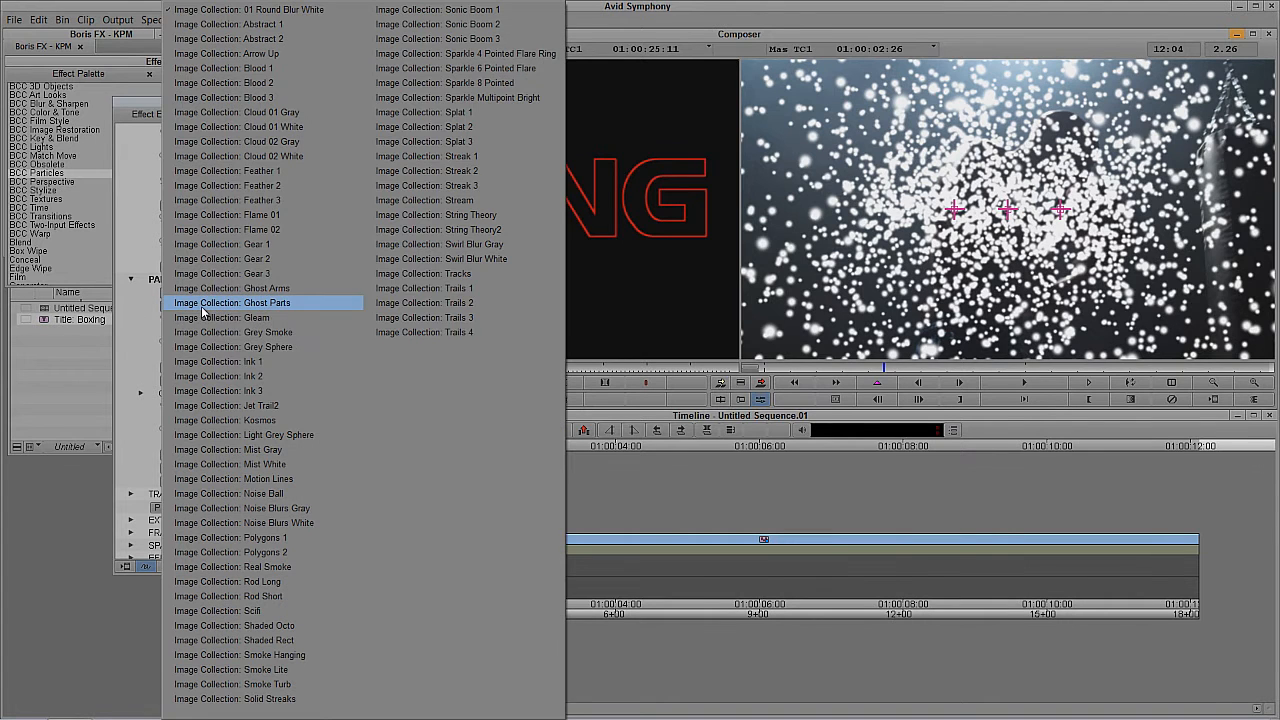
left_click(467, 55)
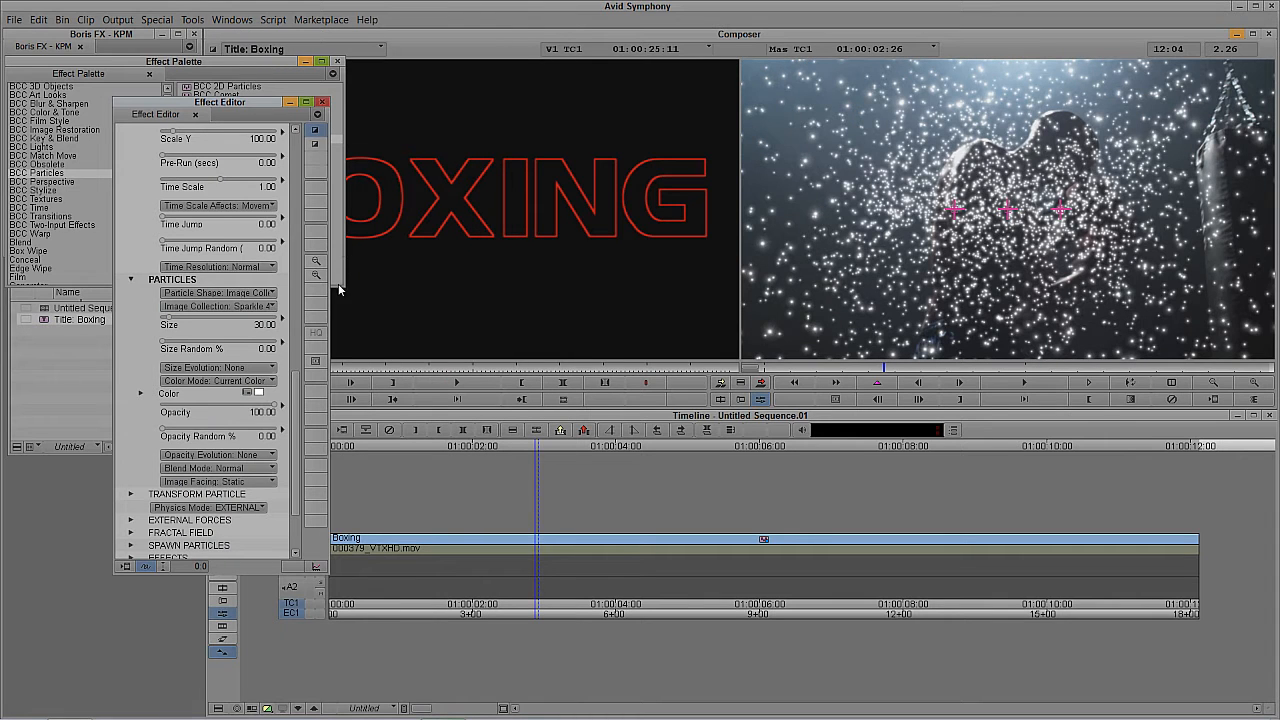
Set the particles' Size Random % and Opacity Random % to 100.
left_click(163, 344)
type("100")
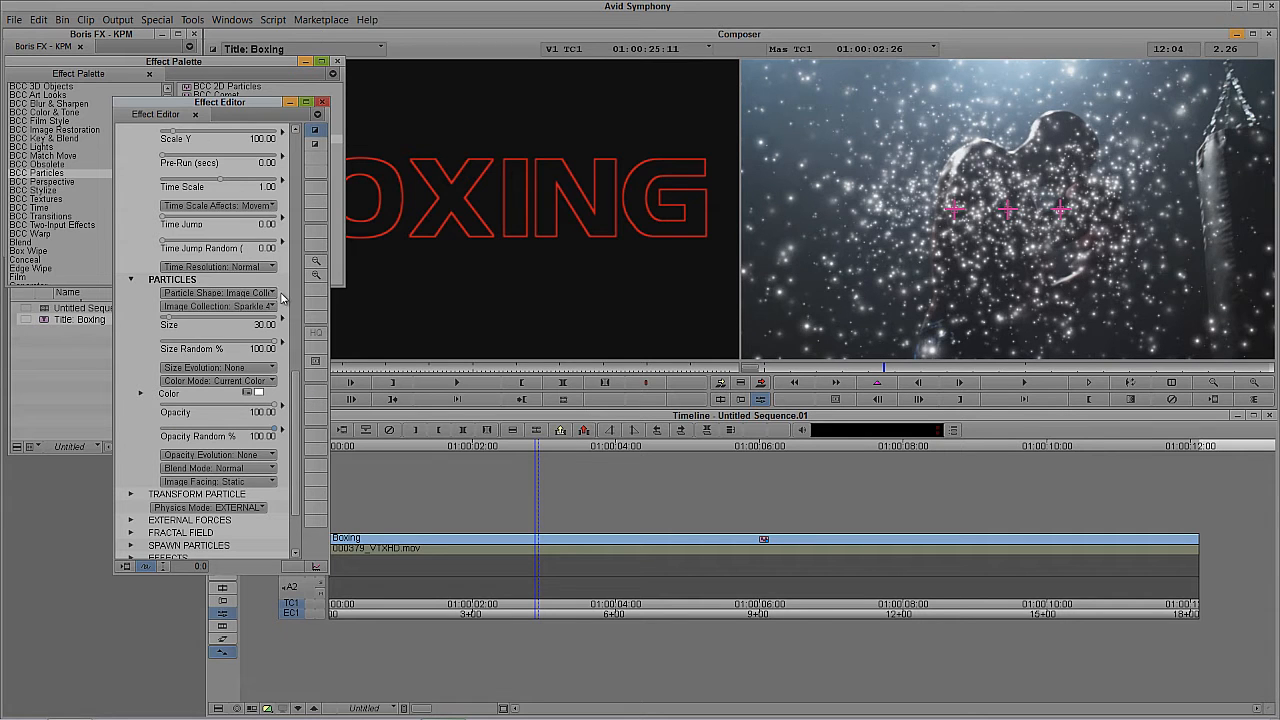
Set the emitter's Particle Speed to 2.
left_click_drag(297, 388, 306, 202)
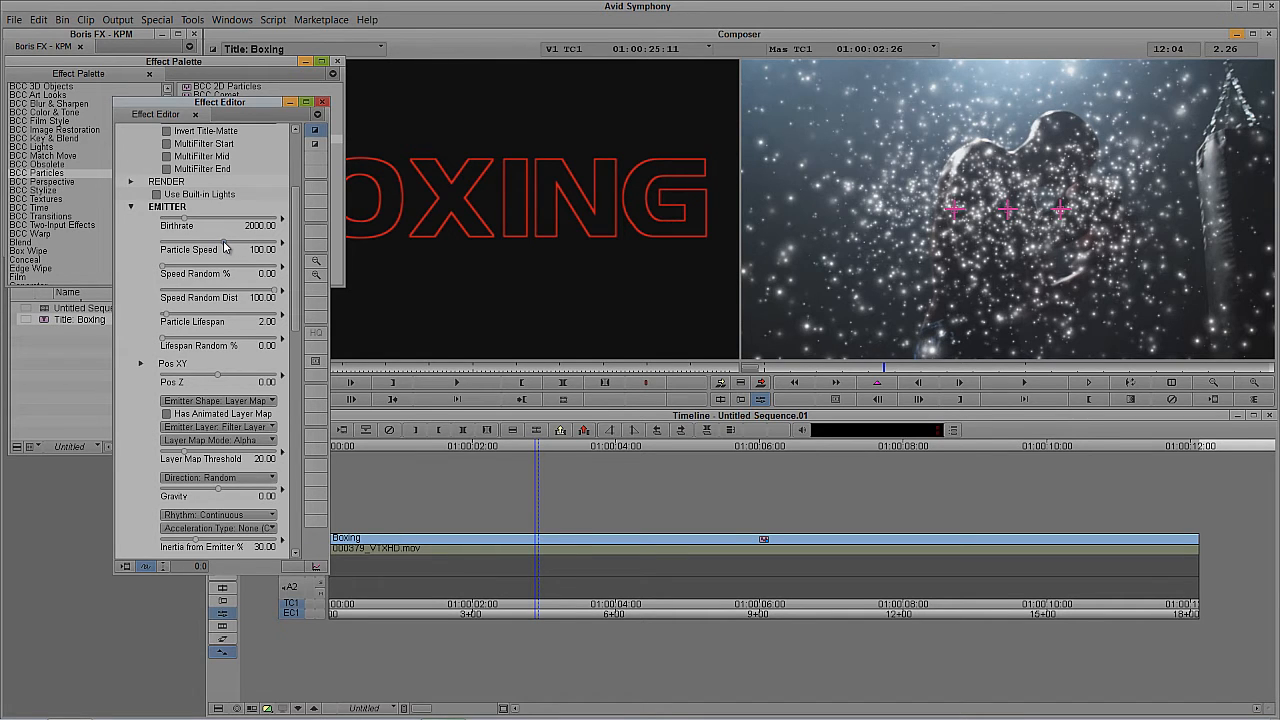
type("2")
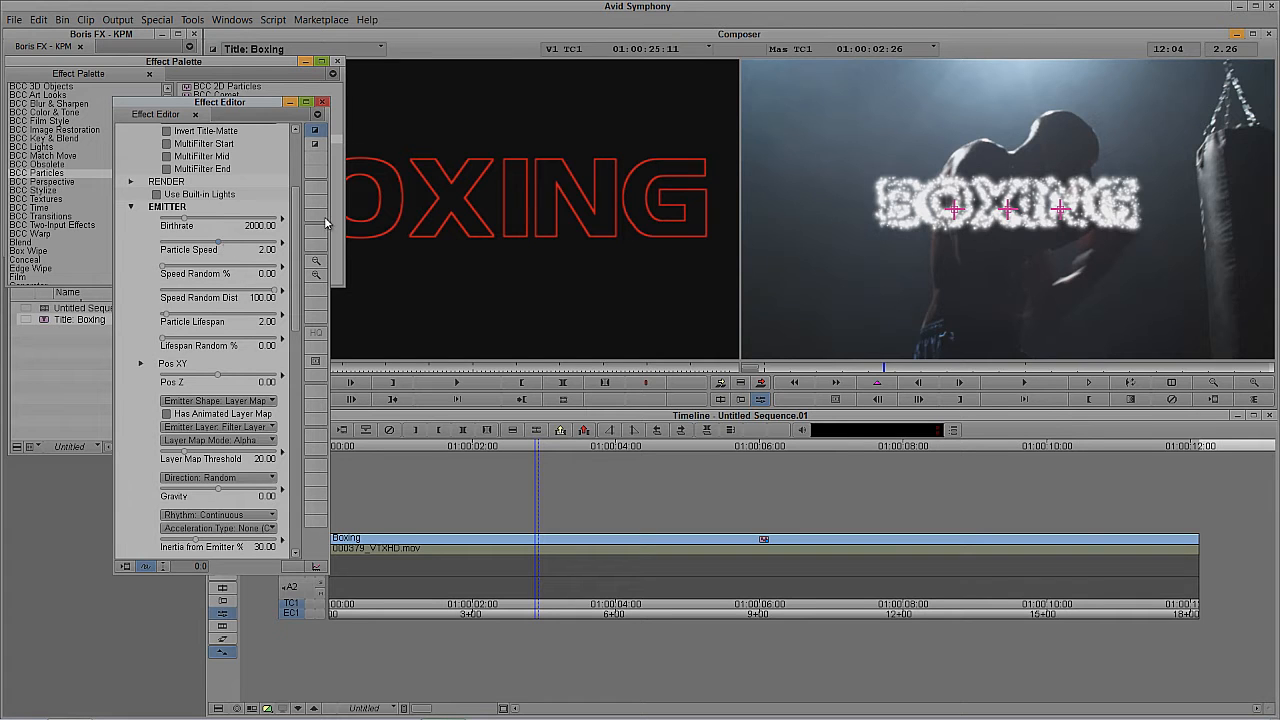
Set the emitter's Direction to Forward and its Acceleration Type to Explosive.
scroll(295, 247, "down", 1)
scroll(295, 247, "down", 5)
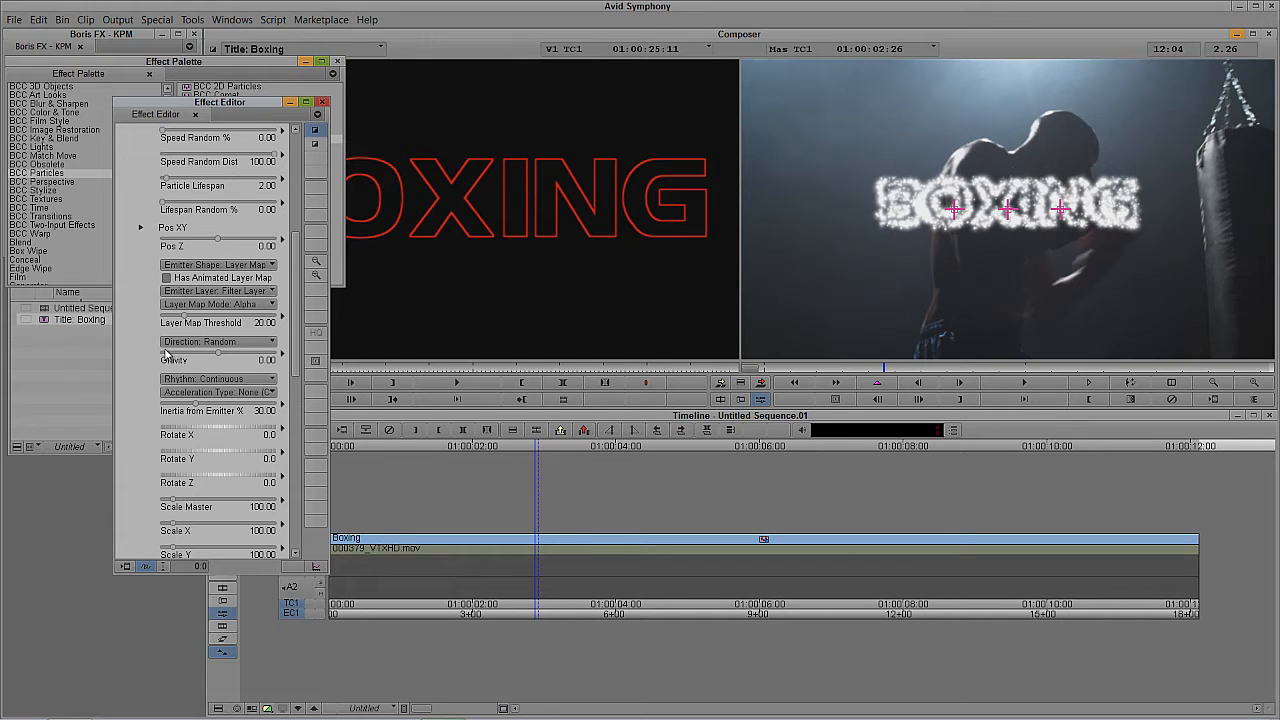
left_click(244, 343)
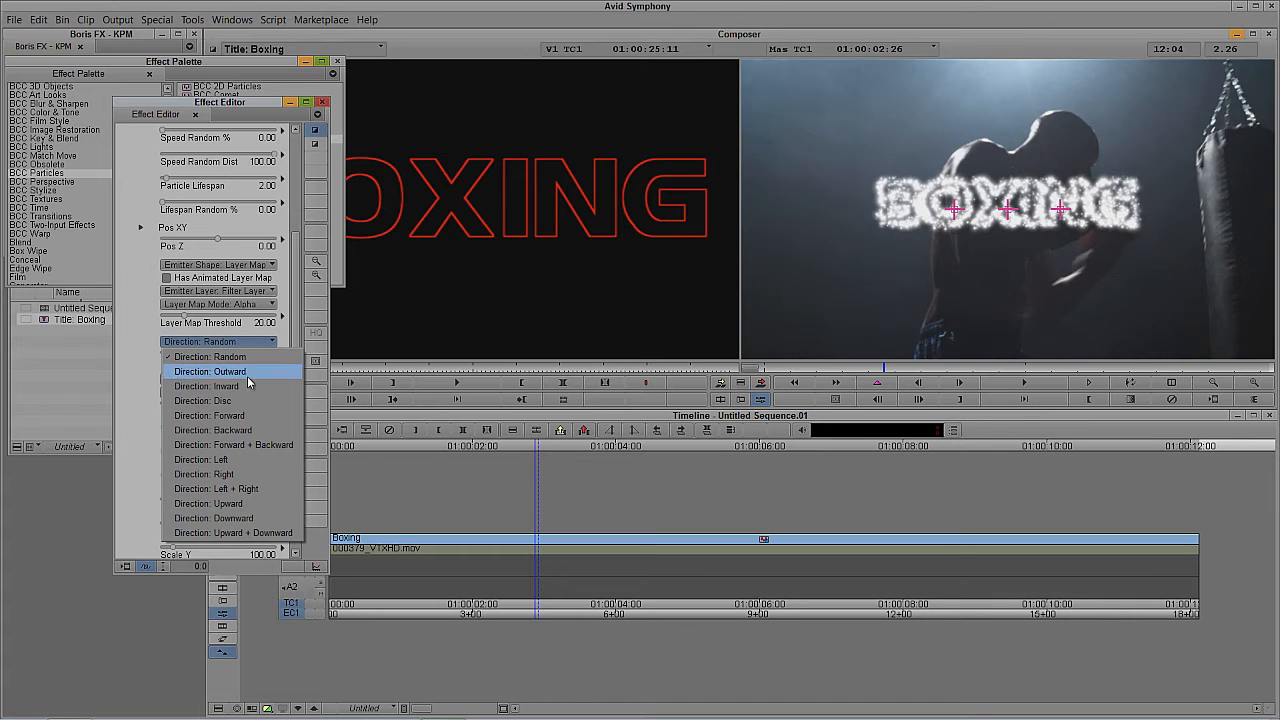
left_click(247, 416)
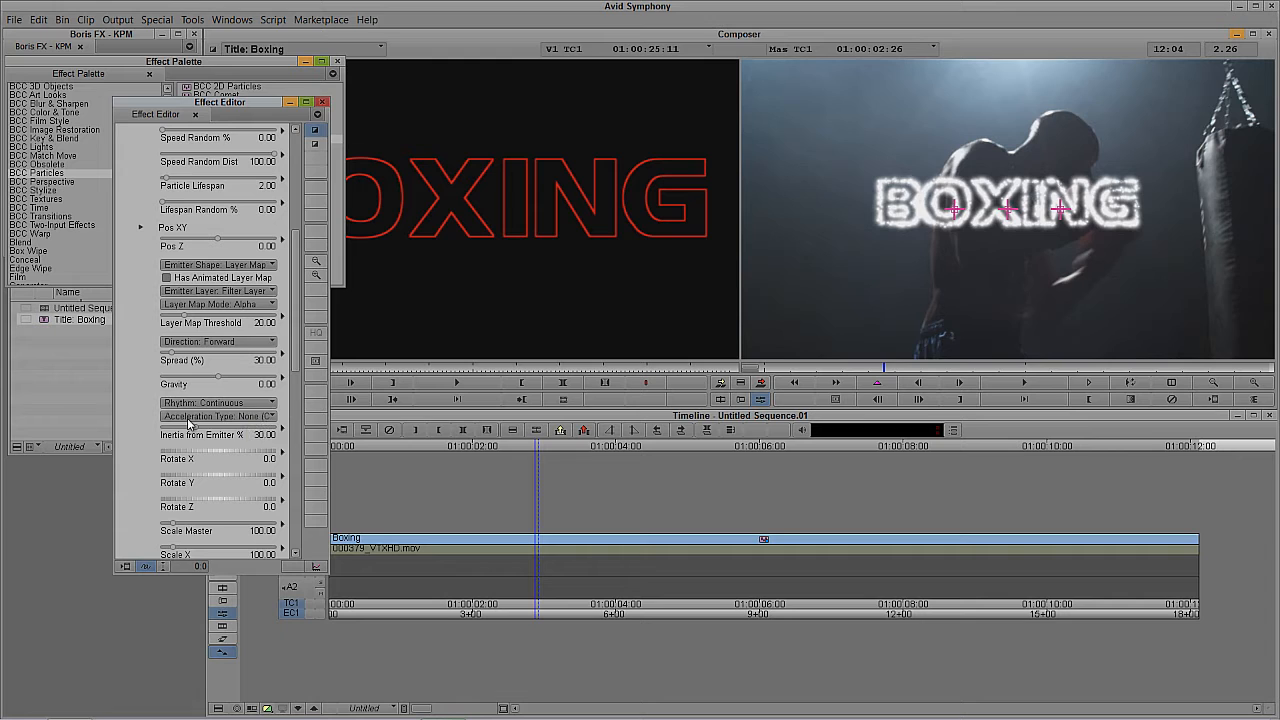
left_click(238, 416)
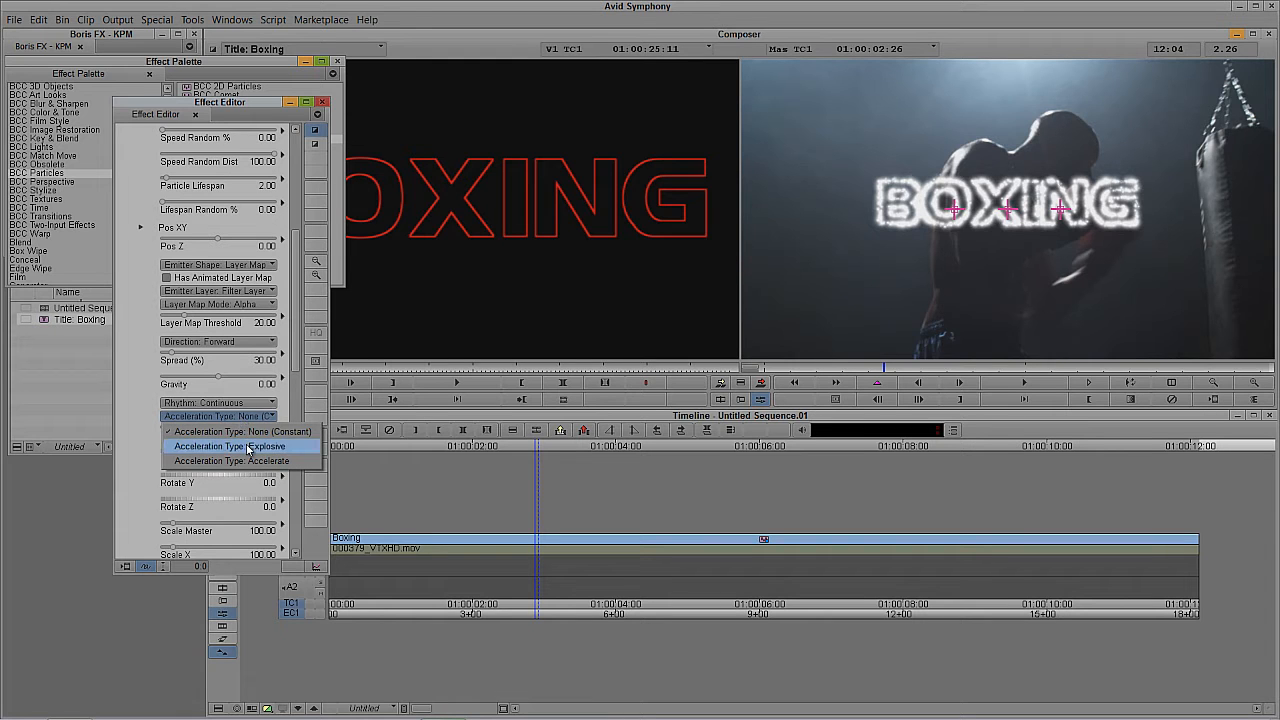
left_click(250, 446)
Show the safe-area grid over the preview and set the emitter's Scale Master to 150.
left_click_drag(297, 297, 304, 340)
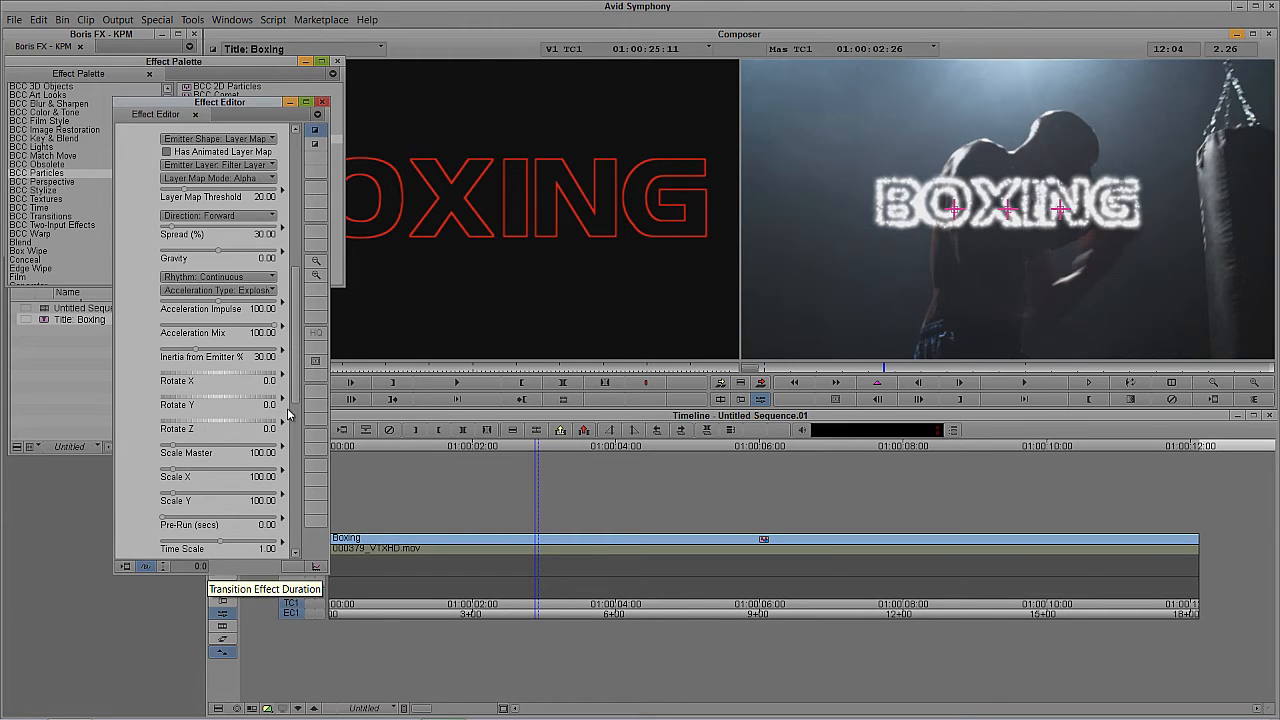
left_click(316, 362)
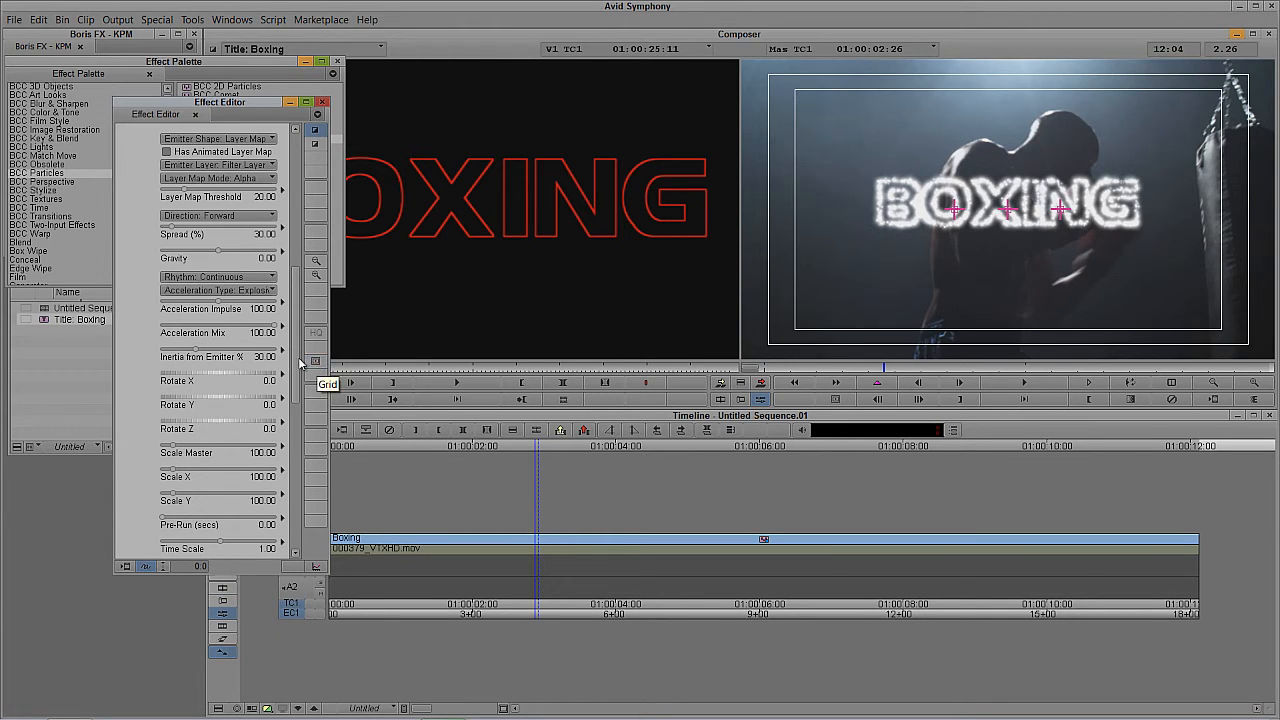
scroll(300, 368, "down", 3)
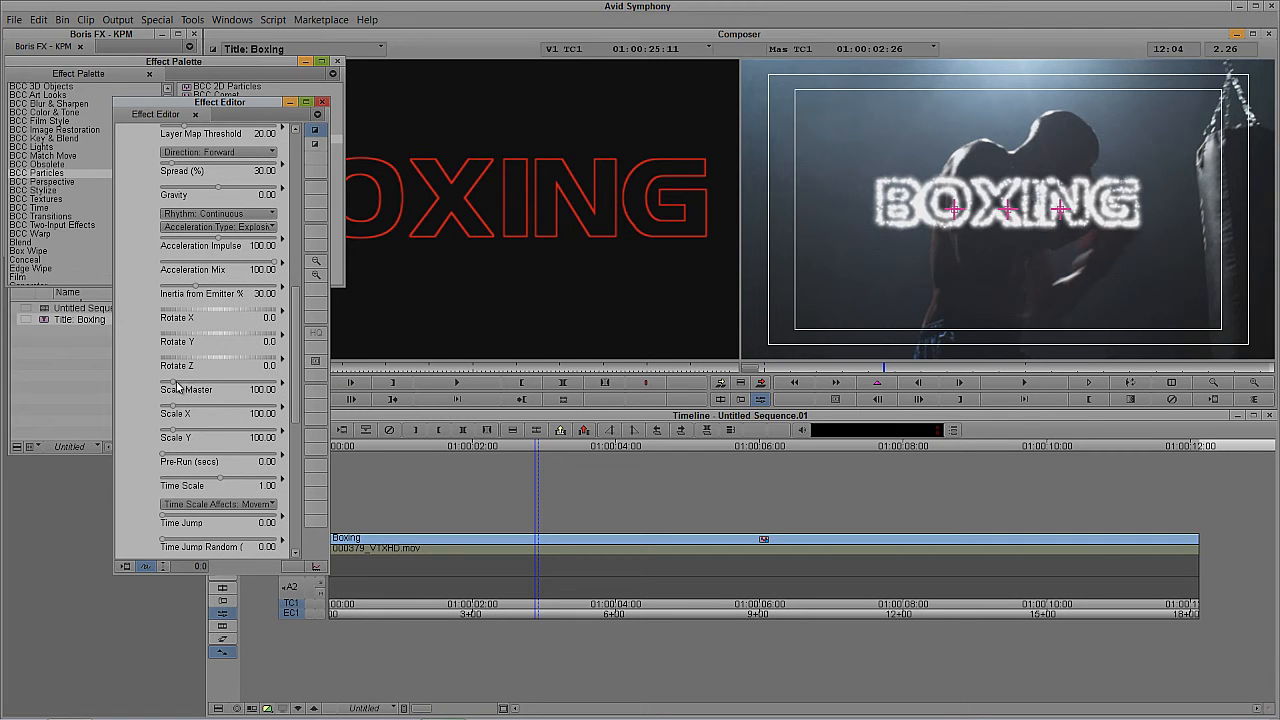
left_click_drag(173, 386, 177, 386)
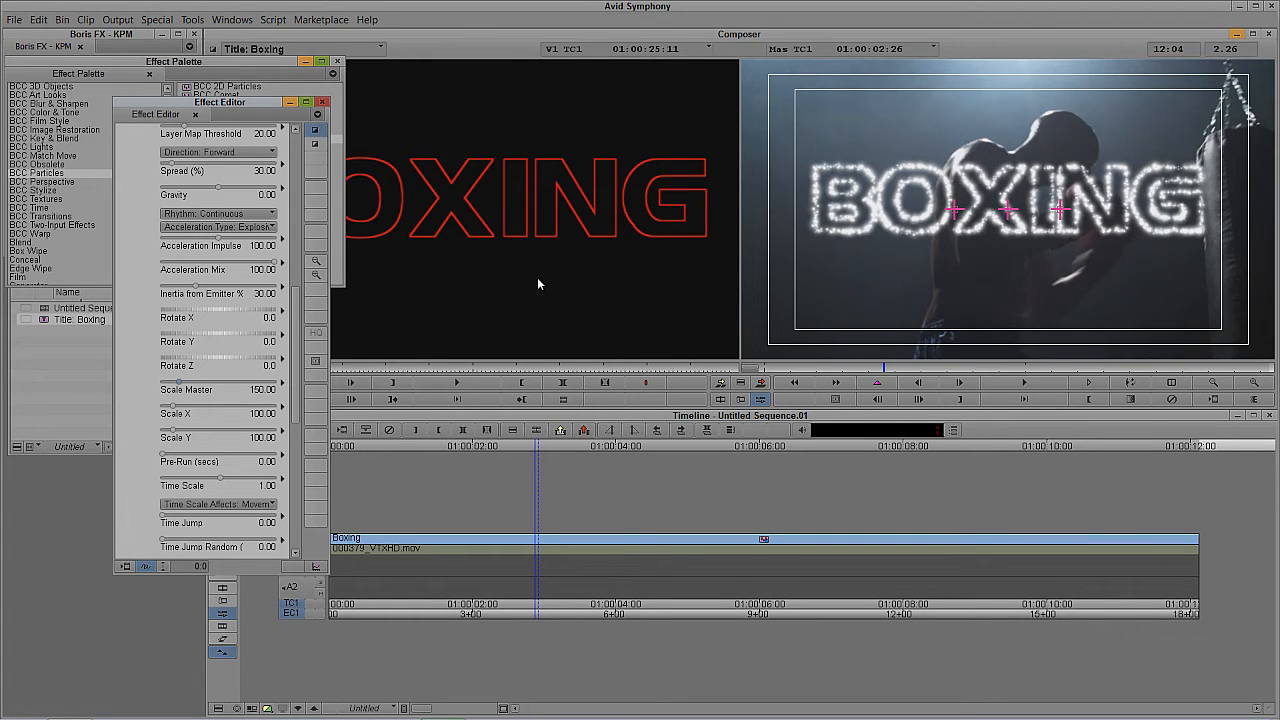
Change the particle color to light blue and set the particles' Blend Mode to Add.
left_click_drag(297, 313, 313, 413)
left_click(249, 371)
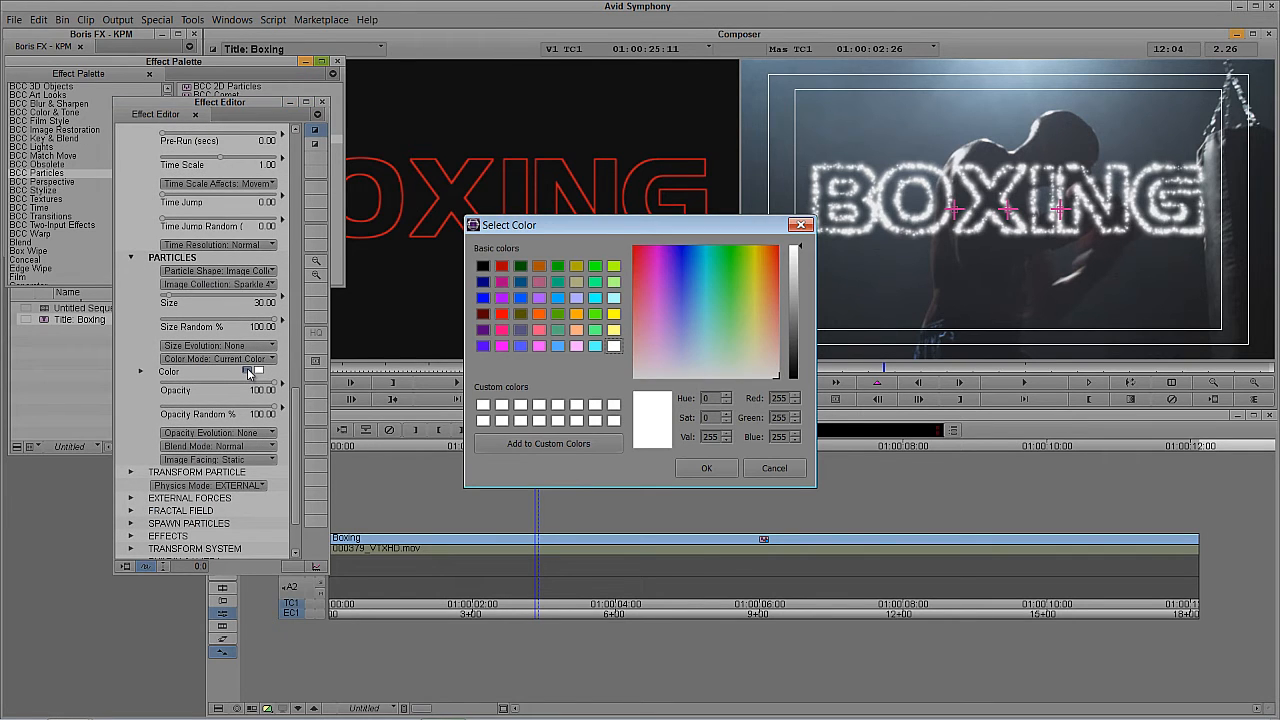
left_click(558, 346)
left_click(708, 468)
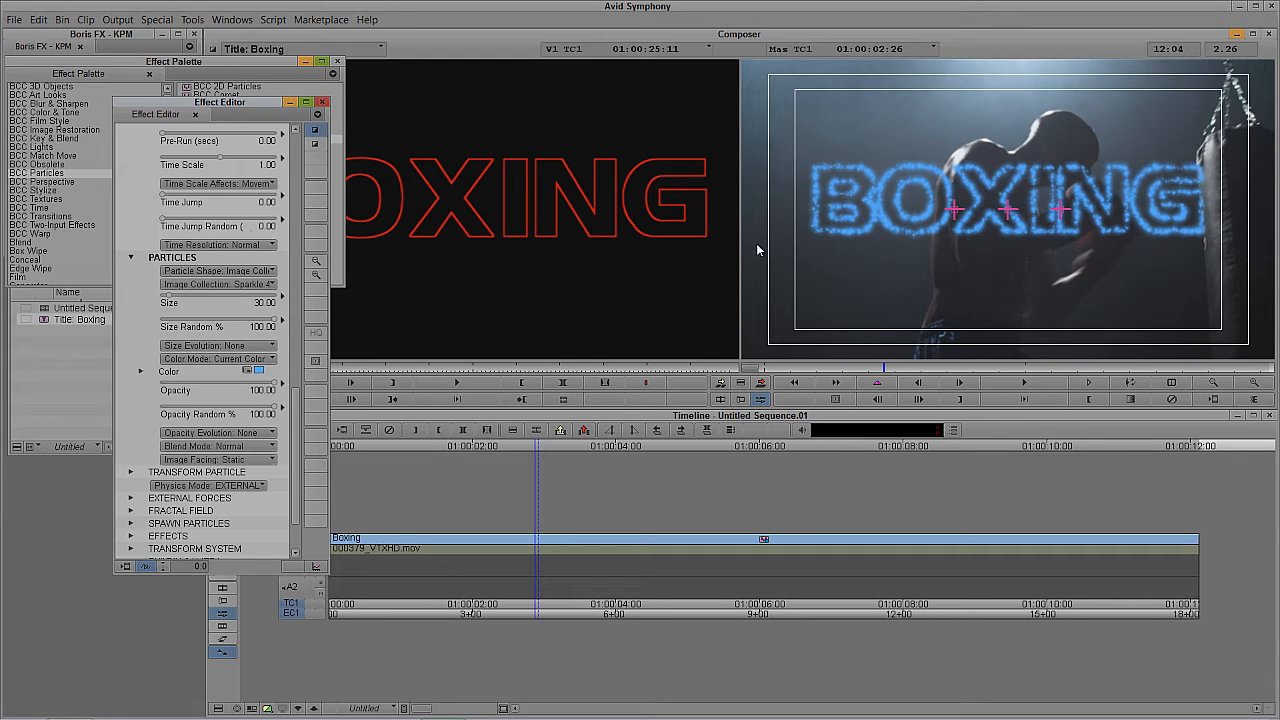
left_click(250, 447)
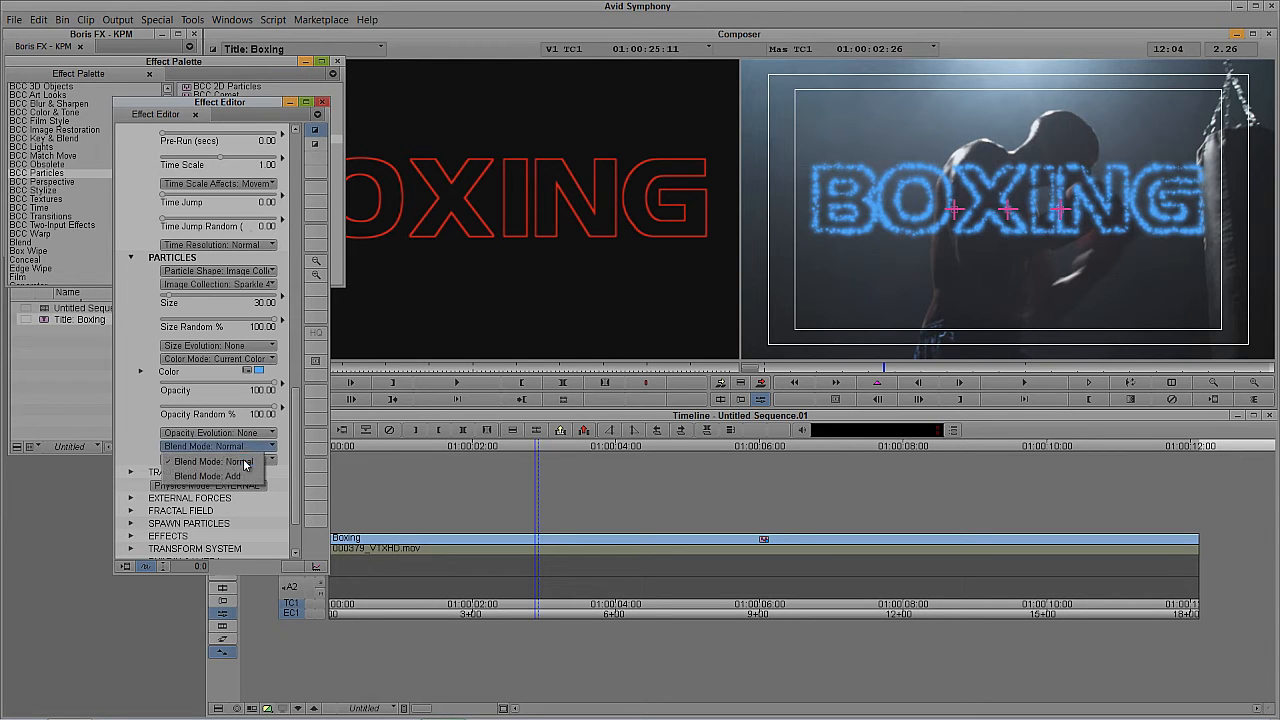
left_click(243, 477)
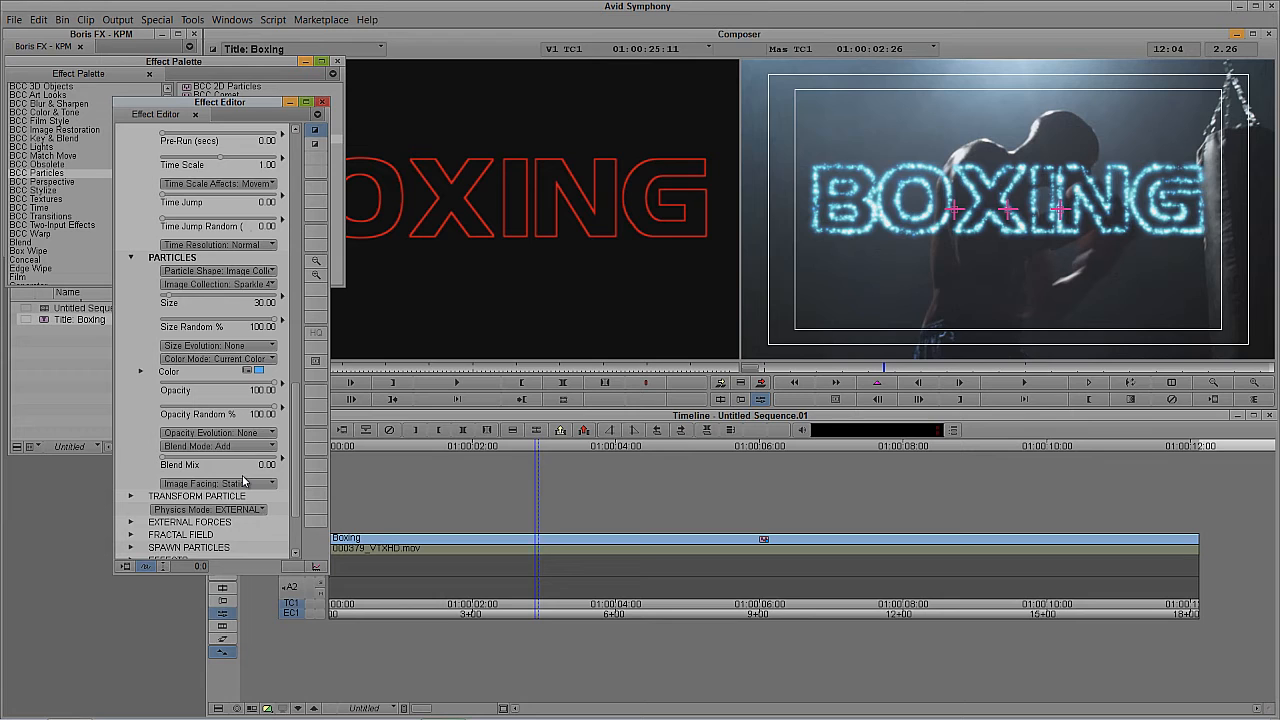
Preview the particle title by stepping frame by frame from the start, and check two frames further into the sequence.
left_click_drag(918, 367, 757, 372)
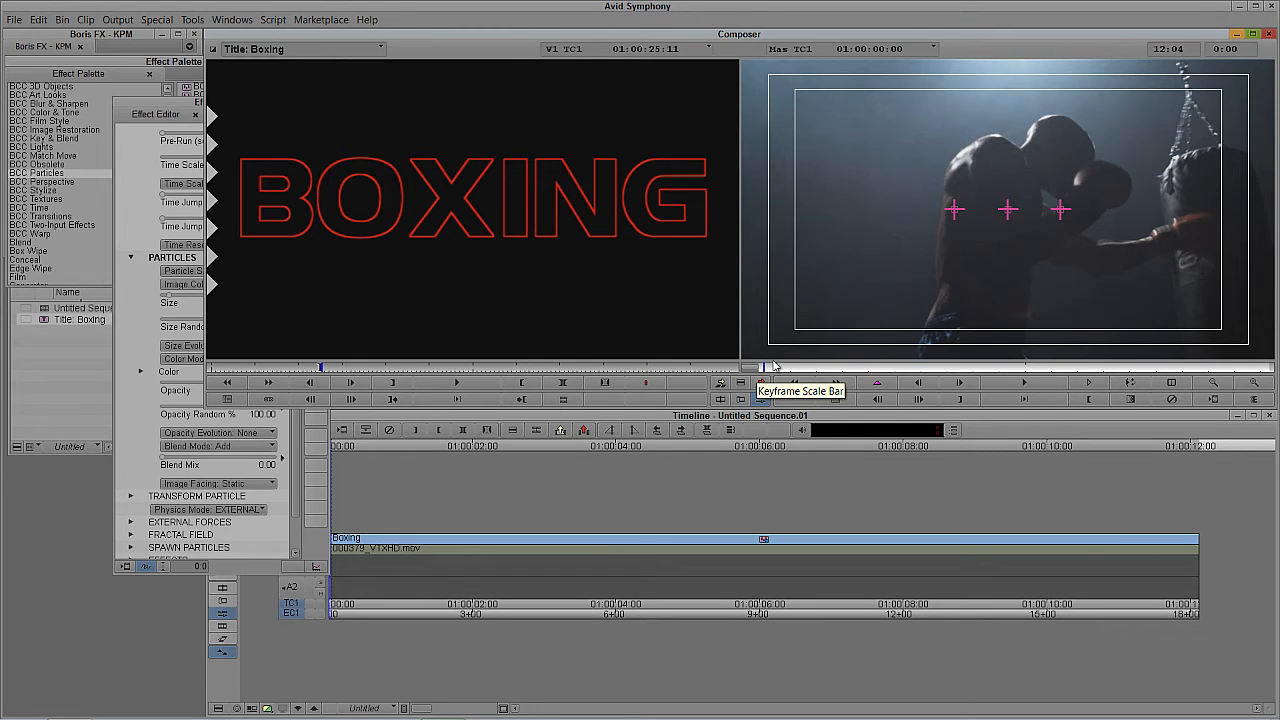
left_click(960, 383)
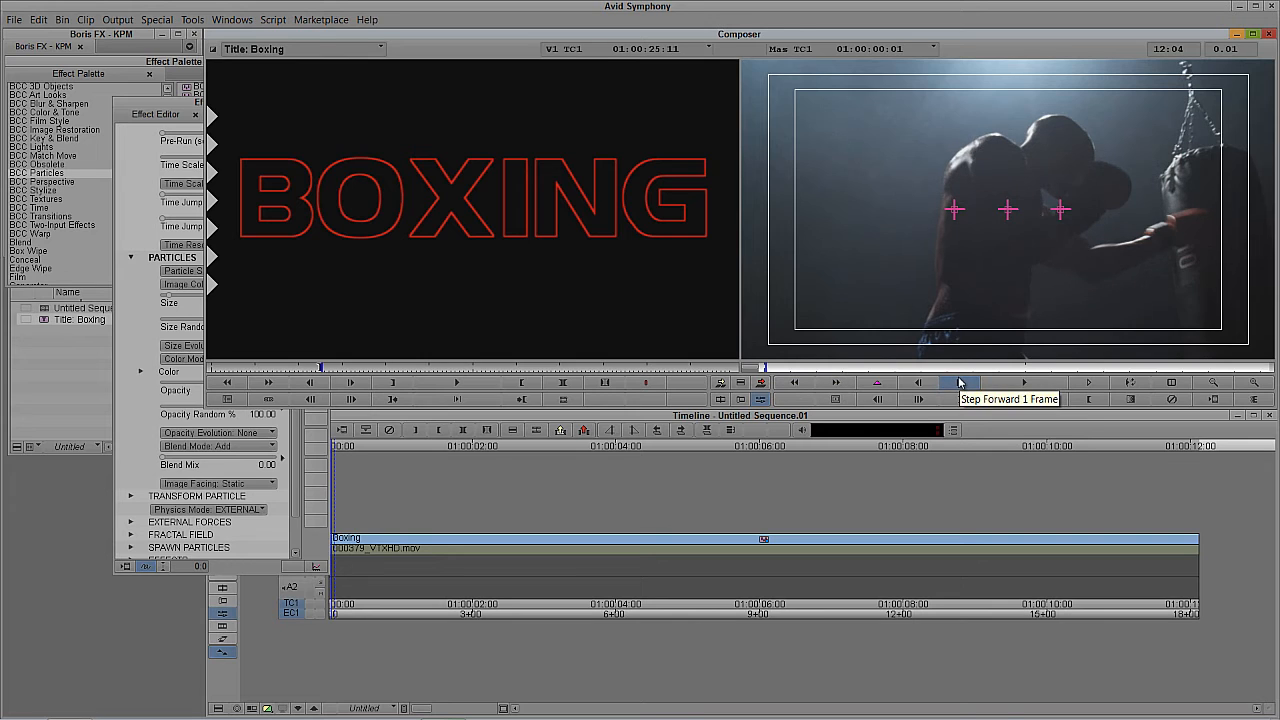
left_click(960, 383)
left_click(960, 383)
left_click(960, 383)
left_click(960, 383)
left_click(960, 383)
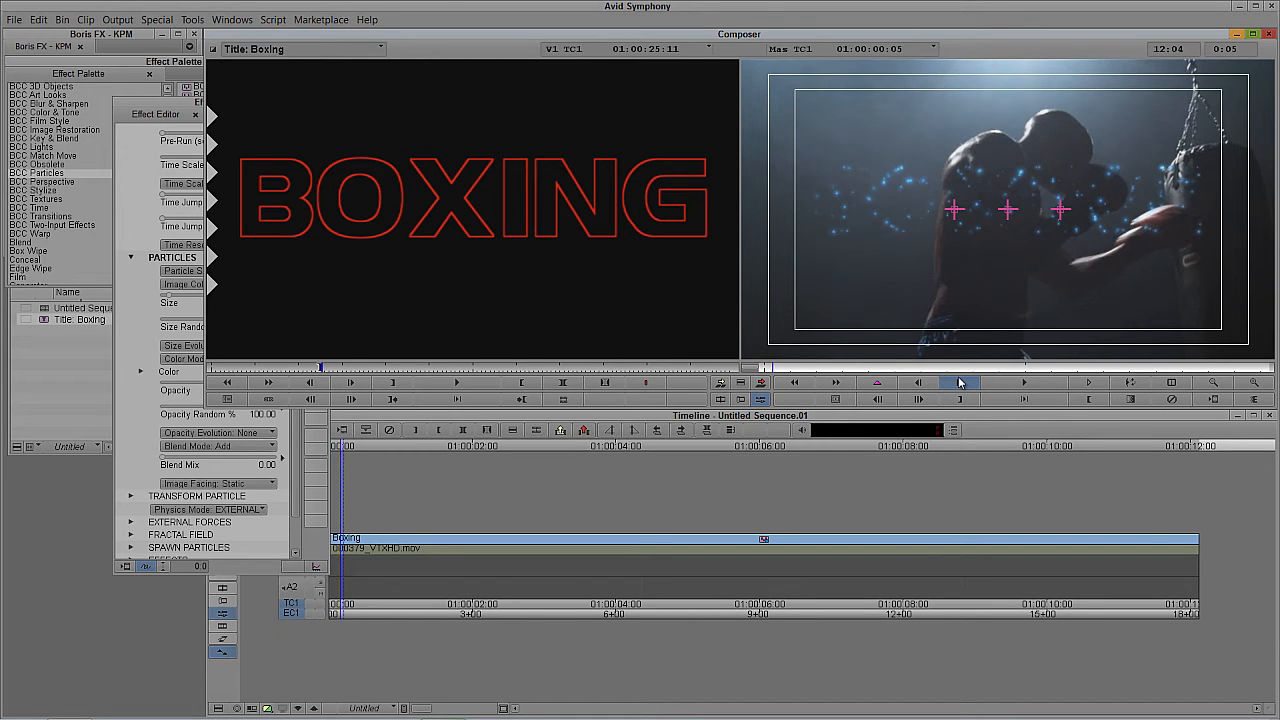
left_click(960, 383)
left_click(960, 383)
left_click(960, 383)
left_click(960, 383)
left_click(960, 383)
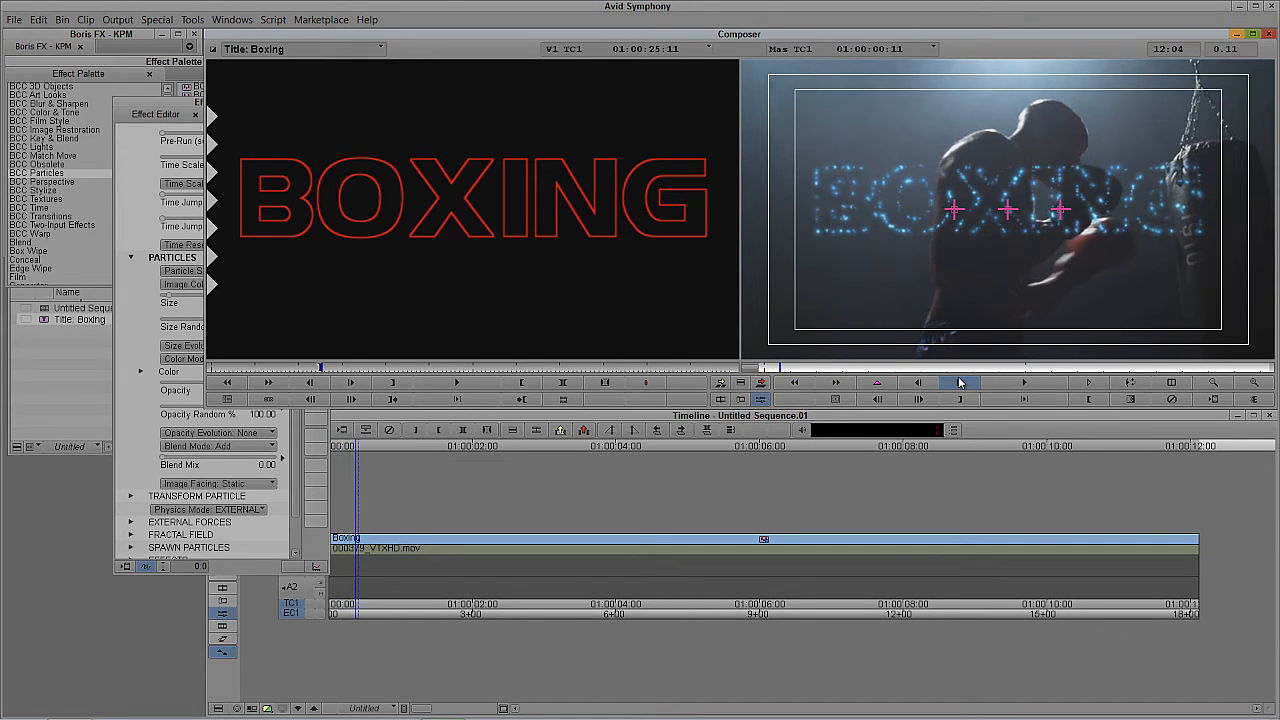
left_click(960, 383)
left_click(960, 383)
left_click(960, 383)
left_click(960, 383)
left_click(960, 383)
left_click(960, 383)
left_click(960, 383)
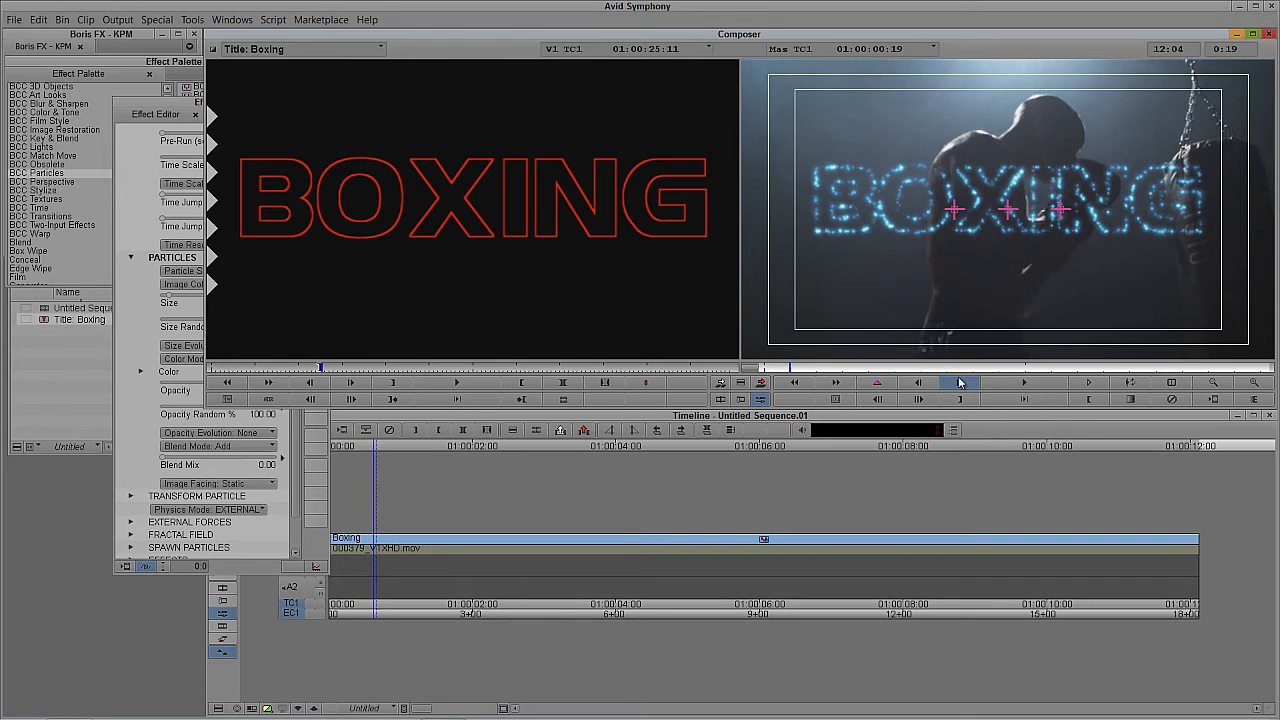
left_click(960, 383)
left_click(953, 369)
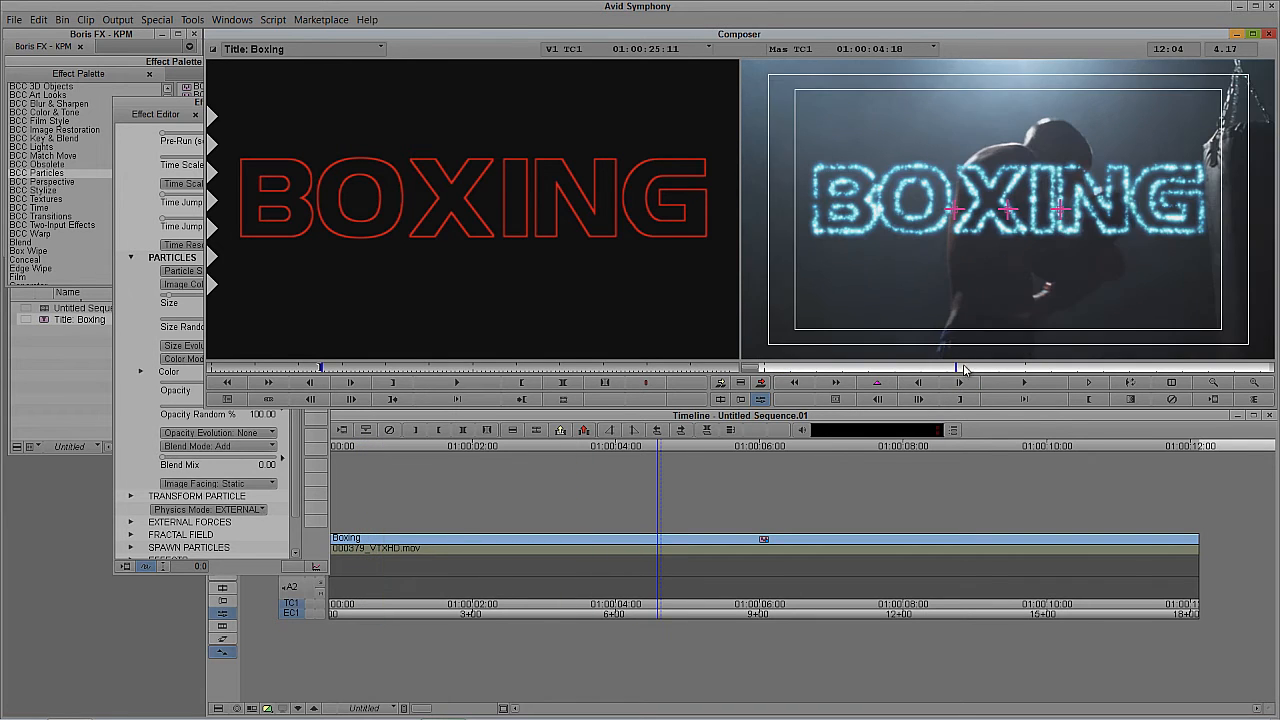
left_click(1008, 369)
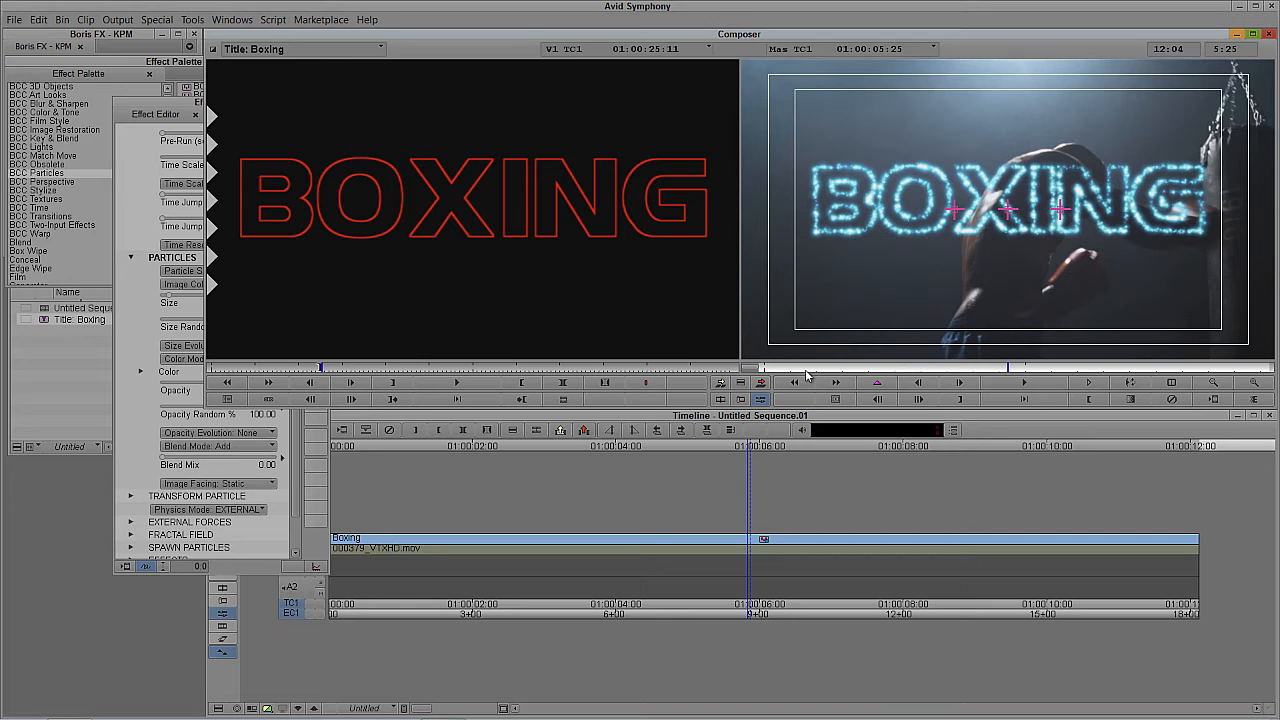
Add a Scale Master keyframe at the first frame of the effect.
left_click(755, 369)
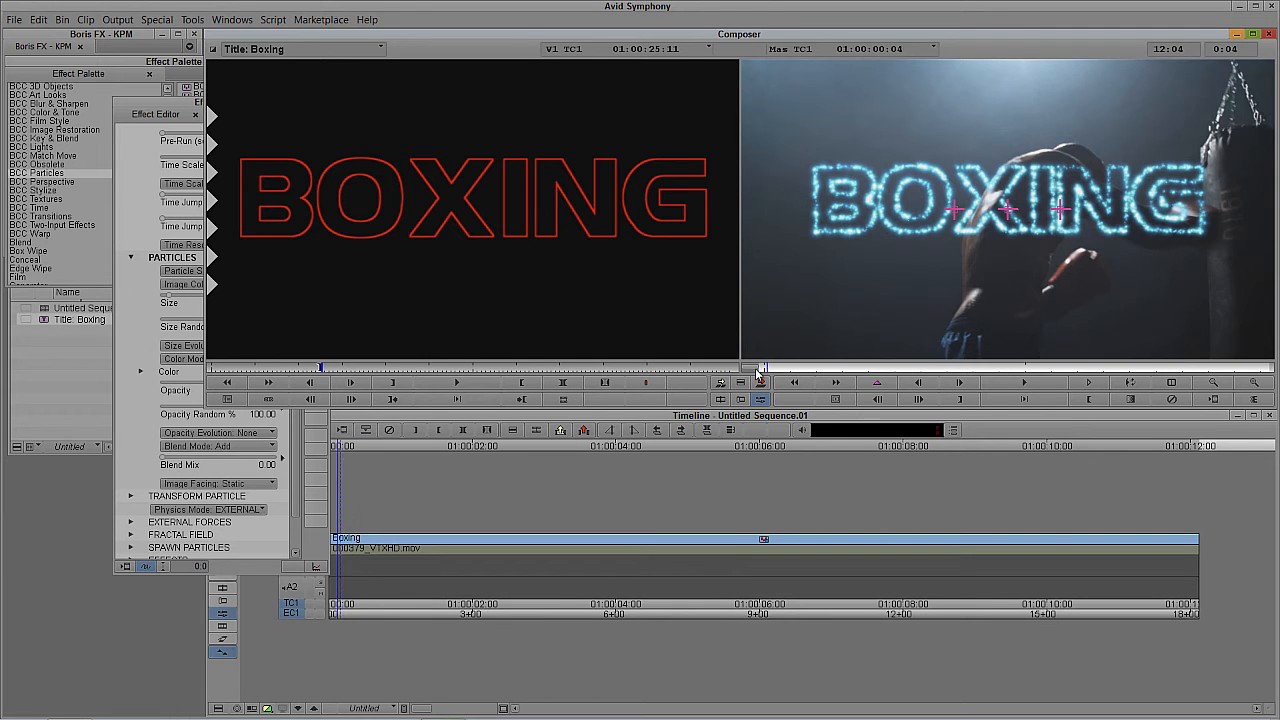
left_click(175, 105)
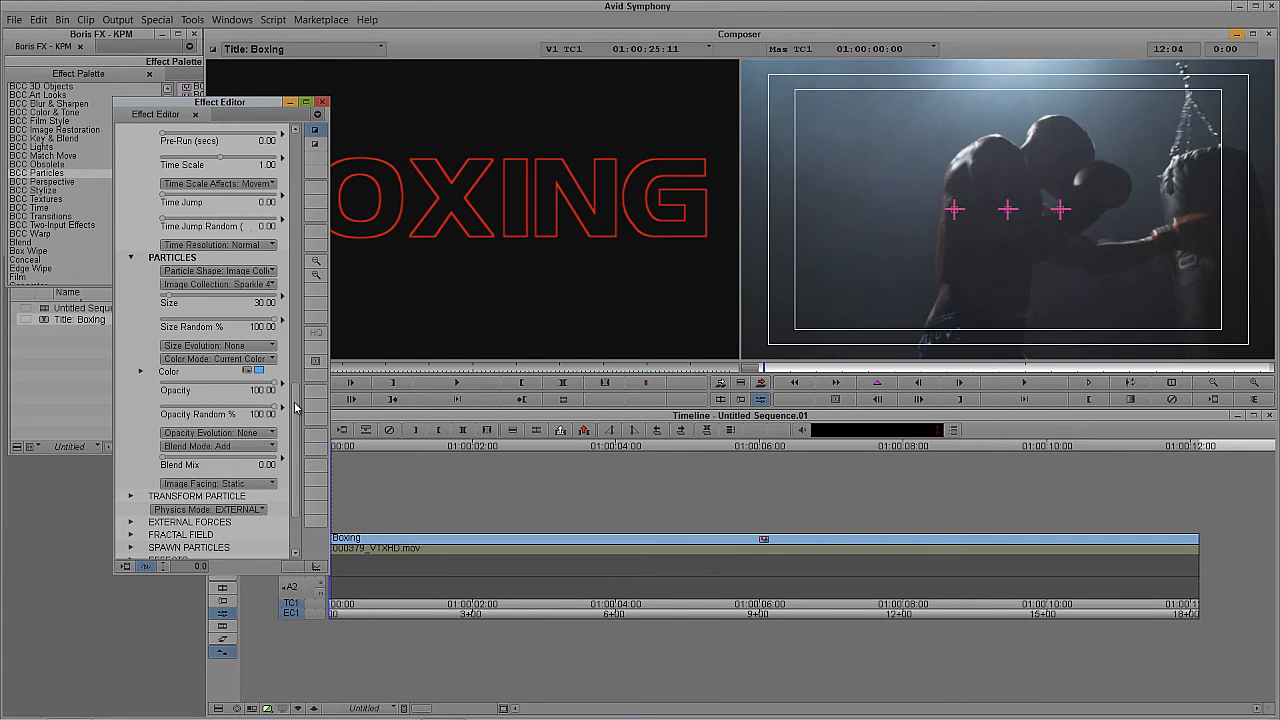
scroll(295, 407, "up", 10)
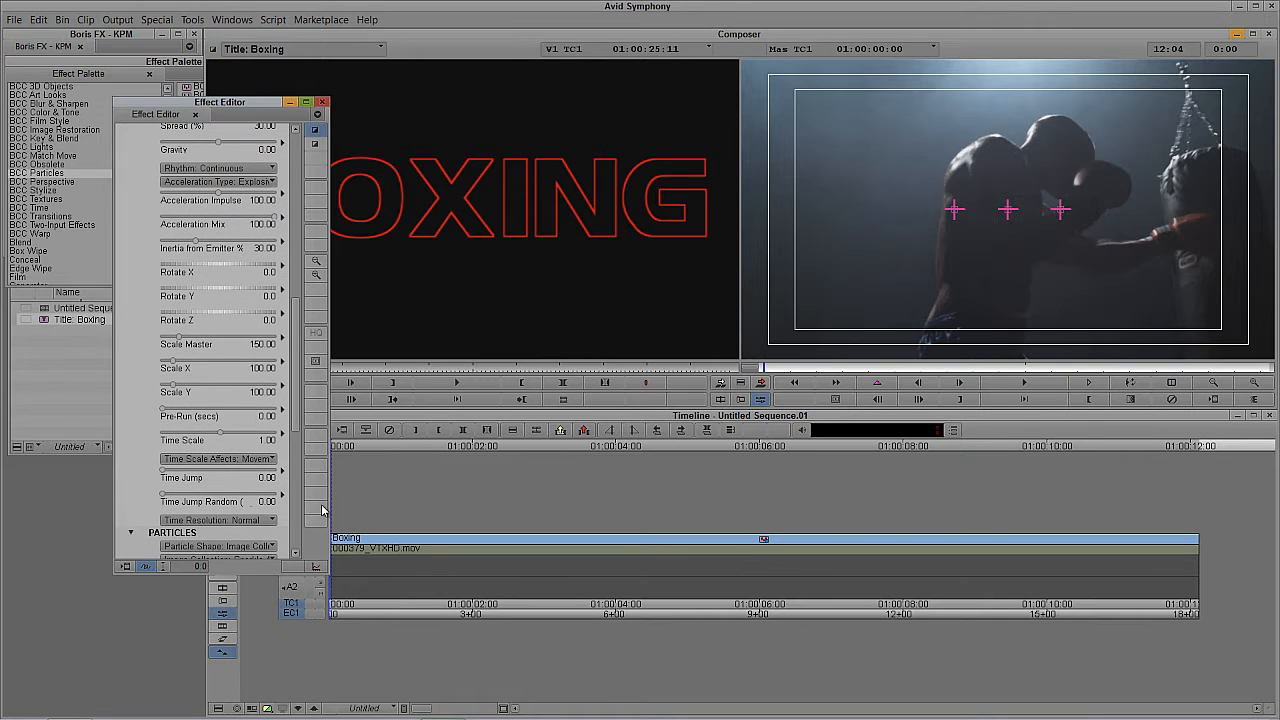
left_click(316, 566)
left_click_drag(338, 102, 286, 64)
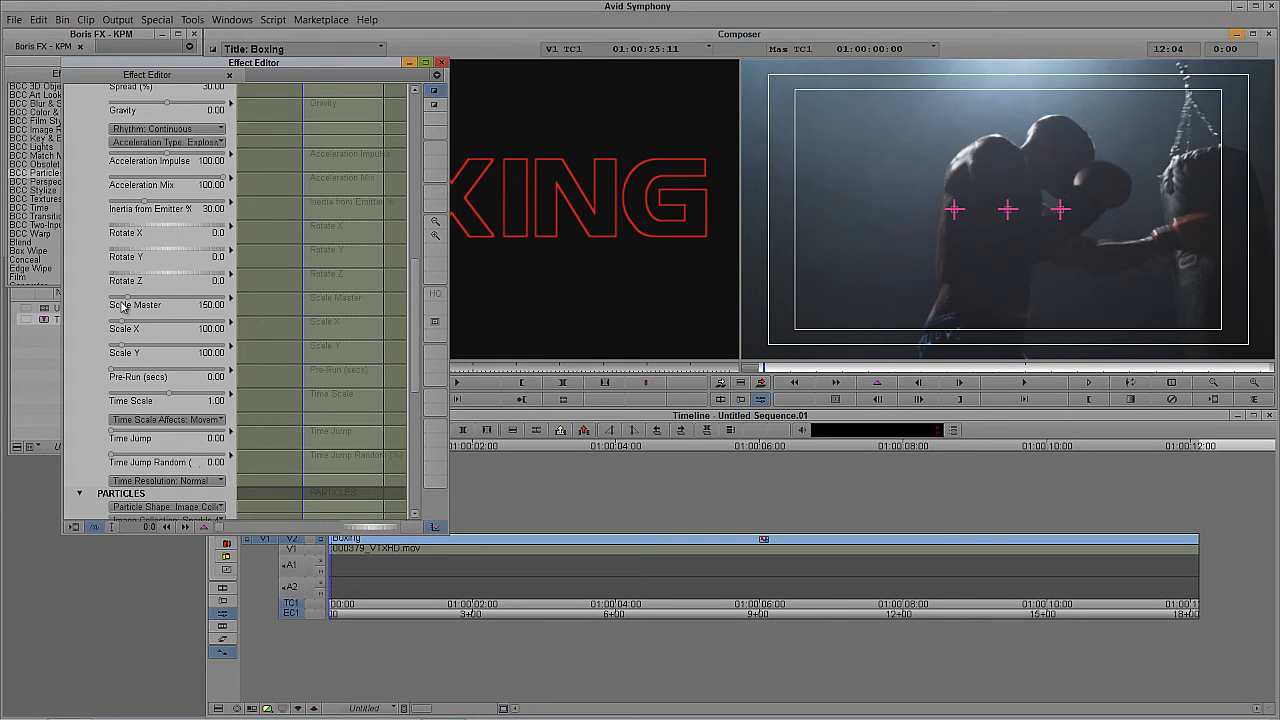
right_click(318, 300)
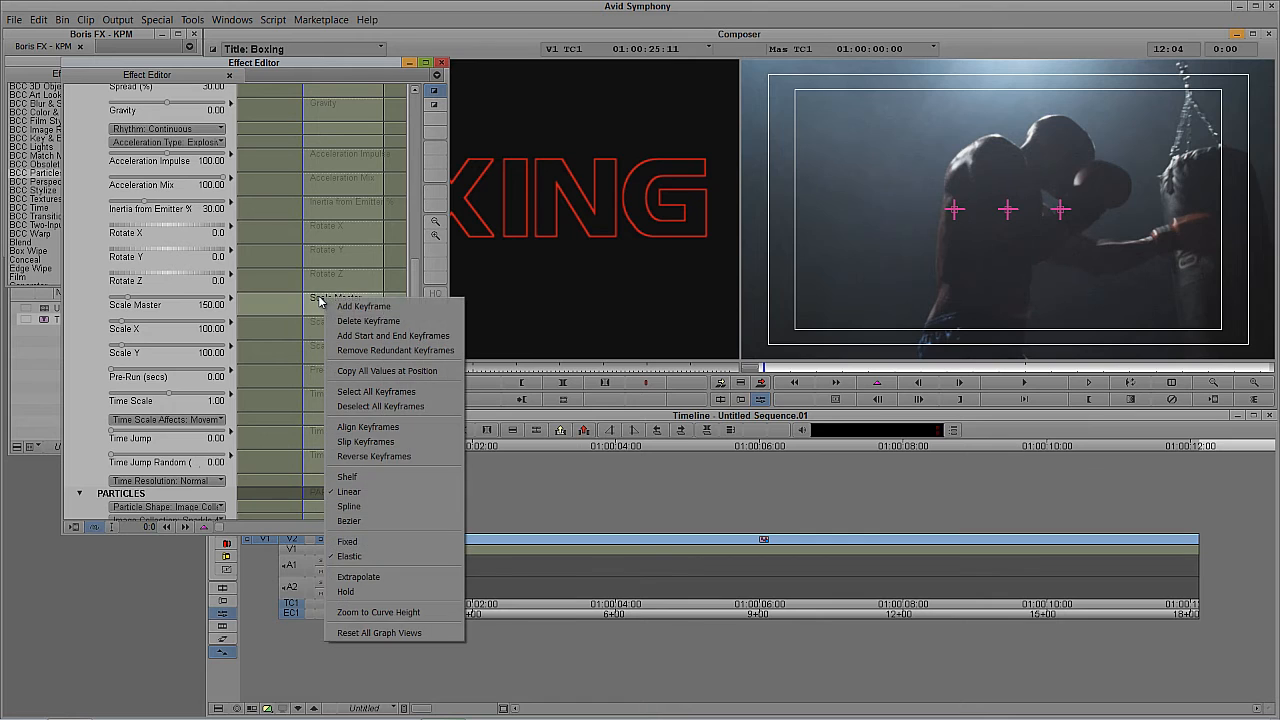
left_click(338, 306)
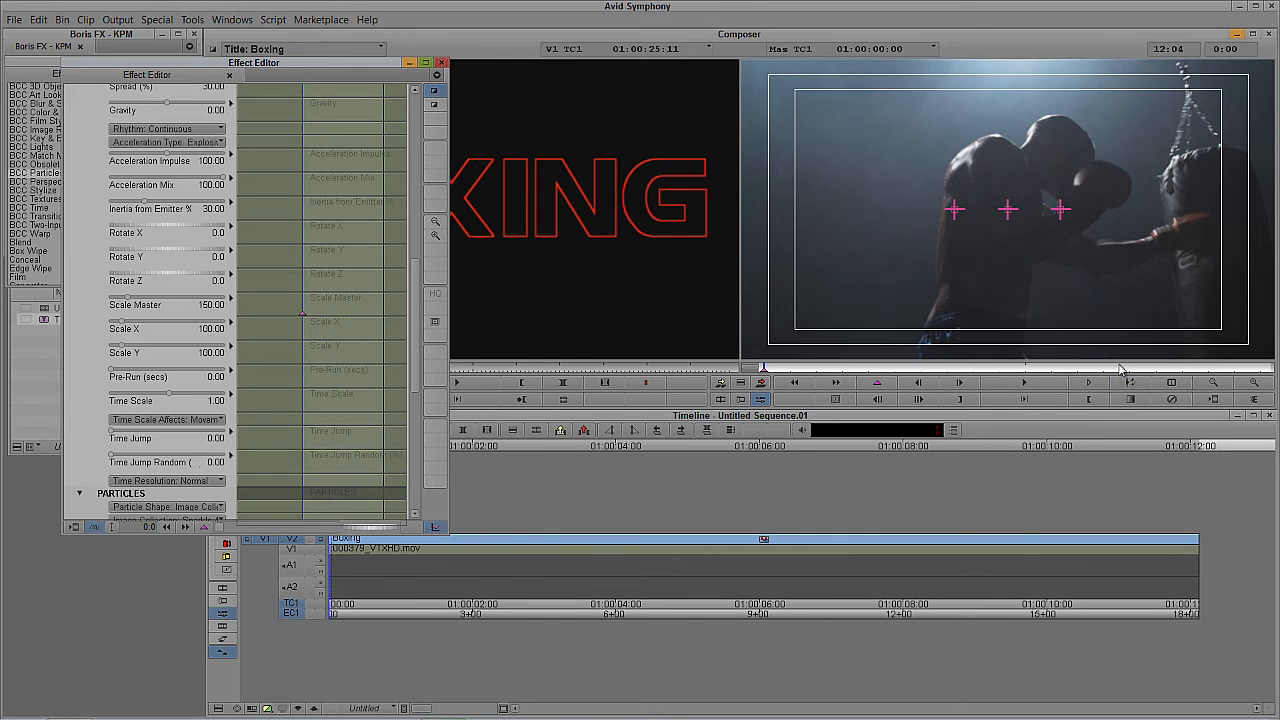
Add a Scale Master keyframe with the value 165 at the end of the effect and scrub through the animation.
left_click_drag(1120, 368, 1270, 368)
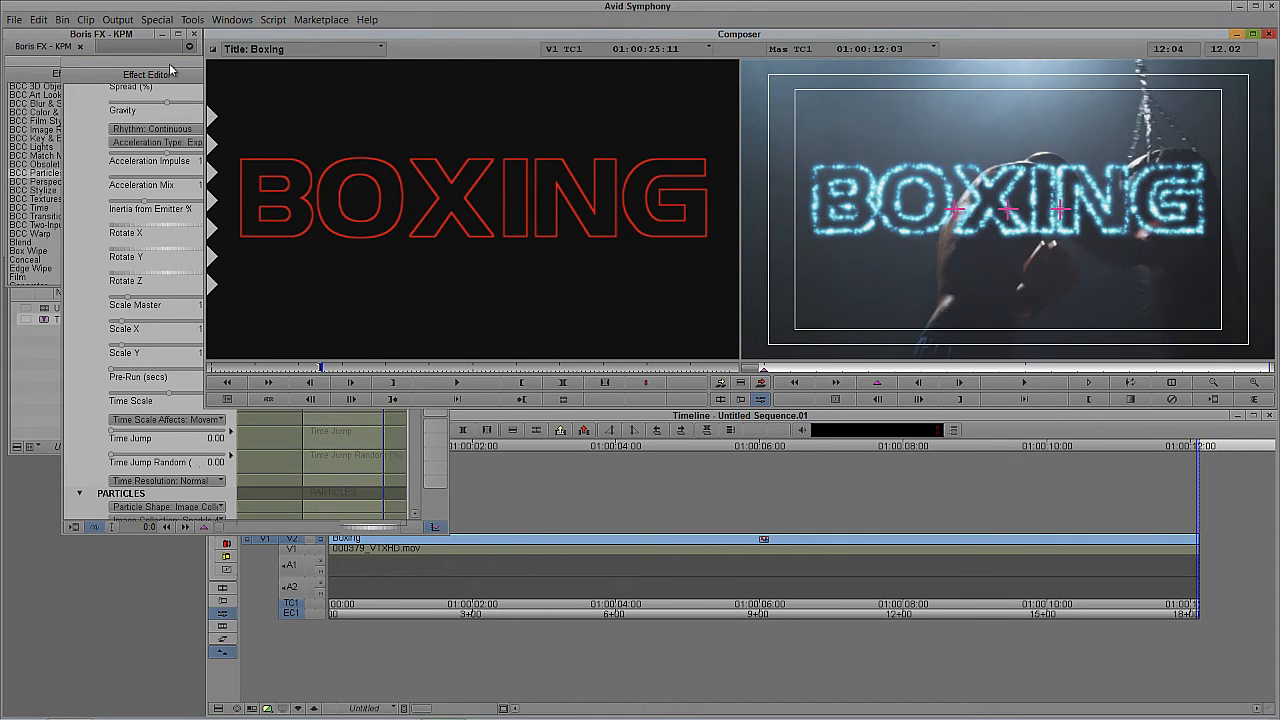
left_click(184, 110)
right_click(356, 312)
left_click(396, 314)
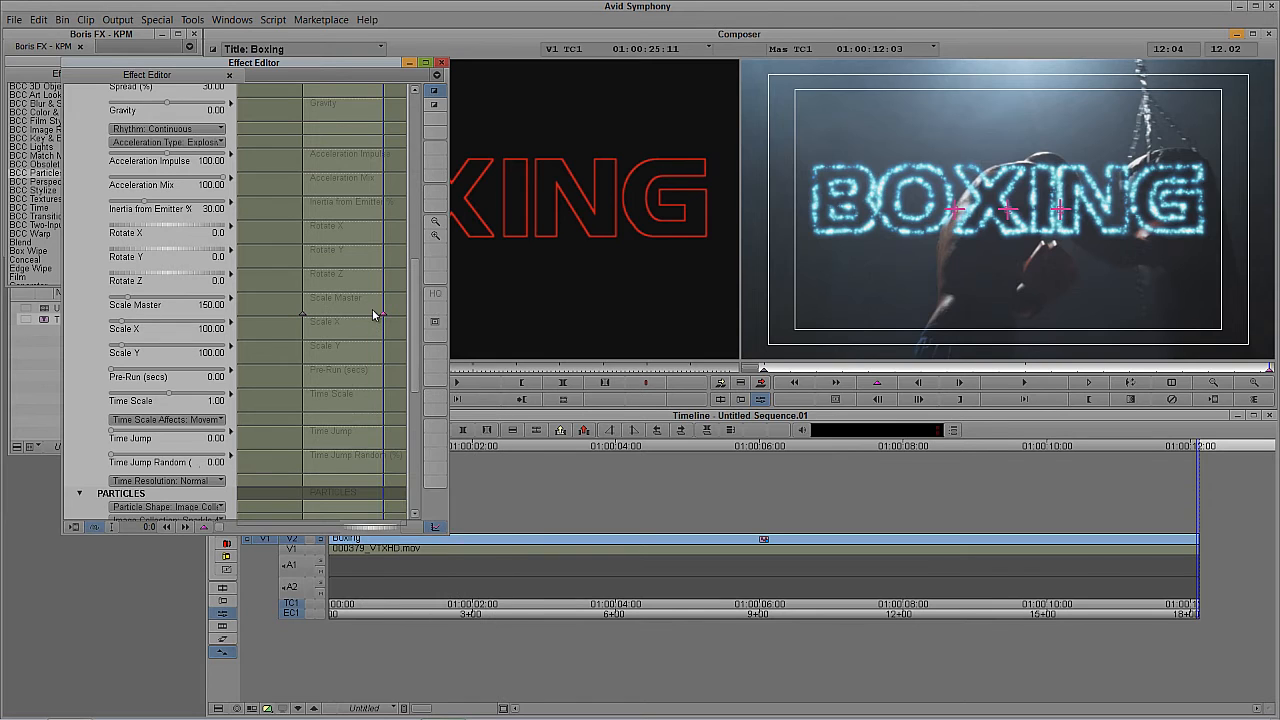
left_click(128, 299)
type("16")
left_click(898, 369)
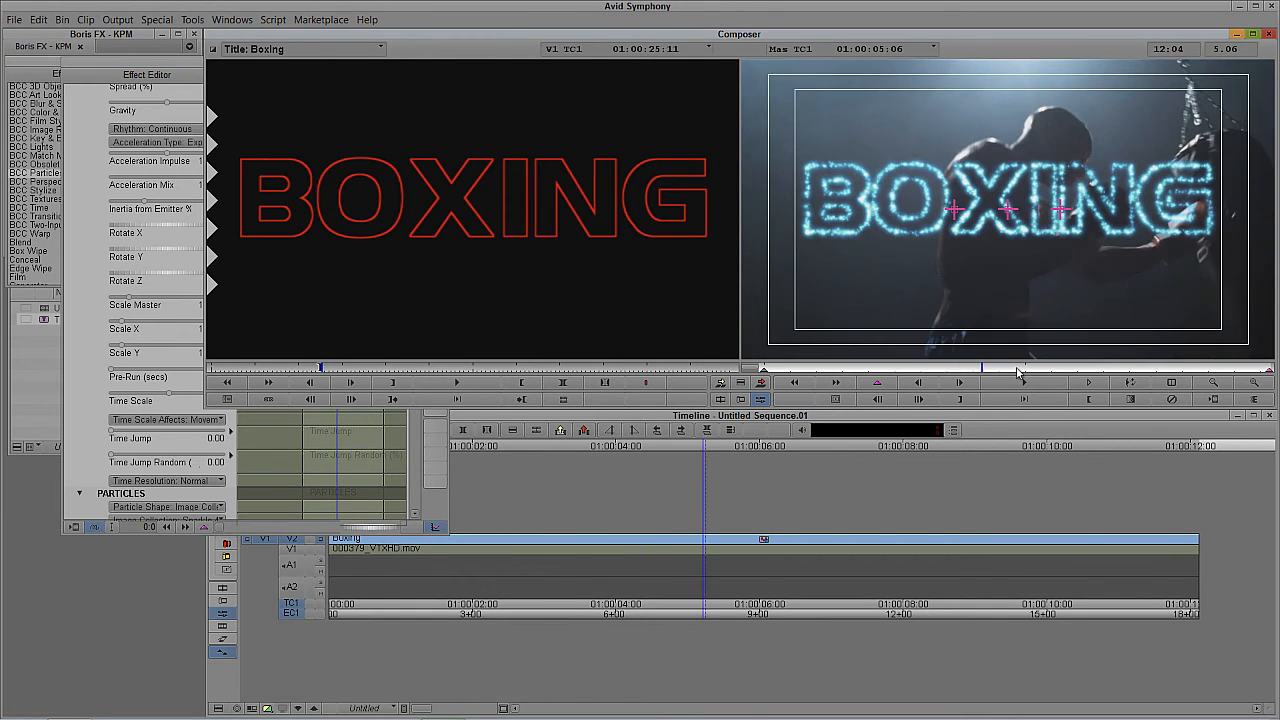
left_click_drag(1018, 372, 1066, 366)
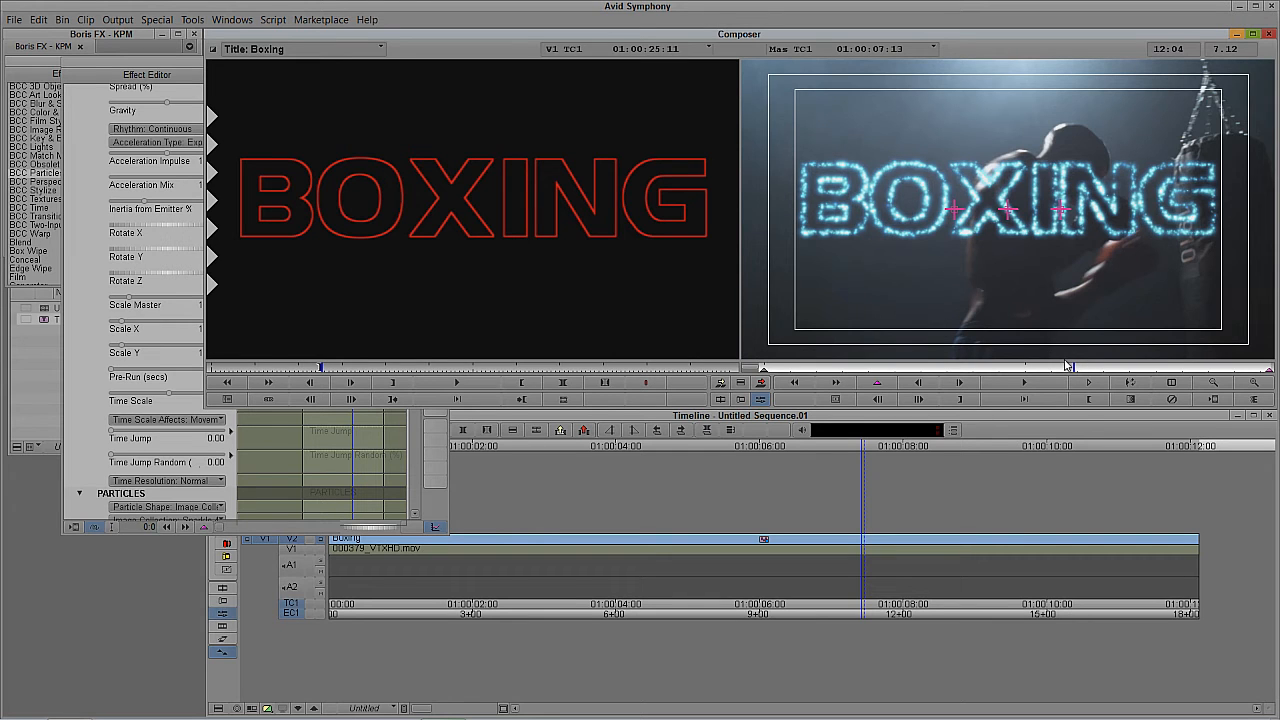
left_click(962, 372)
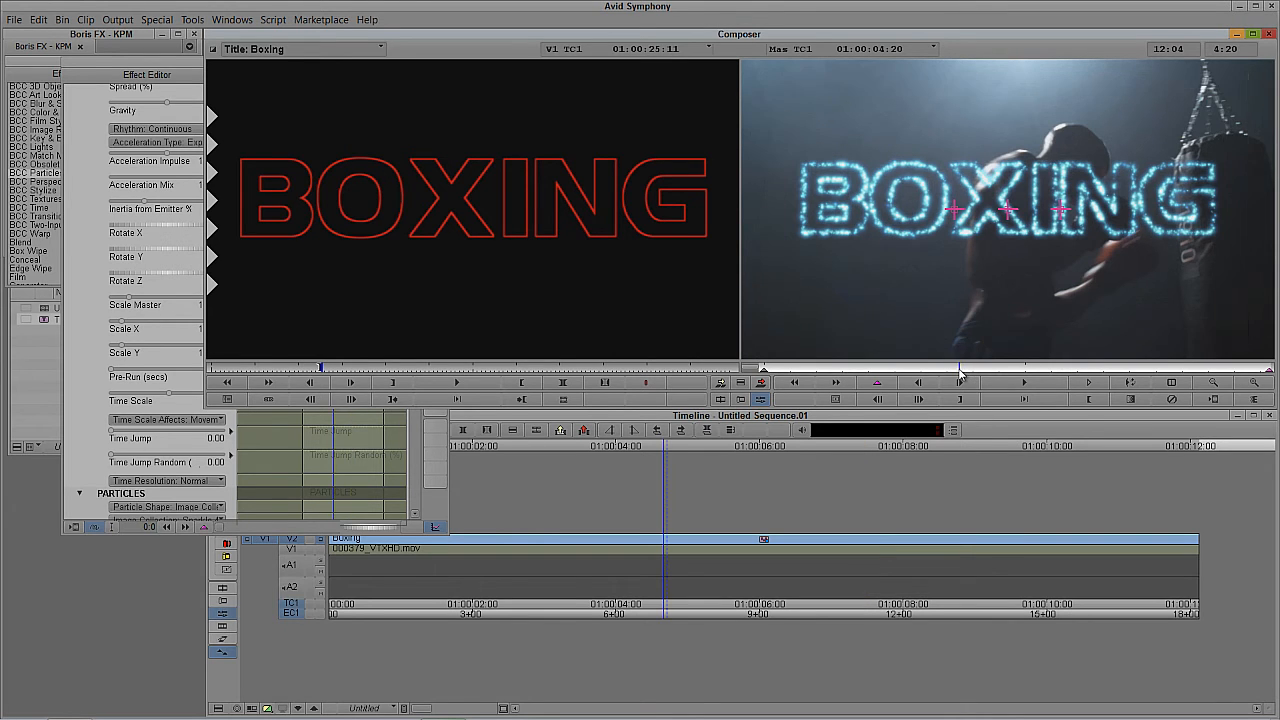
left_click(975, 371)
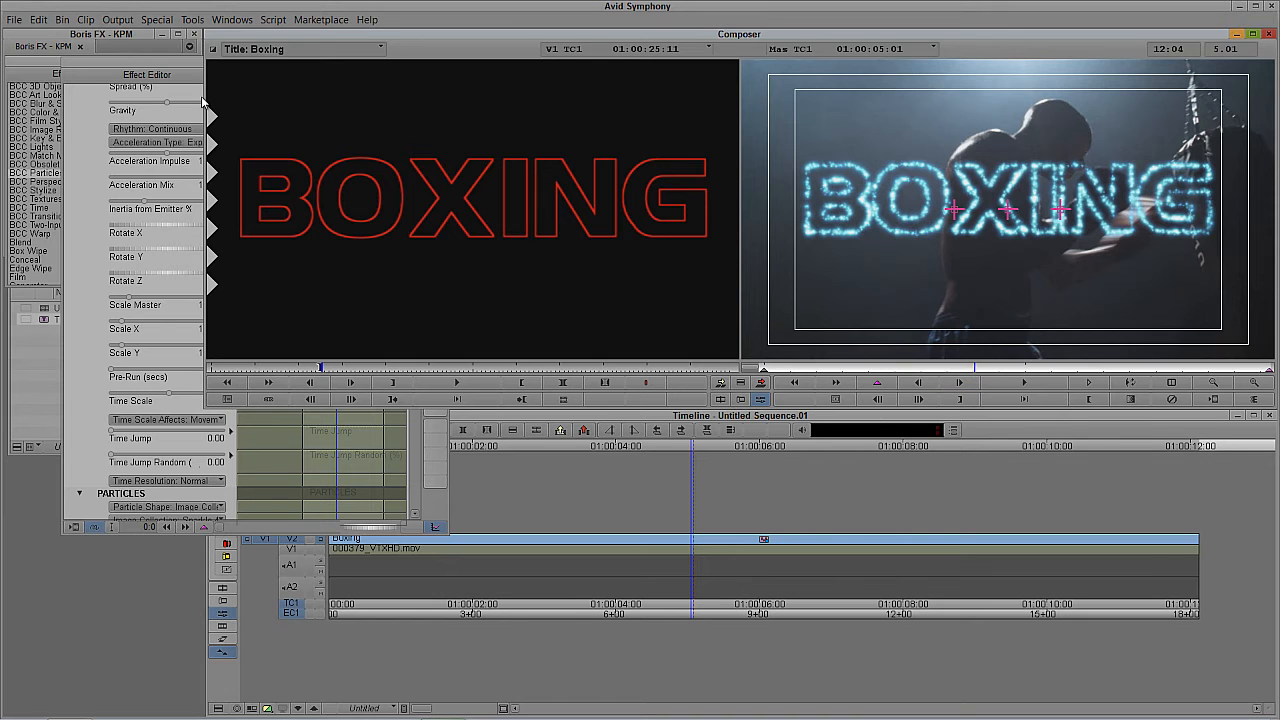
Add a Particle Speed keyframe at the current frame, 01:00:05:01, keeping the value 2.00.
left_click(173, 65)
left_click_drag(189, 65, 179, 63)
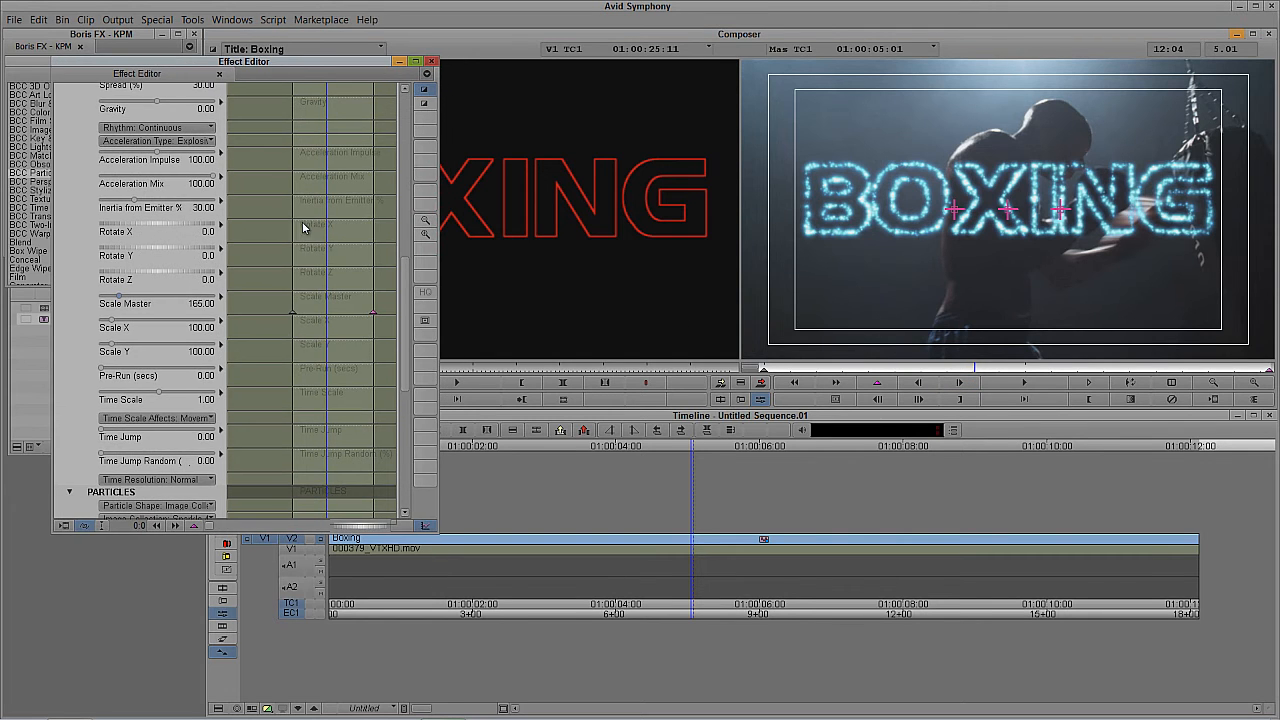
left_click_drag(400, 296, 410, 177)
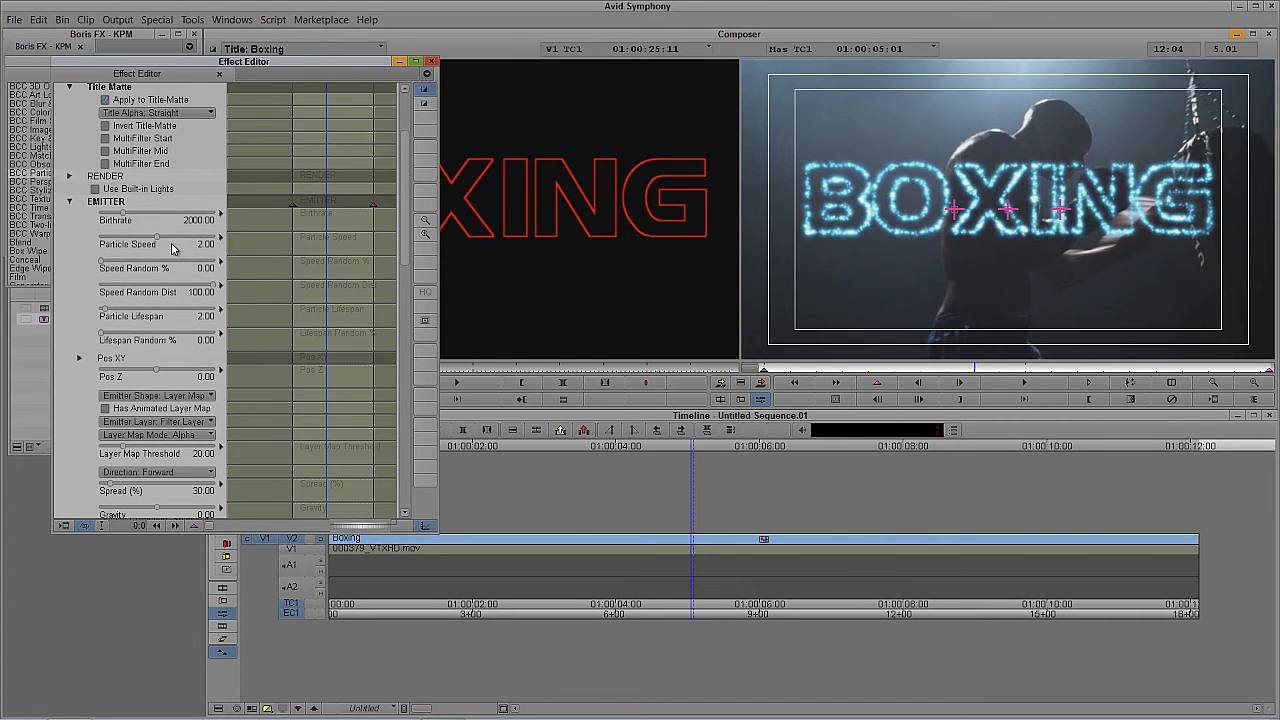
right_click(329, 247)
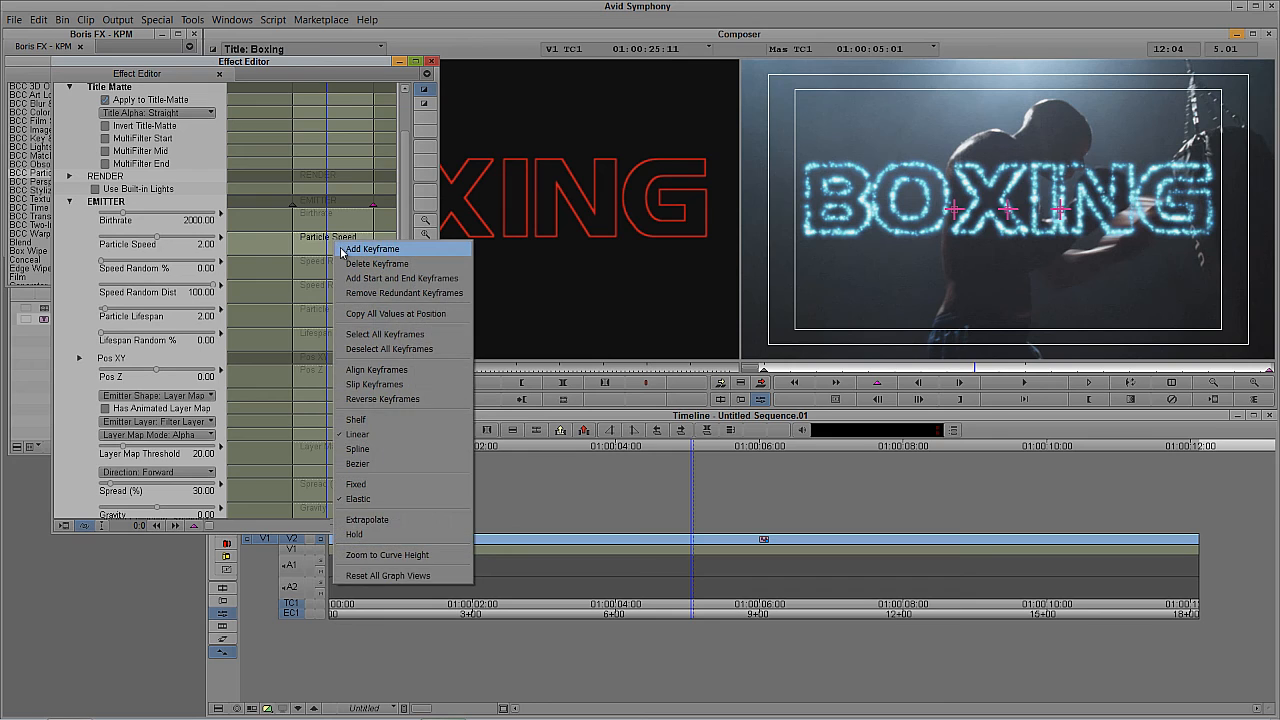
left_click(341, 253)
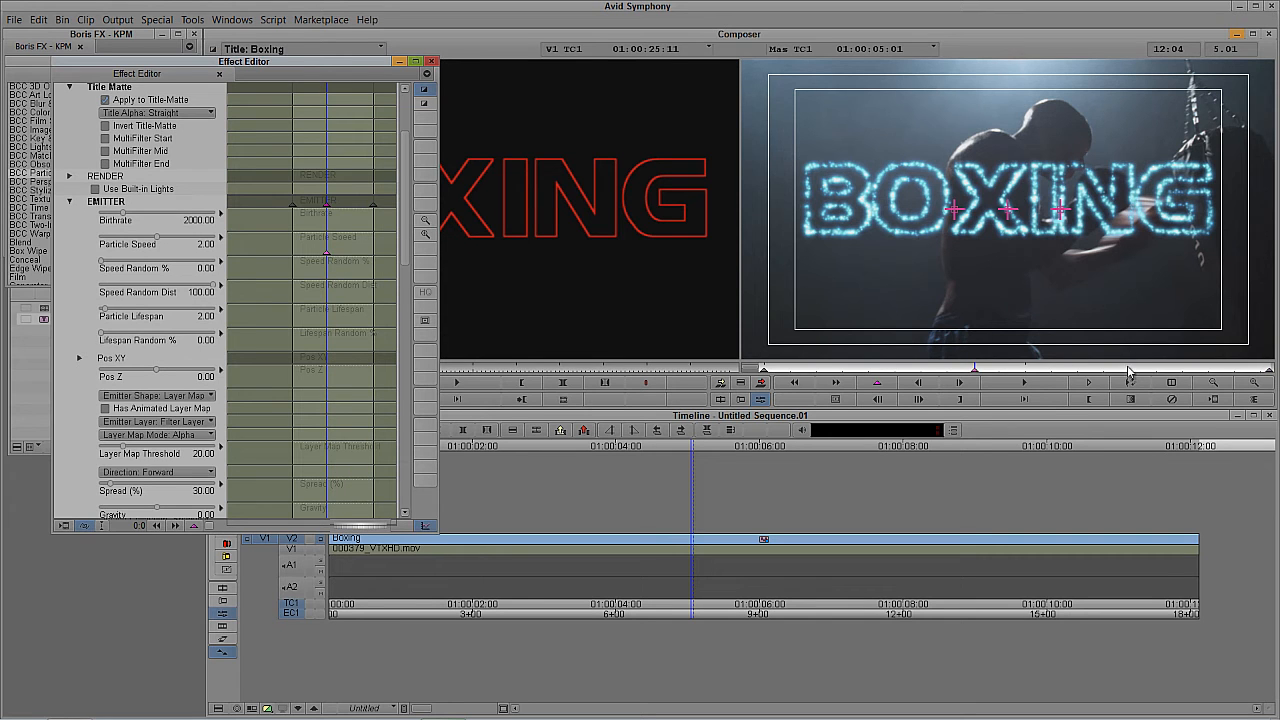
Add a Particle Speed keyframe with the value 200 at 01:00:09:21 and scrub through the dispersing title.
left_click_drag(1131, 370, 1170, 368)
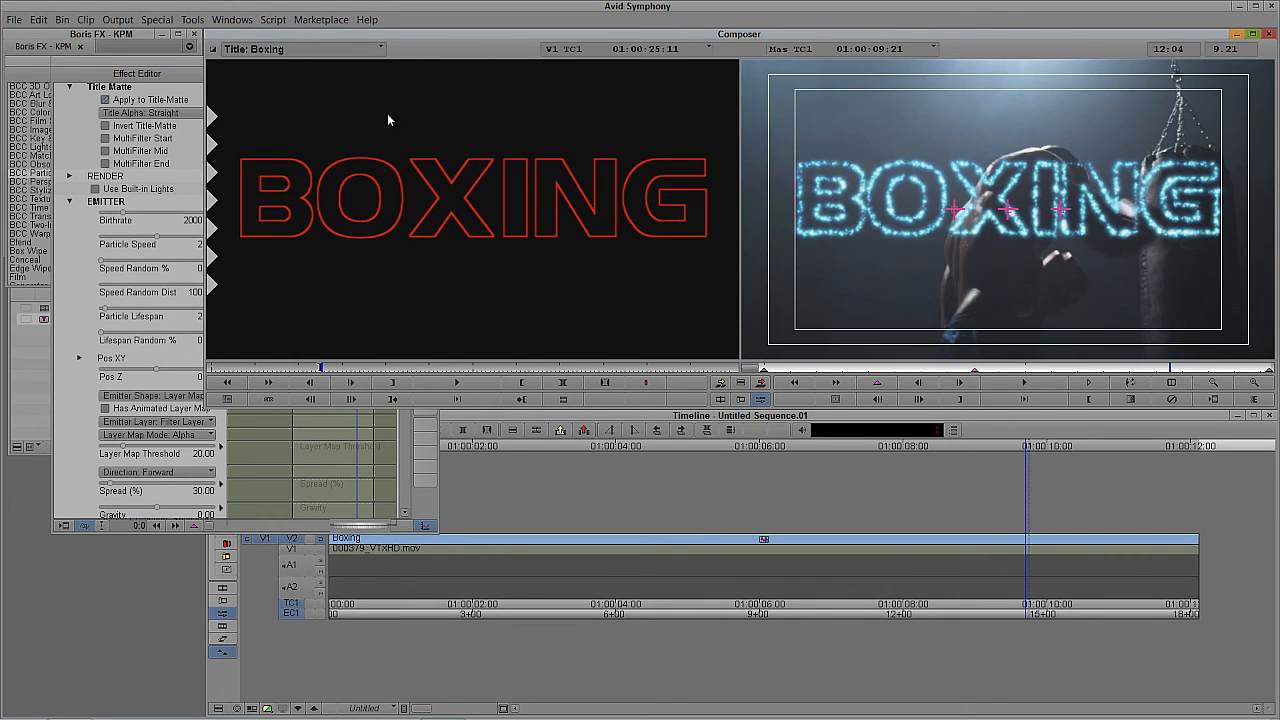
left_click(166, 90)
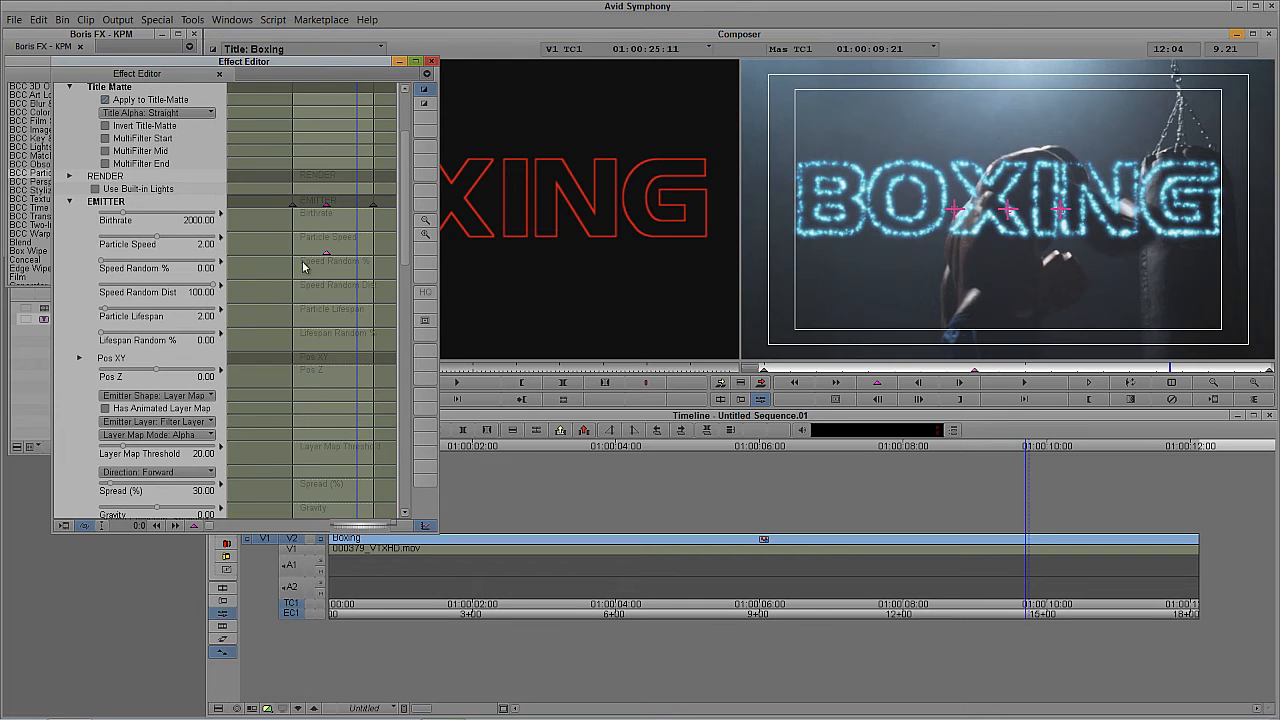
right_click(348, 250)
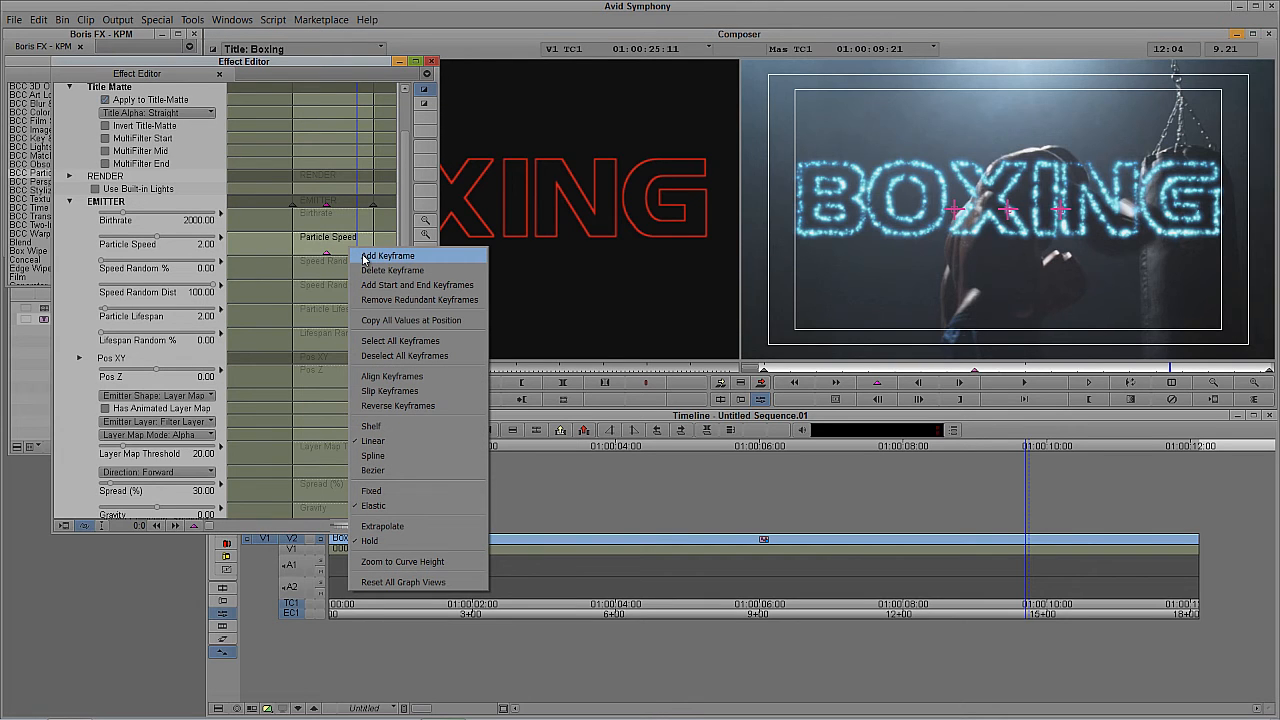
left_click(370, 256)
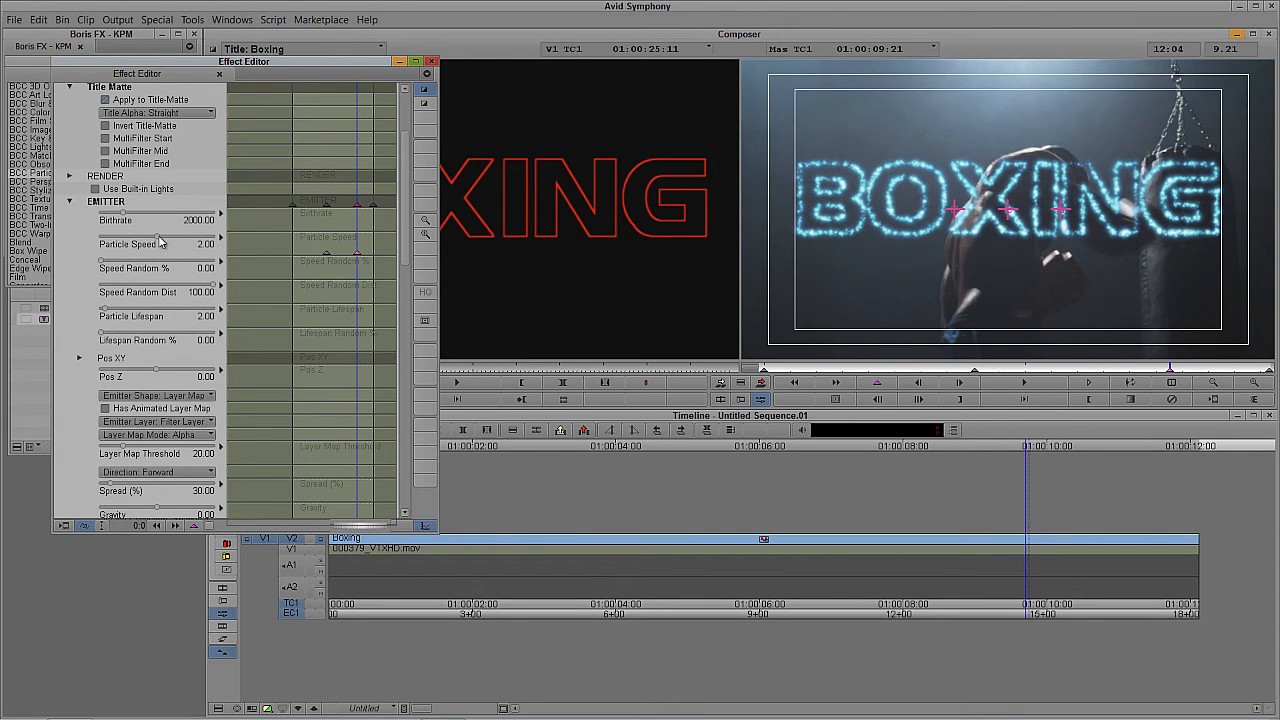
left_click_drag(157, 241, 161, 241)
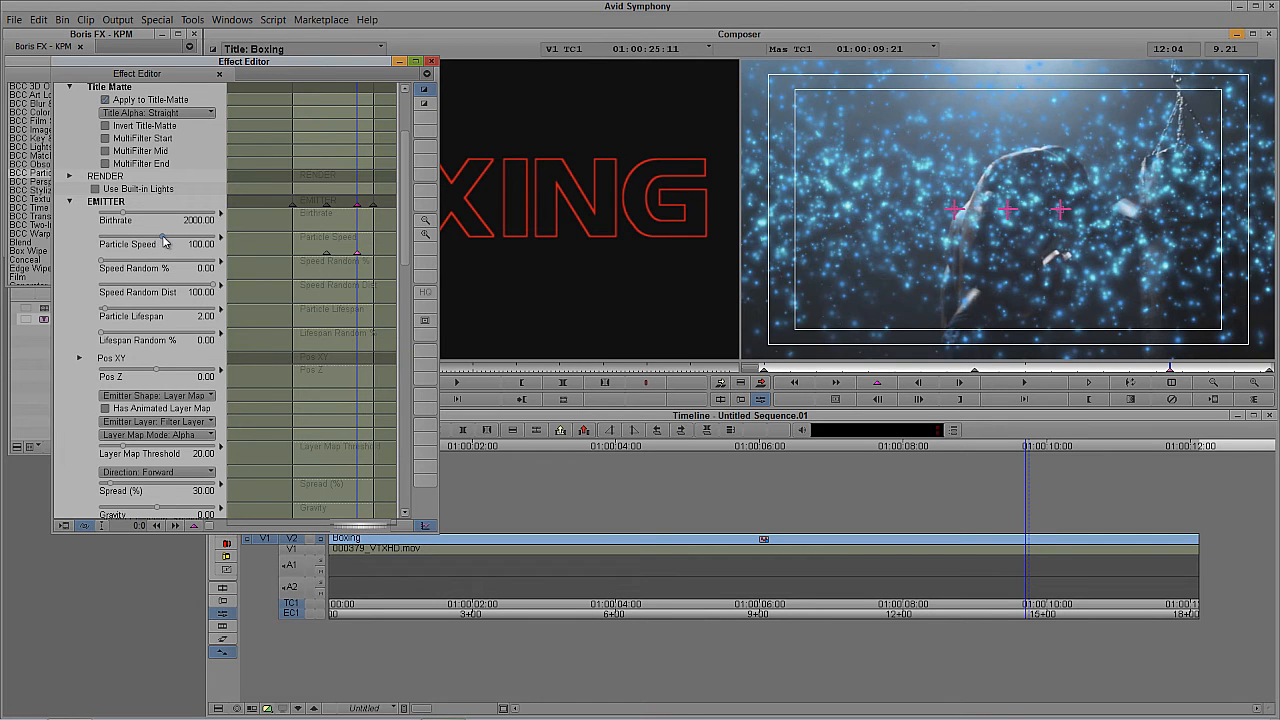
left_click_drag(165, 243, 166, 243)
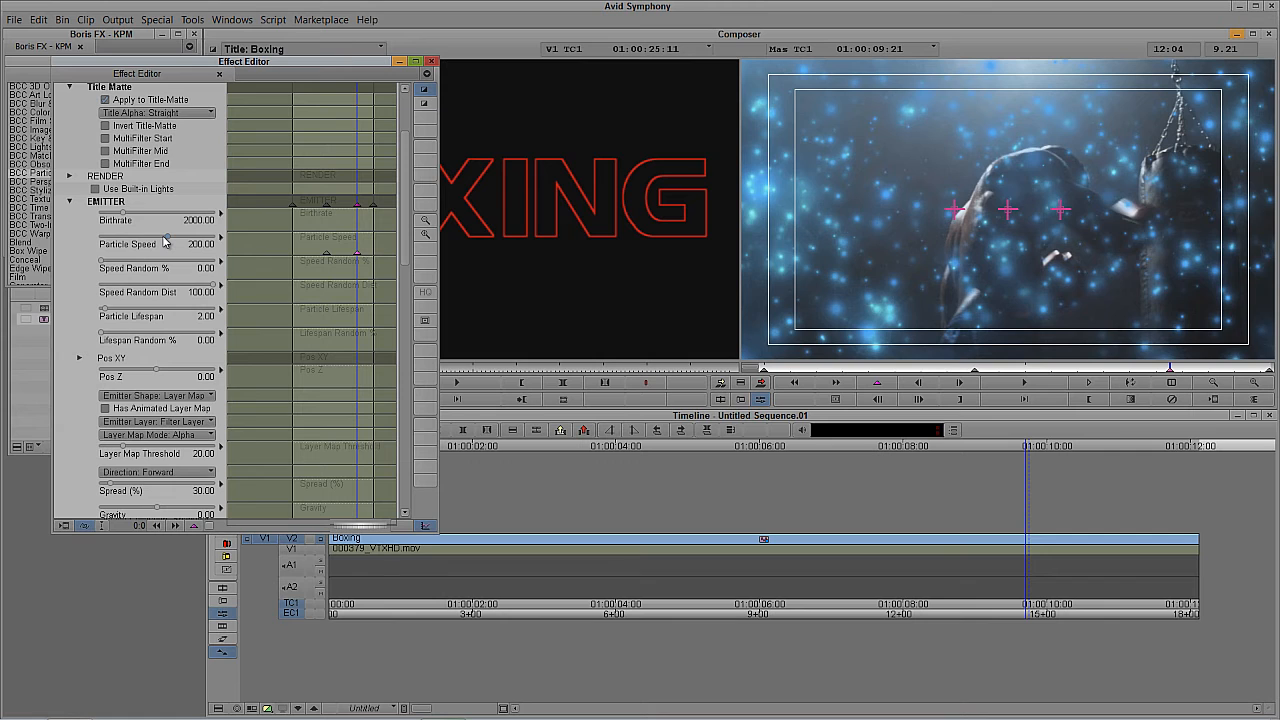
left_click_drag(948, 368, 1247, 369)
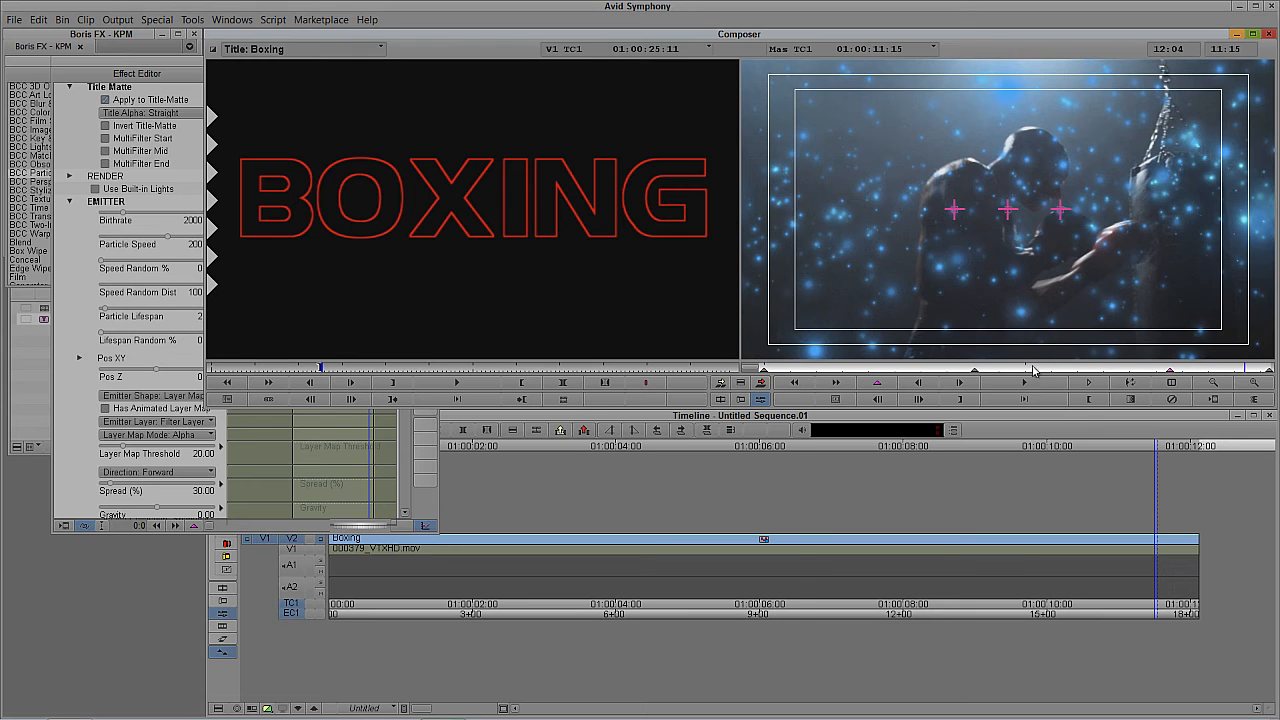
Add a Birthrate keyframe at 01:00:07:16, midway through the particle dispersal.
left_click_drag(1034, 371, 1080, 369)
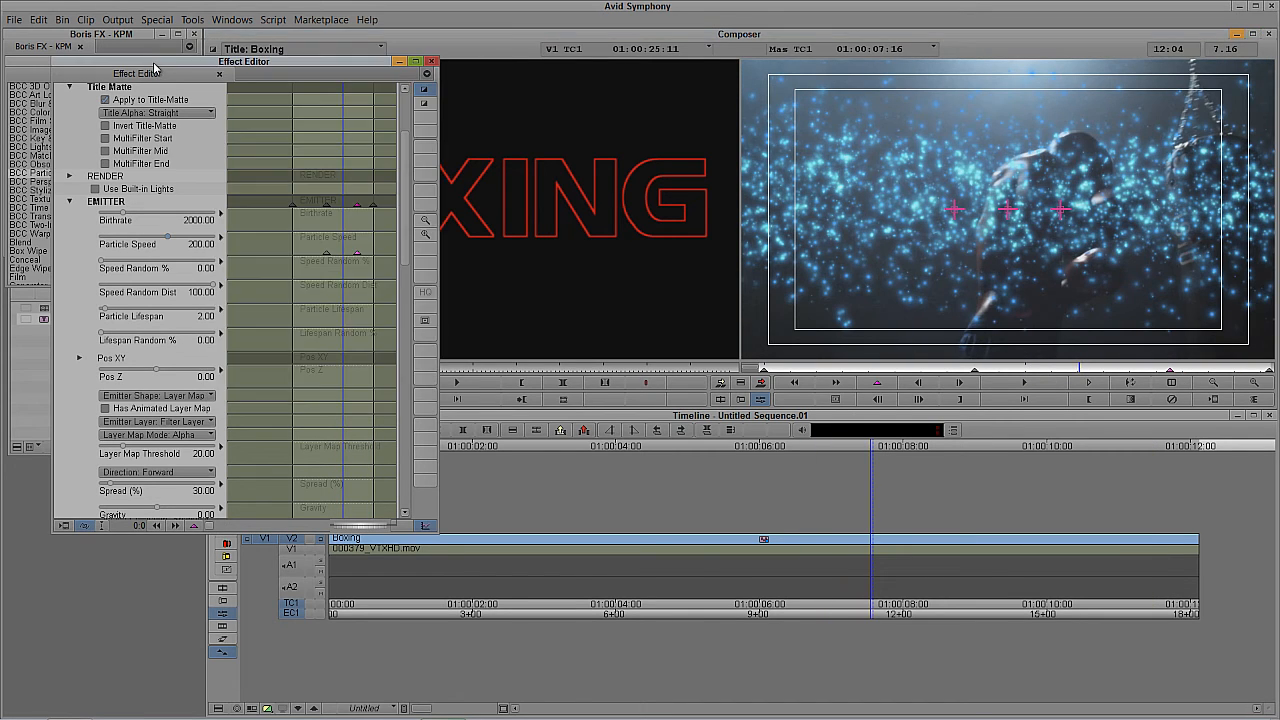
right_click(326, 218)
left_click(350, 227)
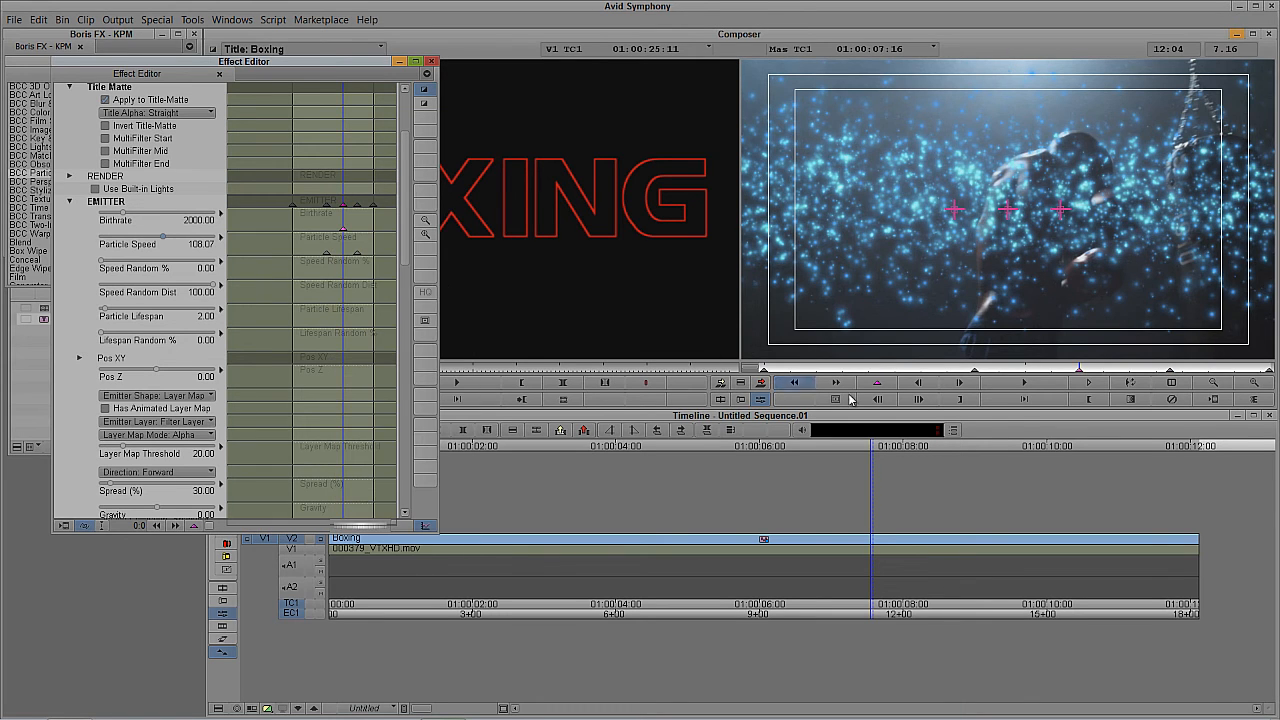
Add a Birthrate keyframe with the value 0 one frame further on, and check two frames near the end of the sequence.
left_click(958, 383)
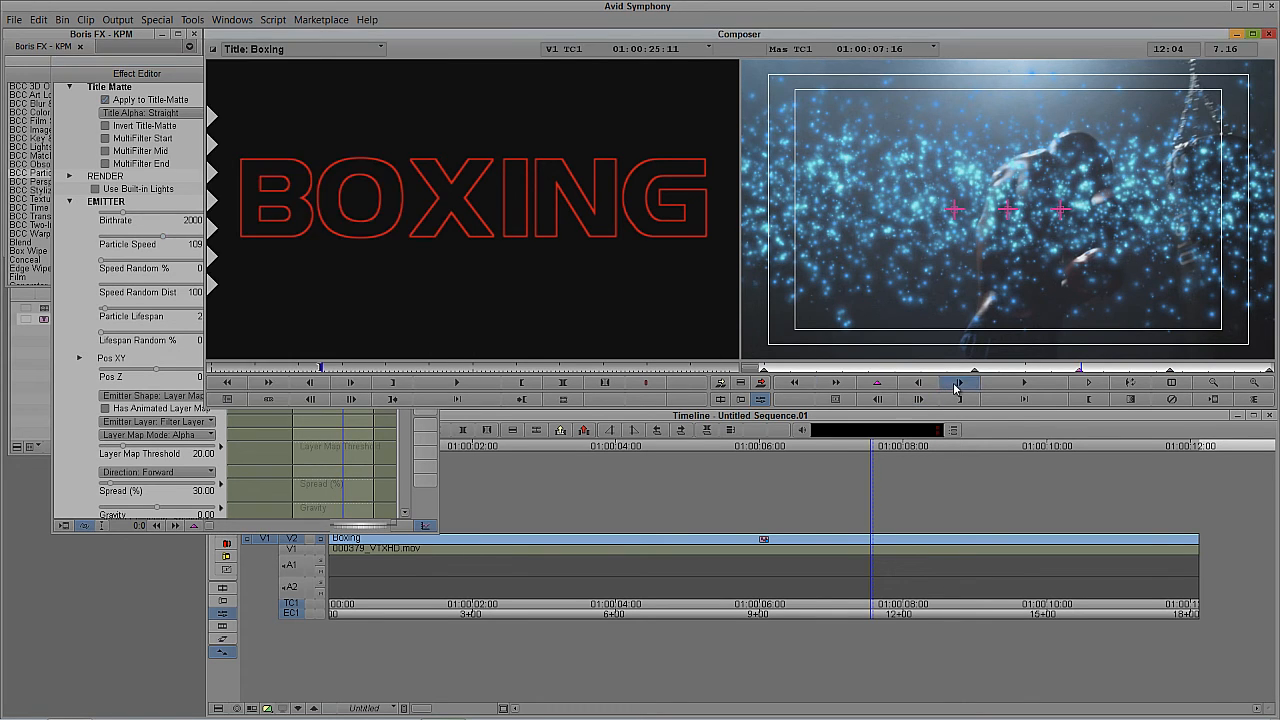
left_click(128, 68)
right_click(362, 225)
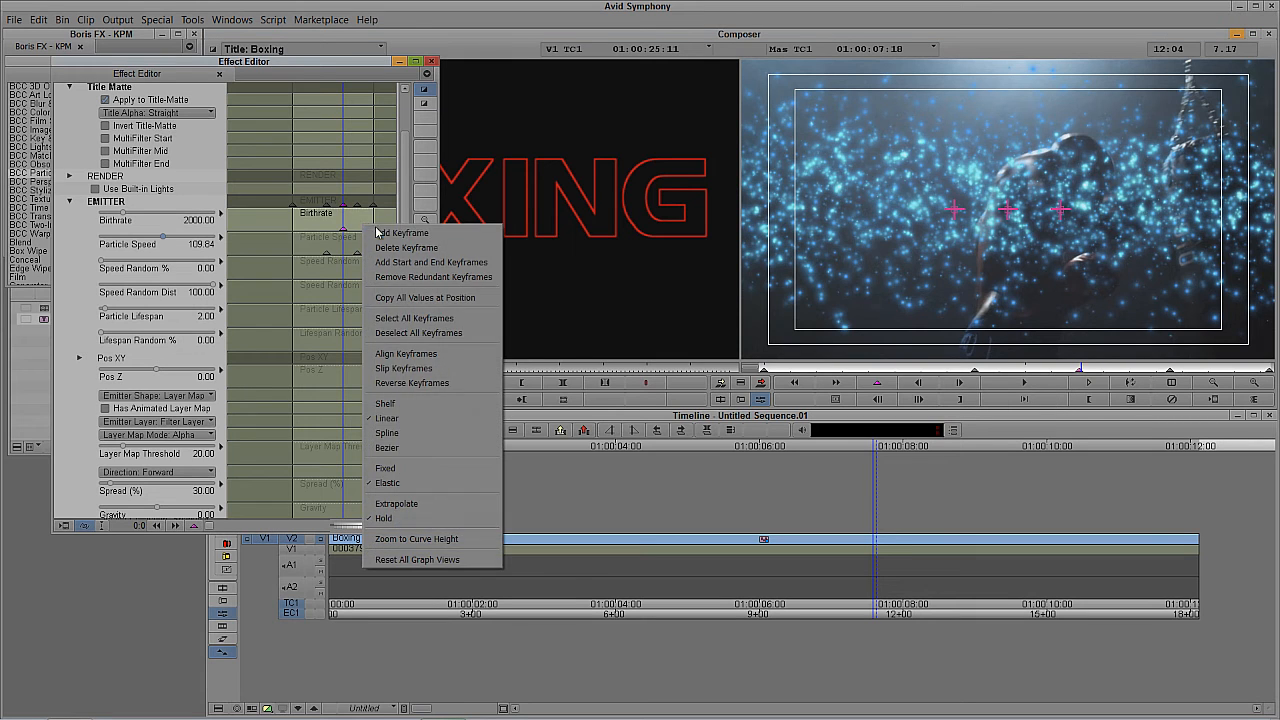
left_click(381, 234)
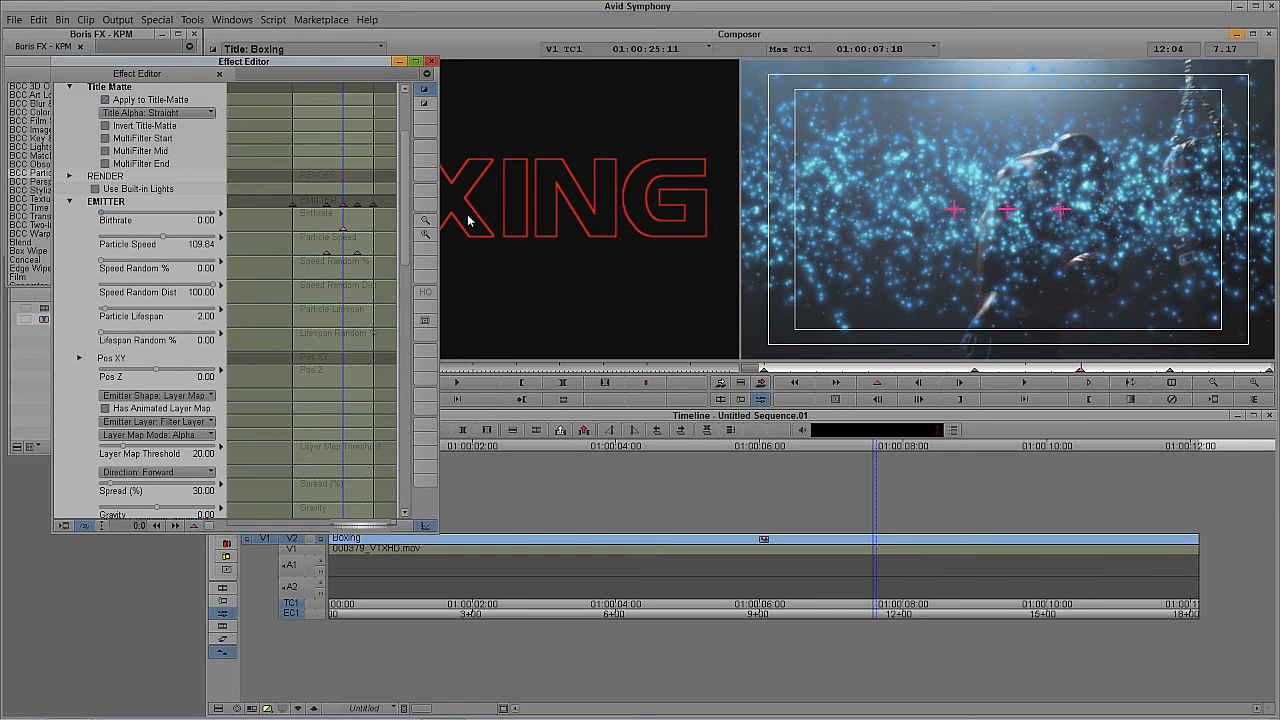
left_click(1117, 369)
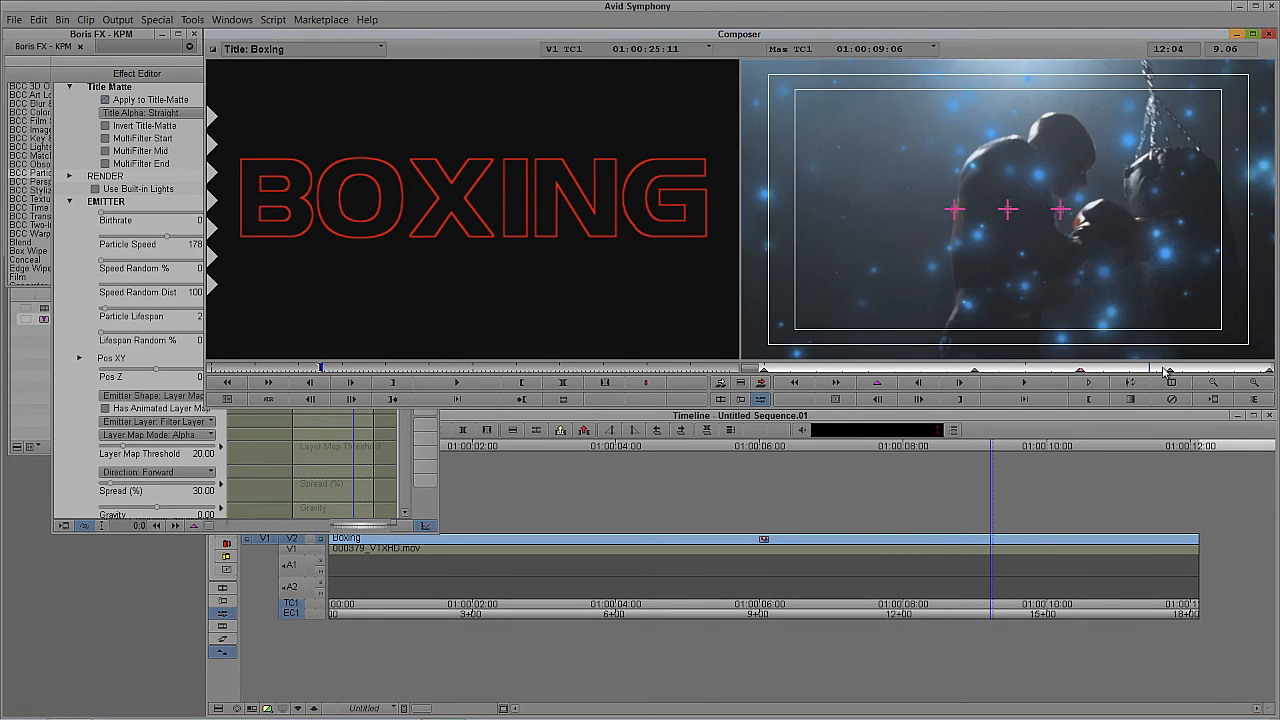
left_click(1224, 371)
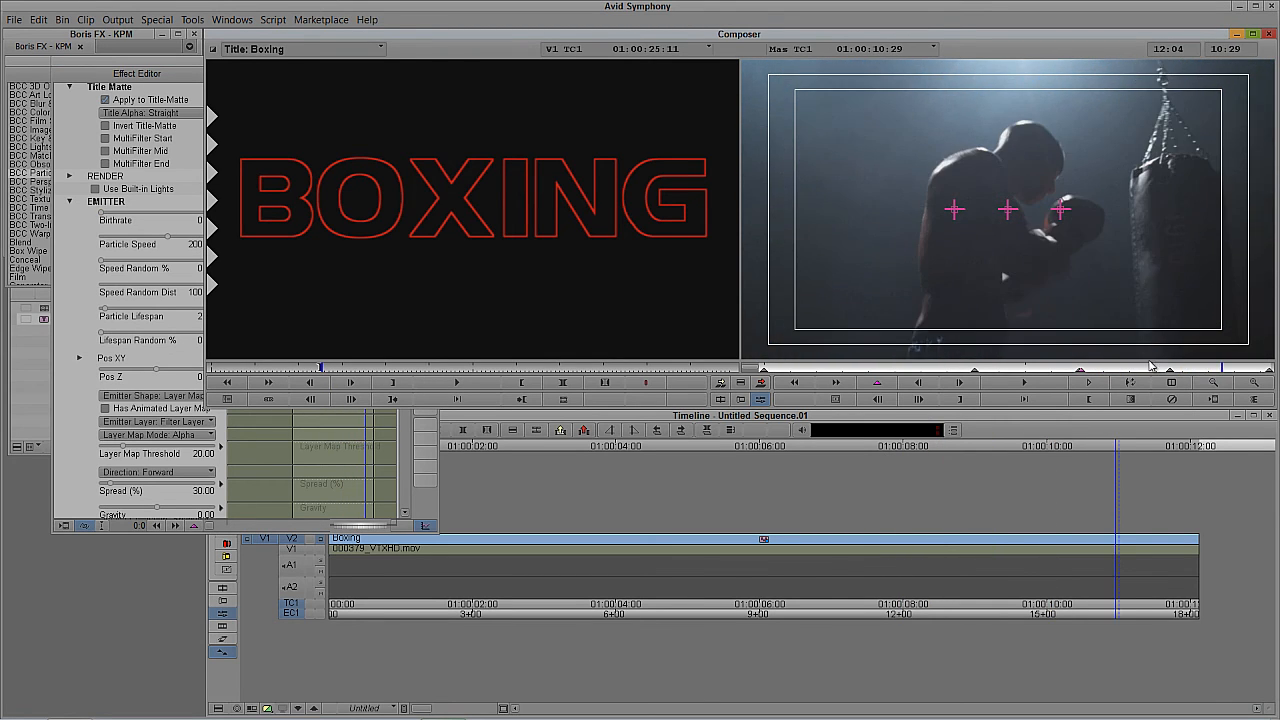
Add a particle Color keyframe at 01:00:05:01, where the Particle Speed change begins.
left_click(975, 371)
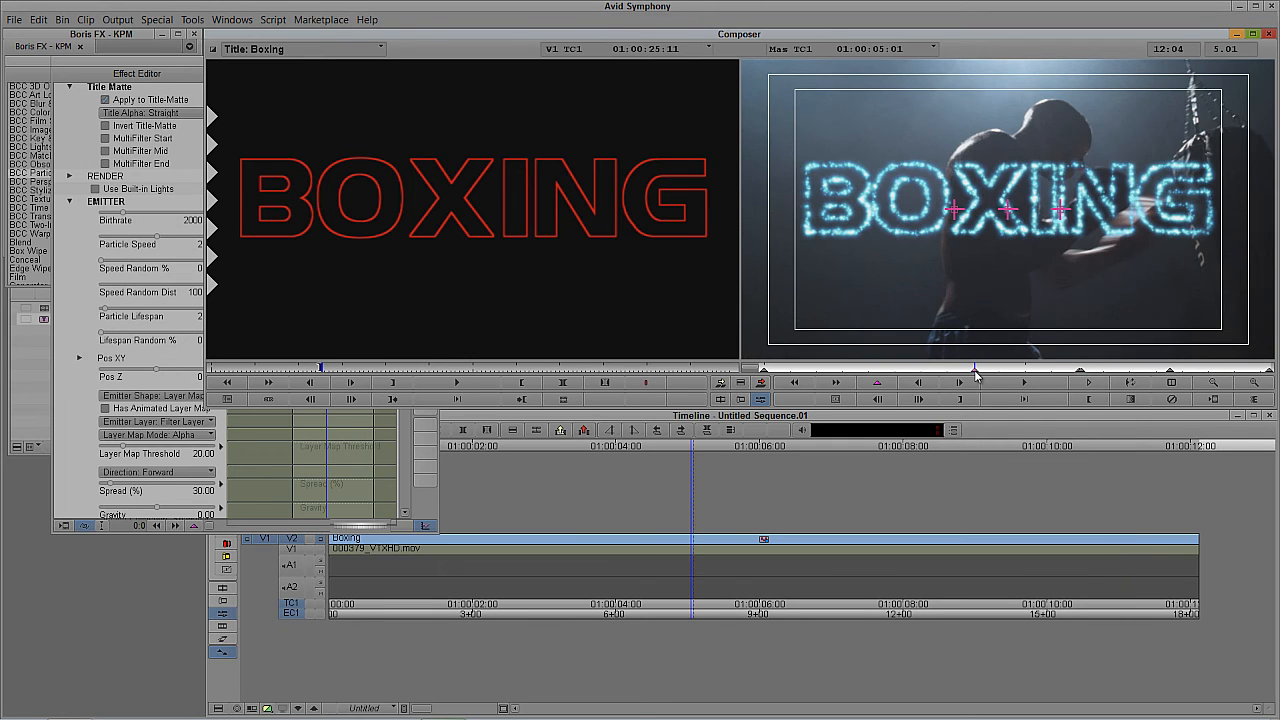
left_click(172, 63)
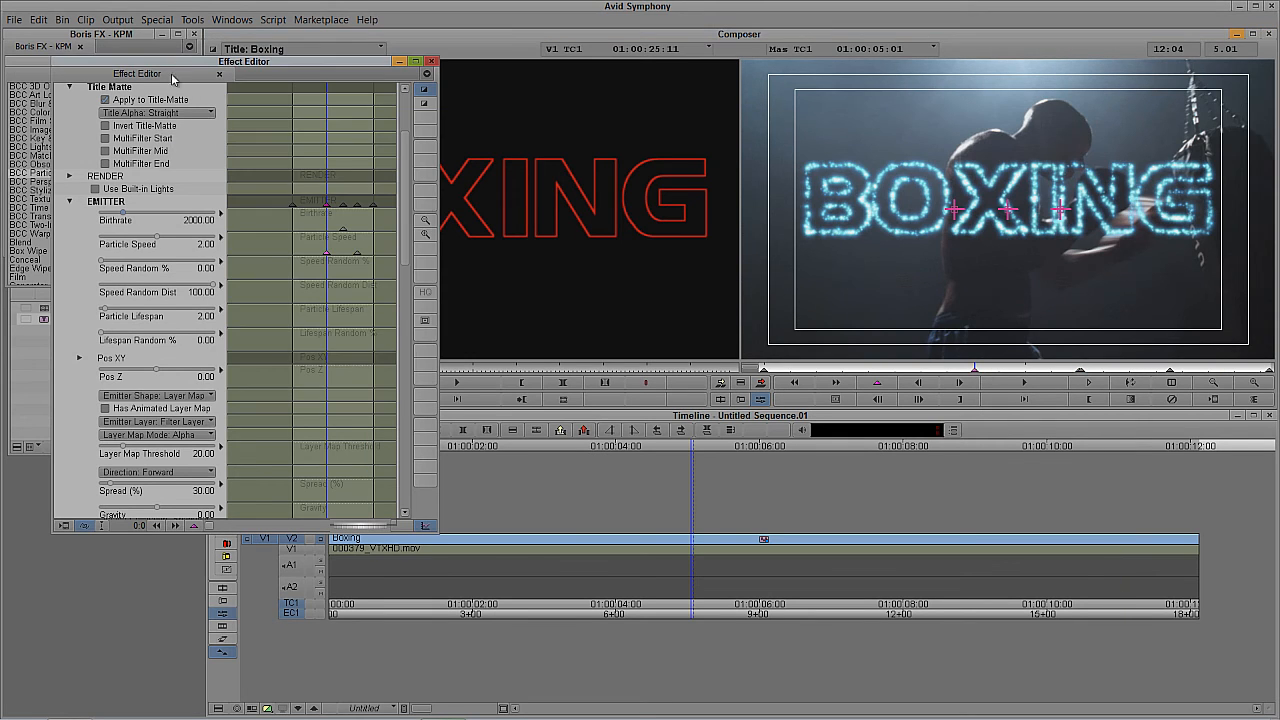
left_click_drag(404, 230, 391, 418)
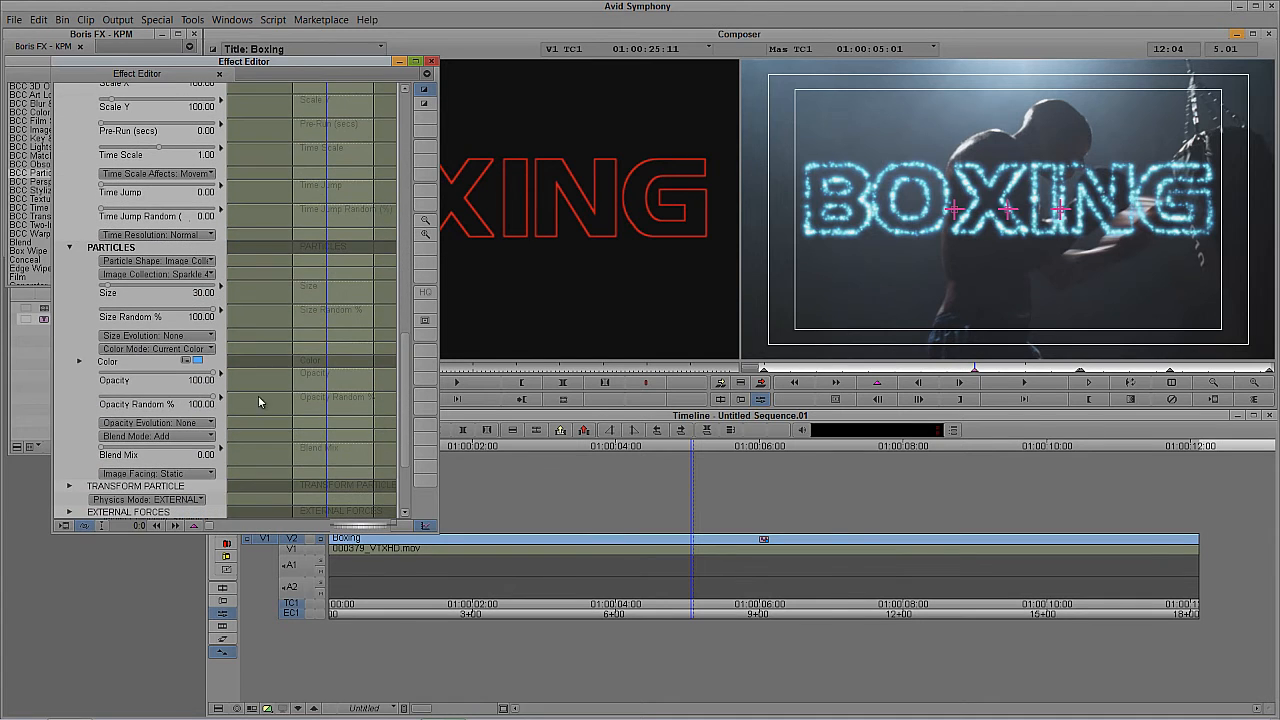
right_click(314, 363)
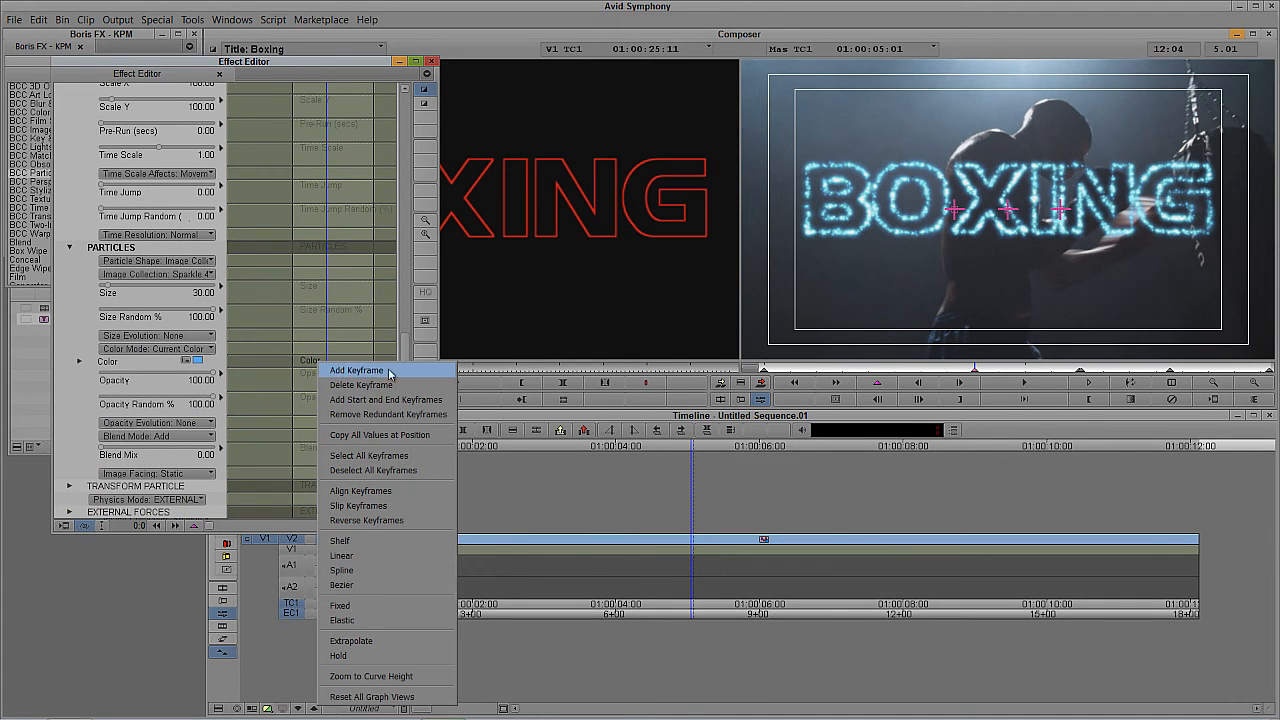
left_click(340, 367)
Add a Color keyframe at 01:00:09:21 and set its color to light purple (Hue 270, Sat 170, Val 255).
left_click(1170, 372)
left_click(1170, 372)
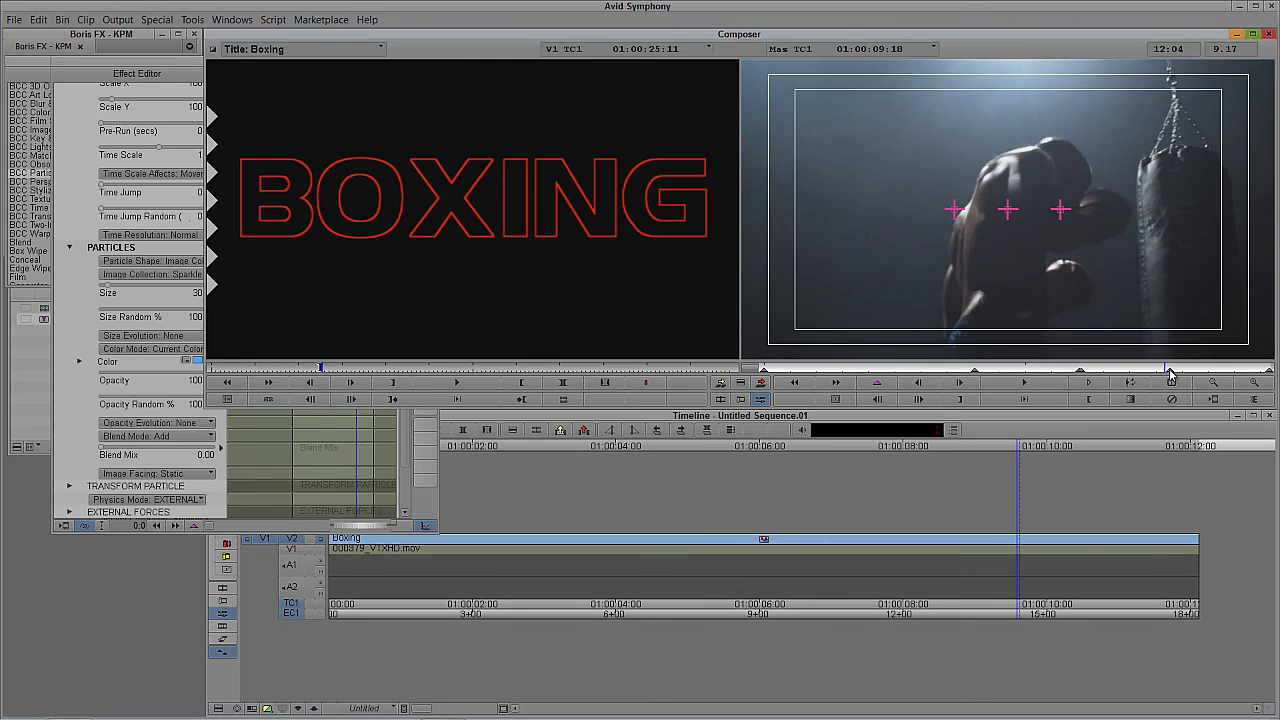
left_click(165, 68)
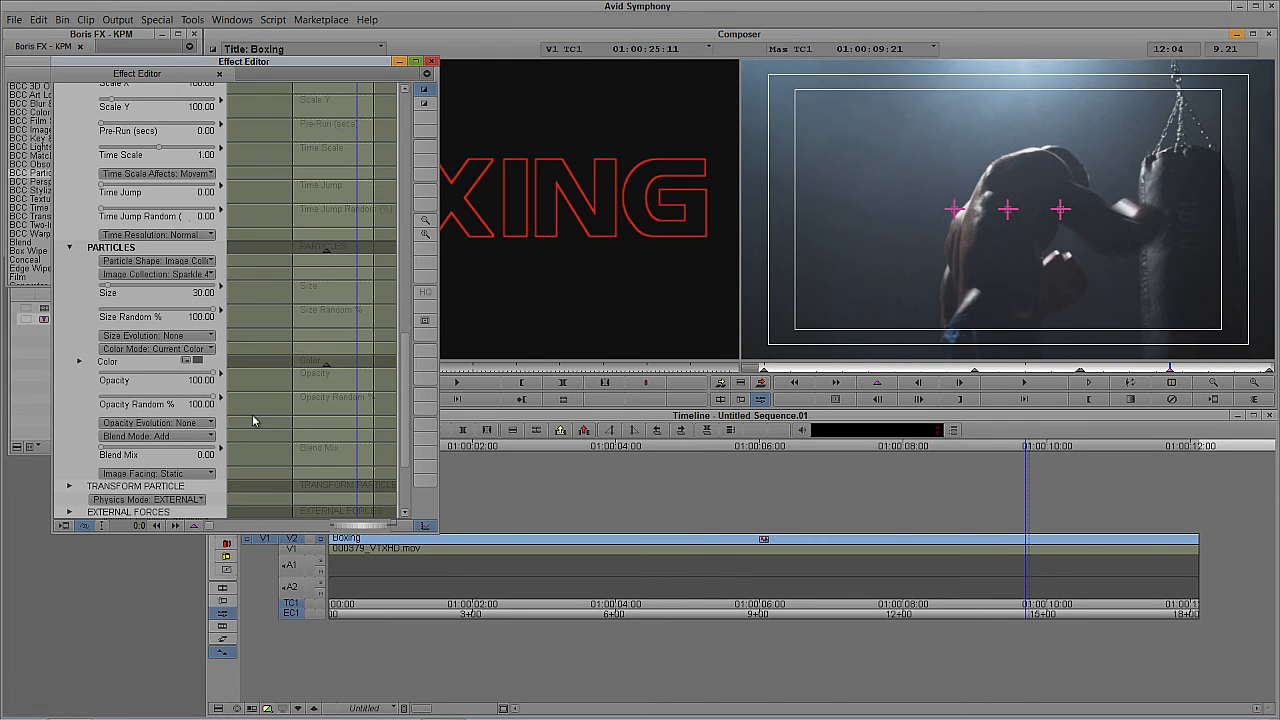
right_click(338, 364)
left_click(366, 370)
left_click(186, 361)
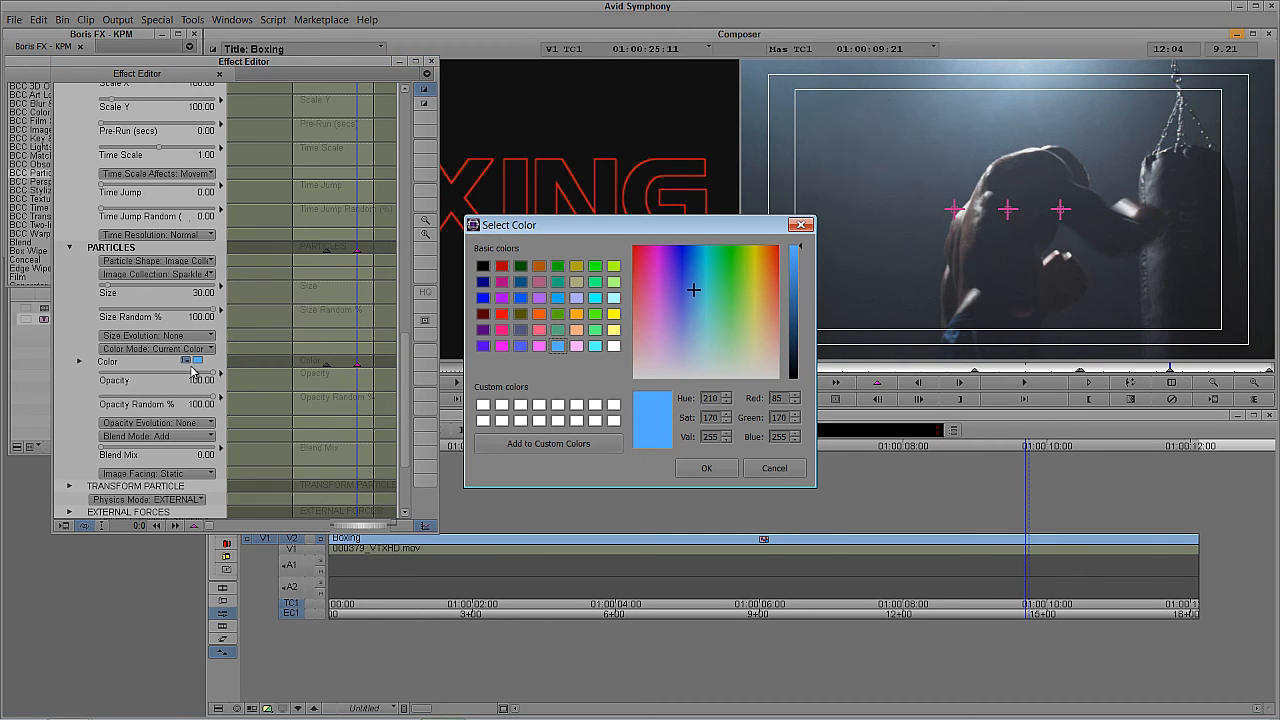
left_click(539, 297)
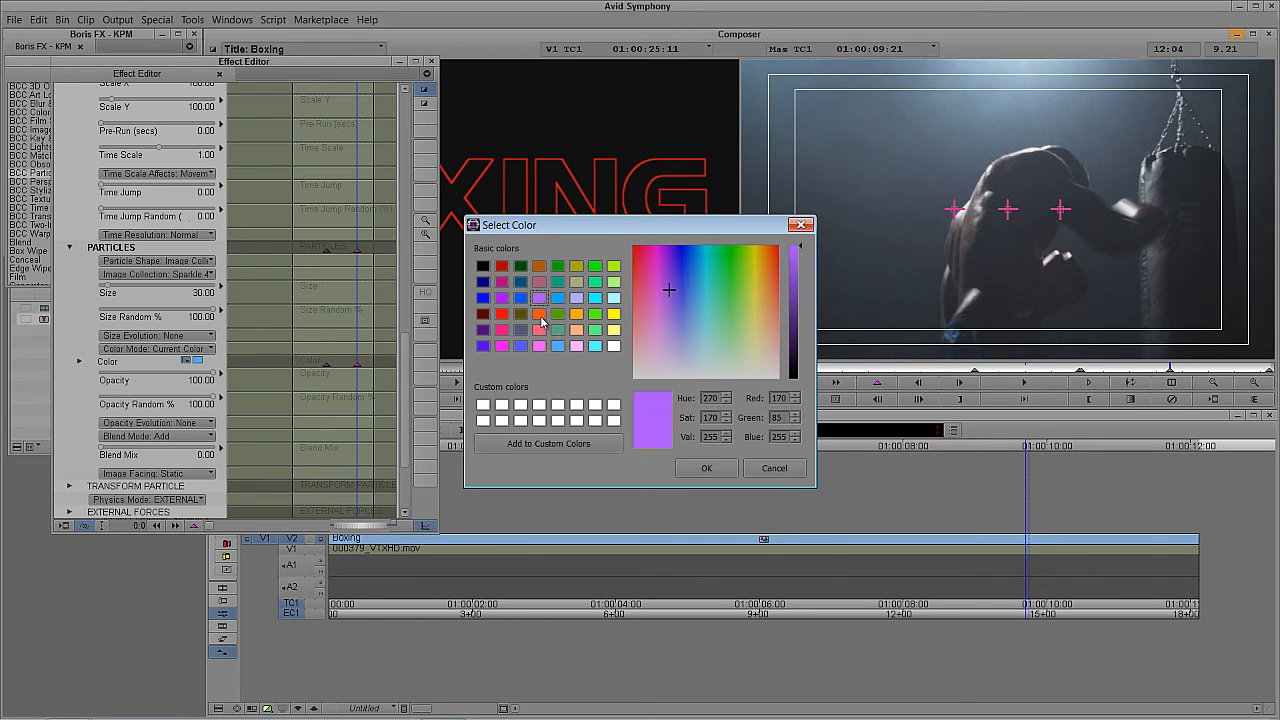
left_click(706, 468)
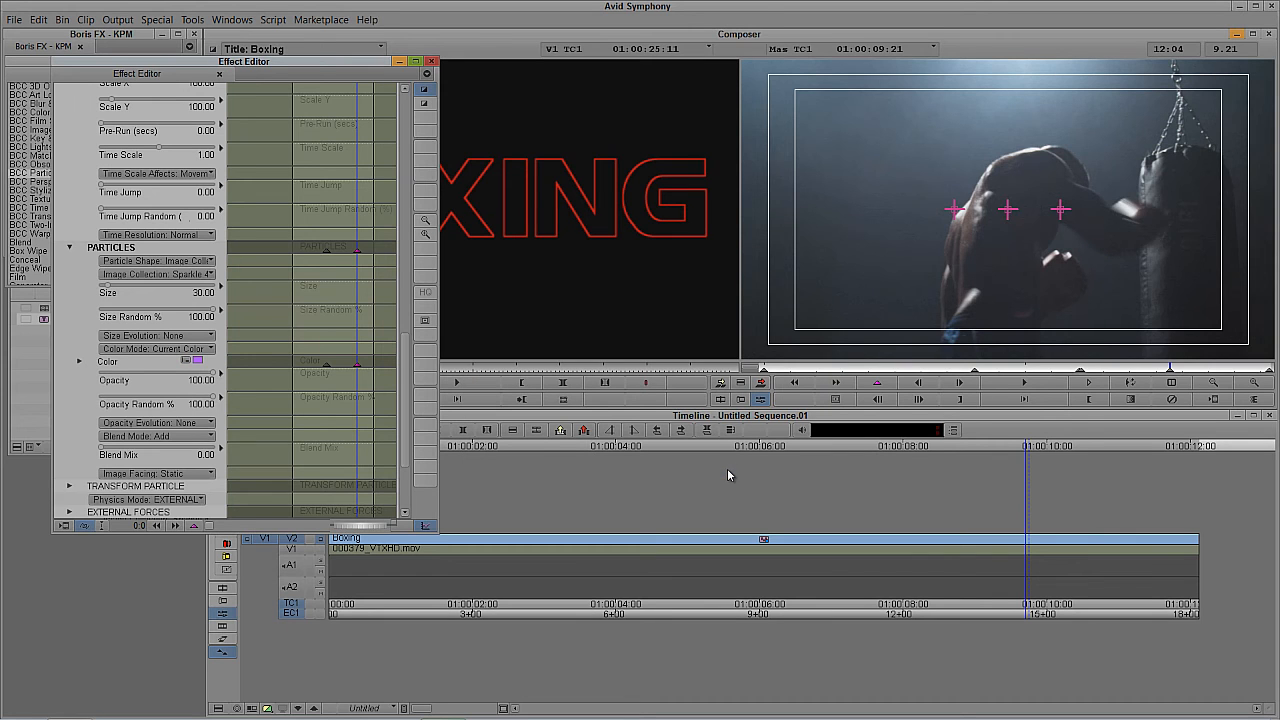
Scrub through the second half of the effect to check the particles' color change.
left_click(1121, 369)
mouse_move(1058, 372)
left_mouse_down()
mouse_move(900, 376)
mouse_move(1053, 370)
left_mouse_up()
left_click_drag(1060, 370, 1222, 371)
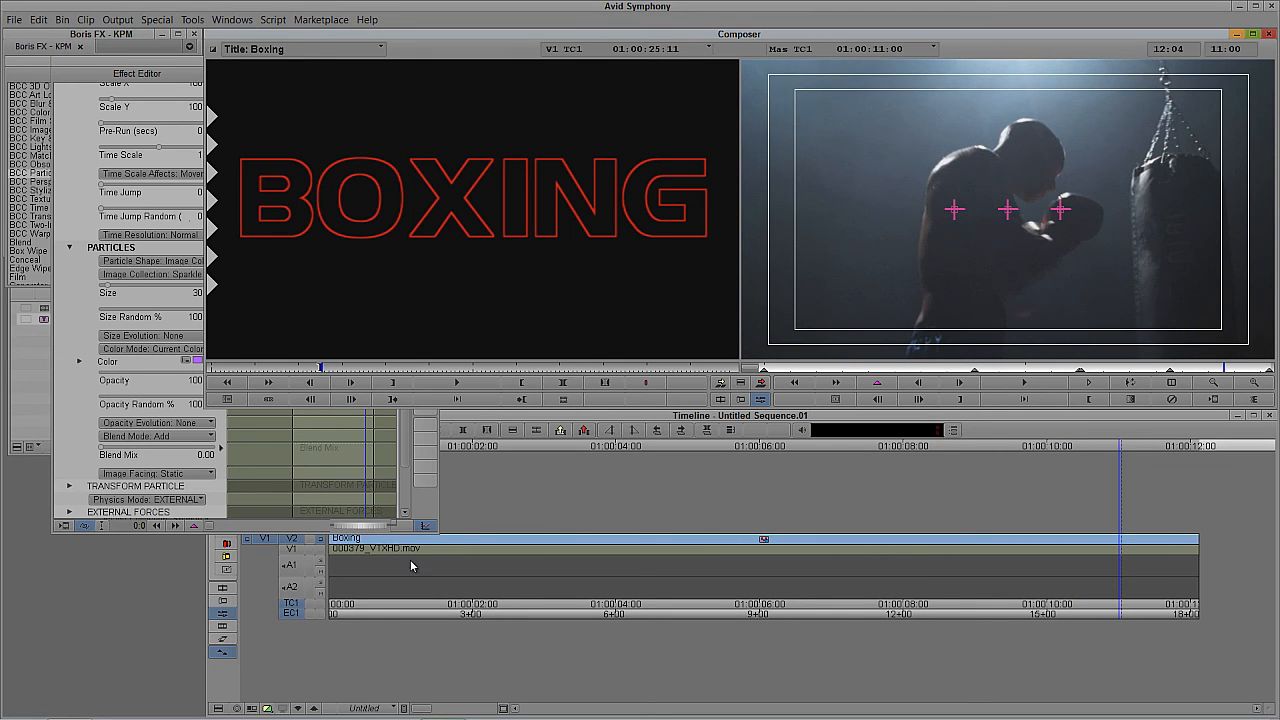
Render the Boxing title's particle effect and play back the sequence.
key("ctrl+r")
left_click(657, 384)
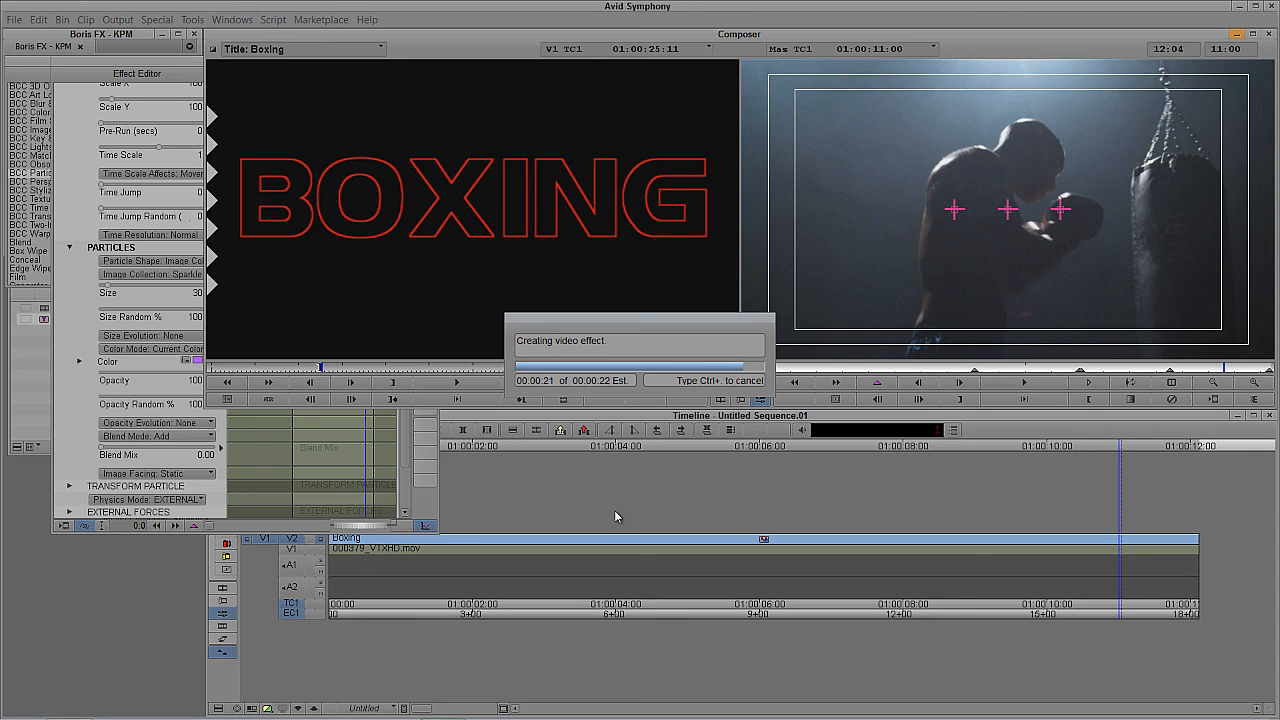
left_click_drag(614, 545, 323, 543)
key("space")
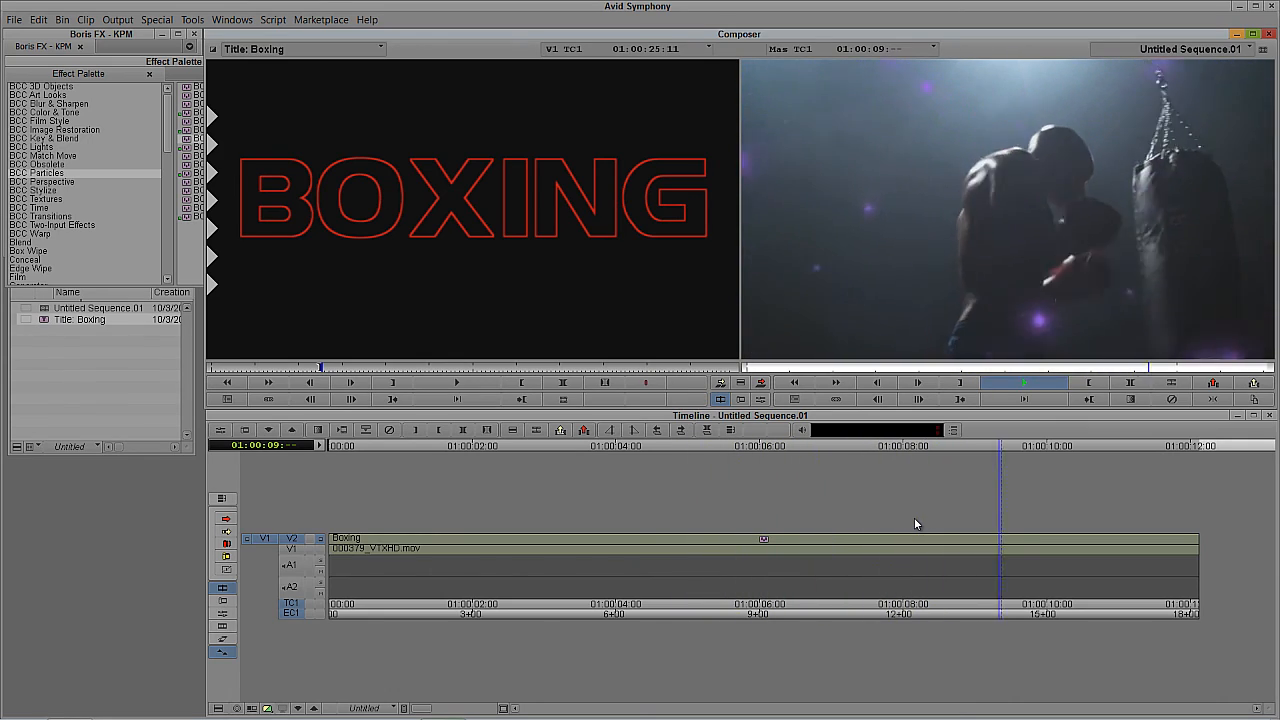
key("space")
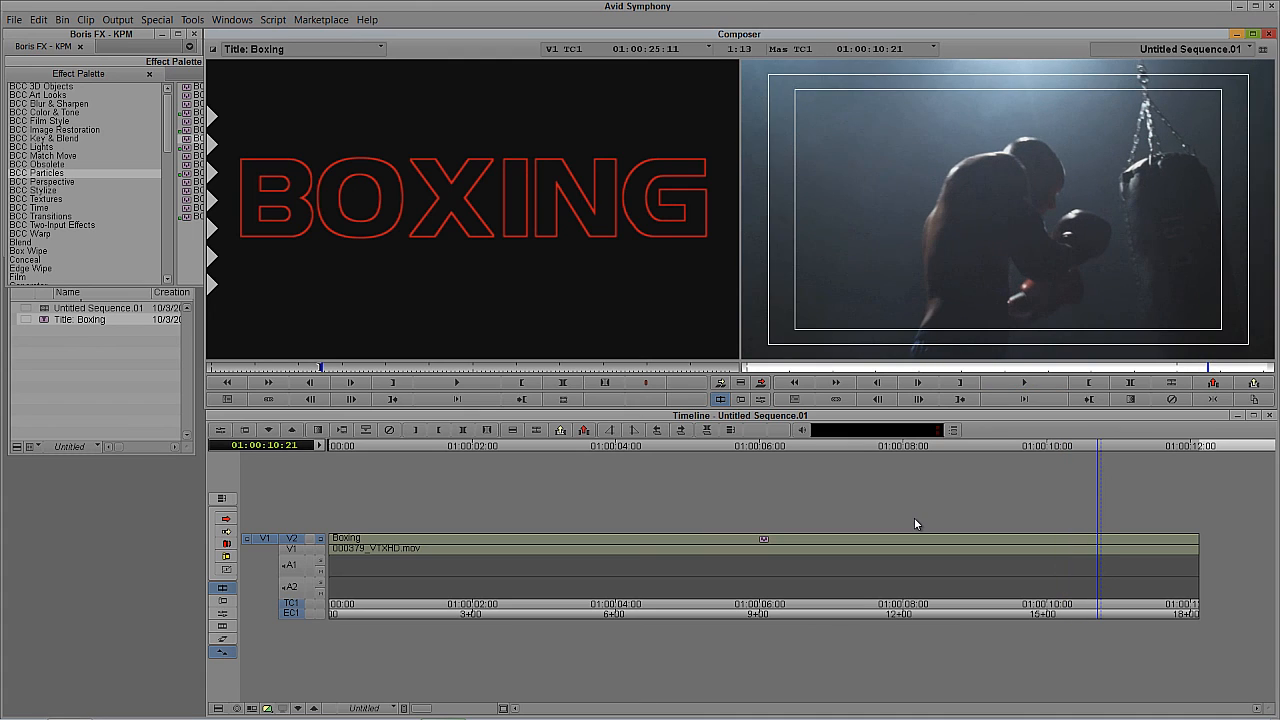